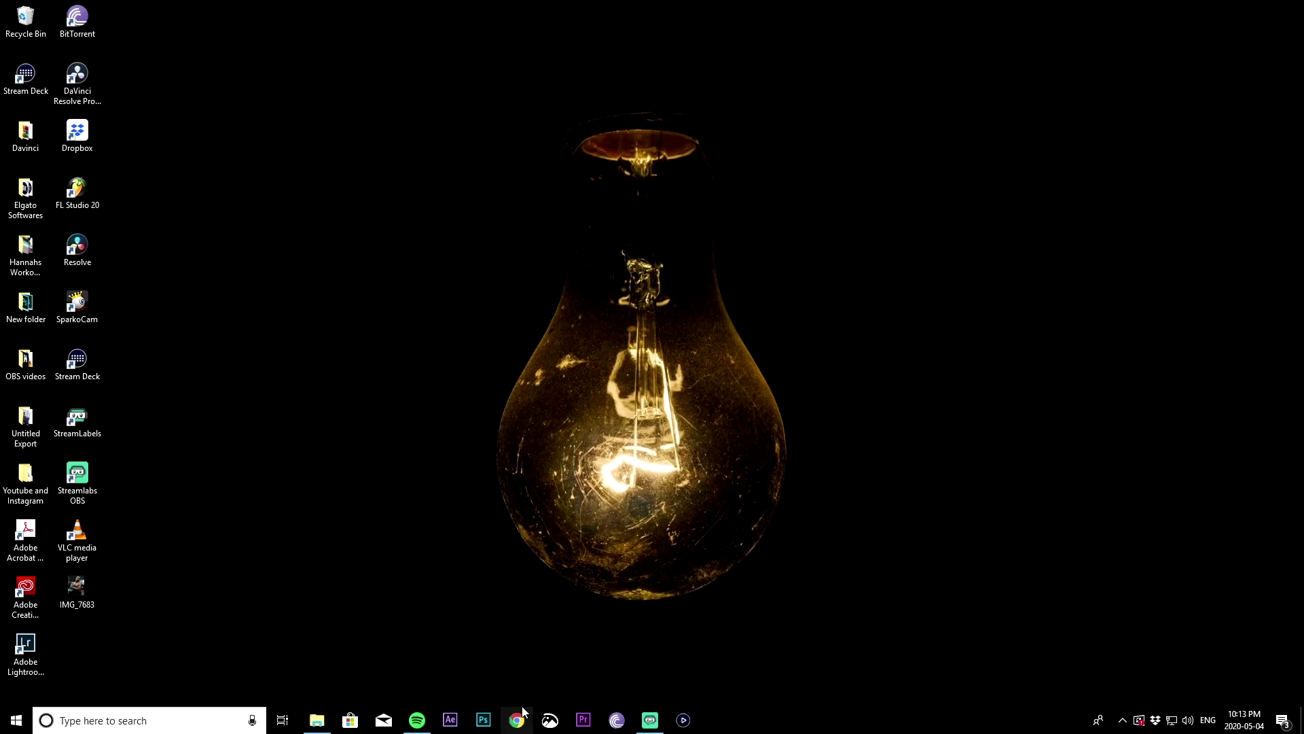
# - Launch Photoshop from the Windows taskbar so its welcome screen with recent files appears
pyautogui.click(484, 721)
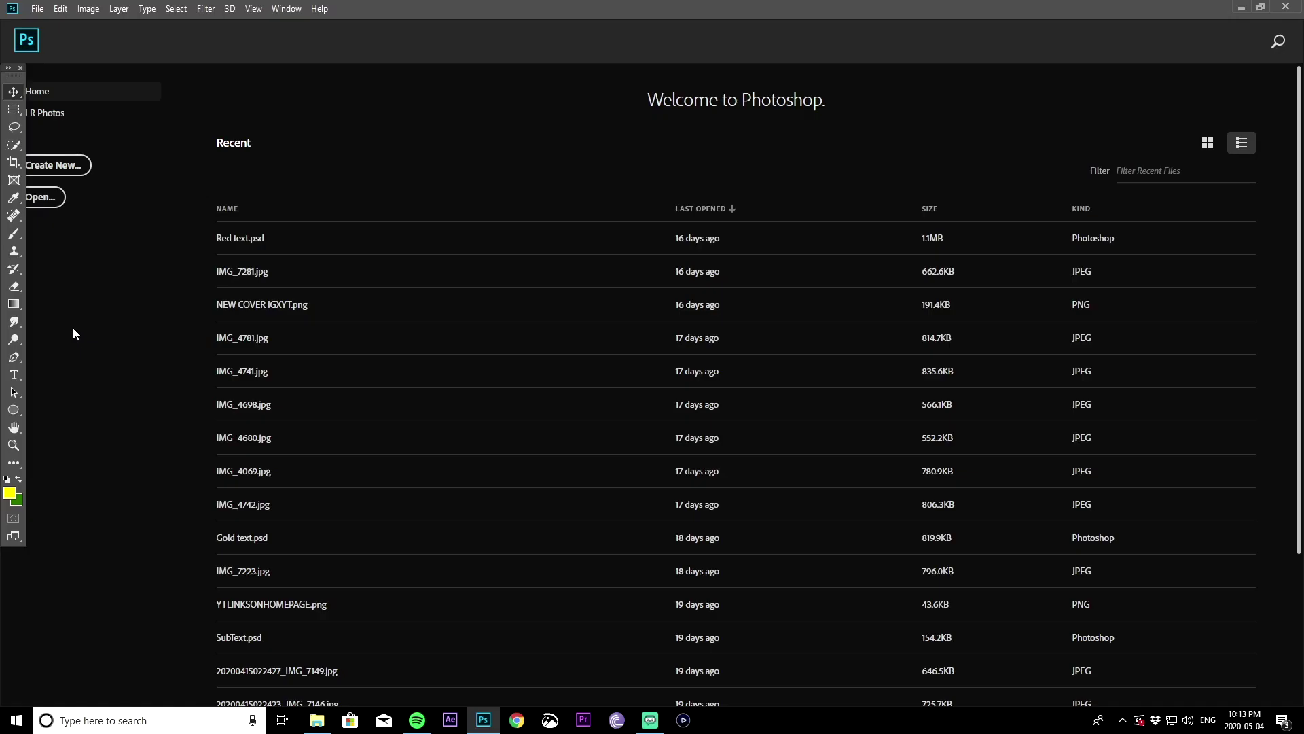
# - Open IMG_7683.jpg, the muscular man photo, from the Desktop folder
pyautogui.click(38, 204)
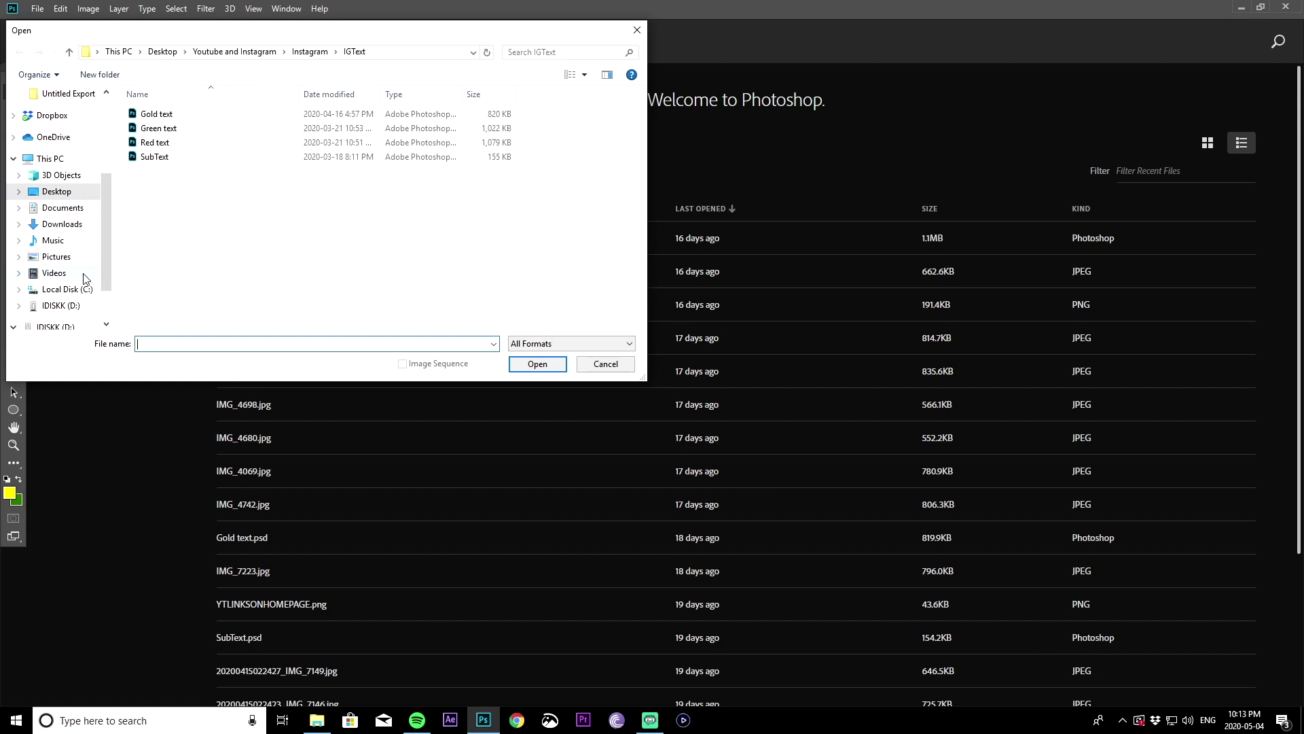
pyautogui.scroll(3, 102, 214)
pyautogui.click(58, 121)
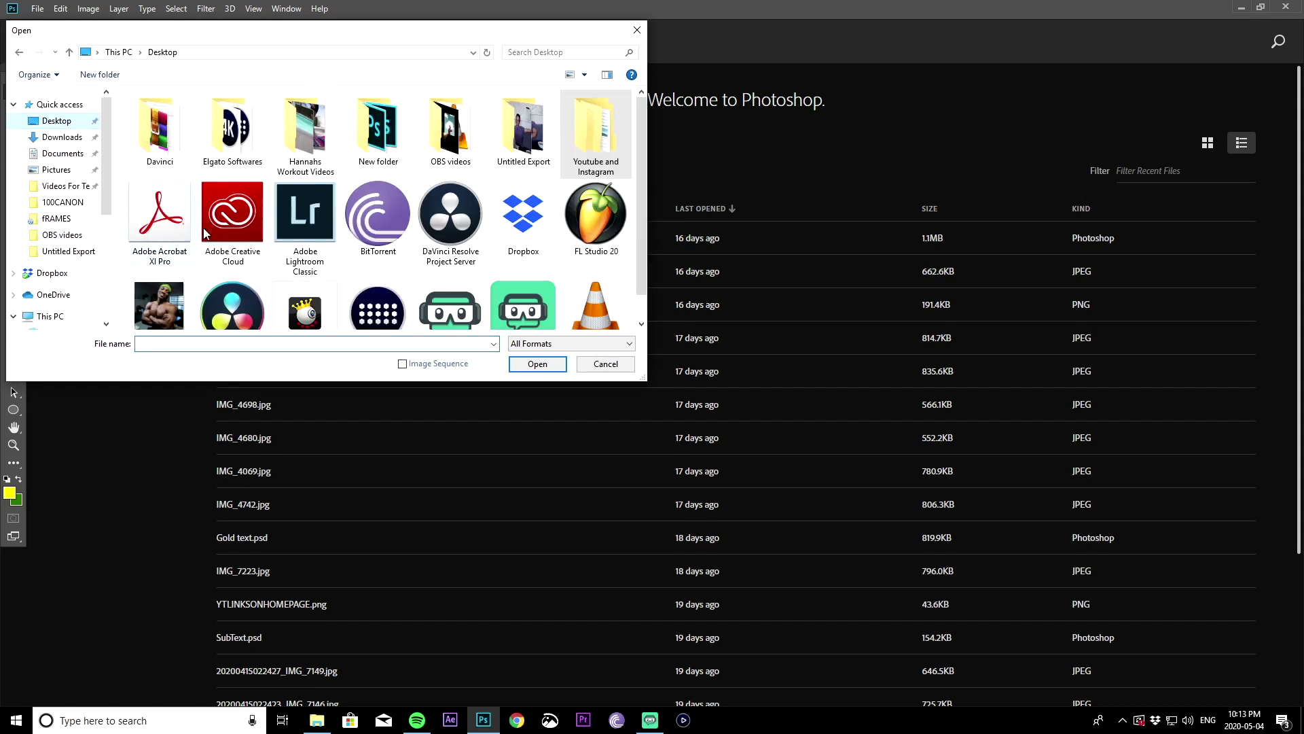
pyautogui.doubleClick(171, 300)
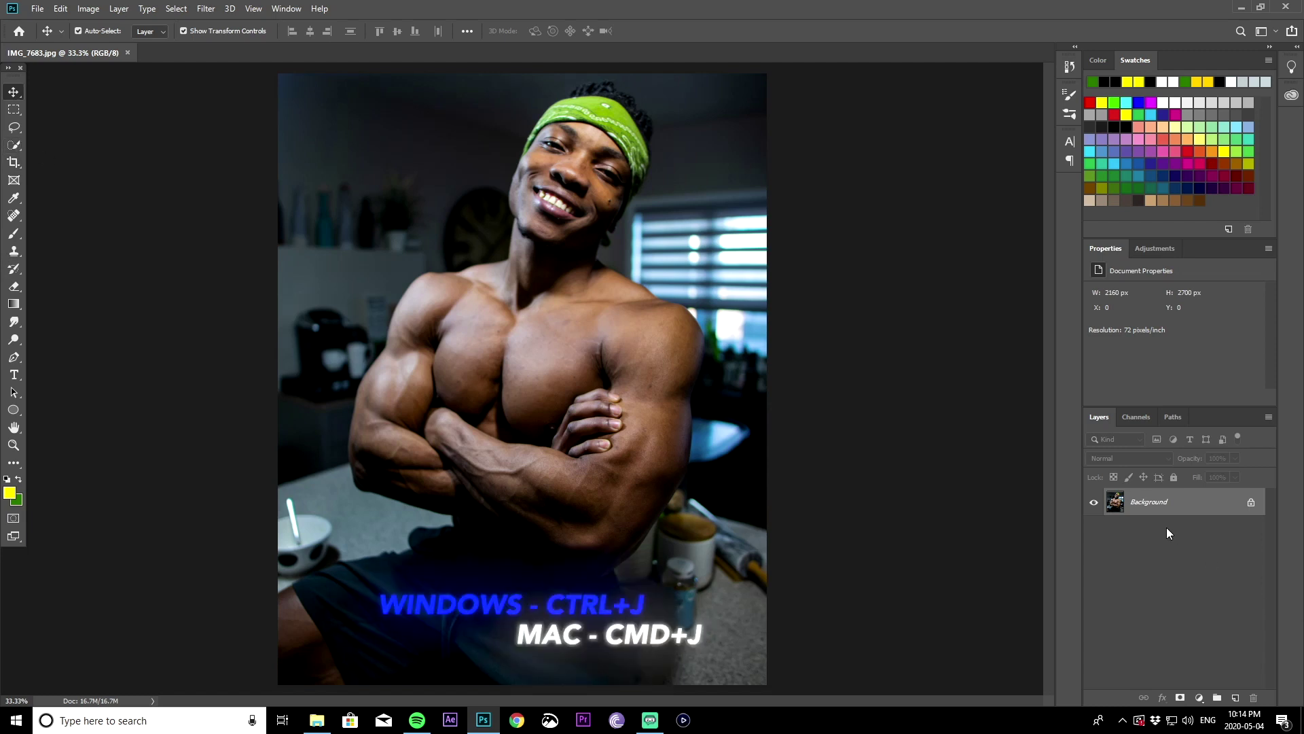
# - Duplicate the photo to Layer 1 and quick-select the man's face and neck, excluding background on the right
pyautogui.hotkey('ctrl', 'j')
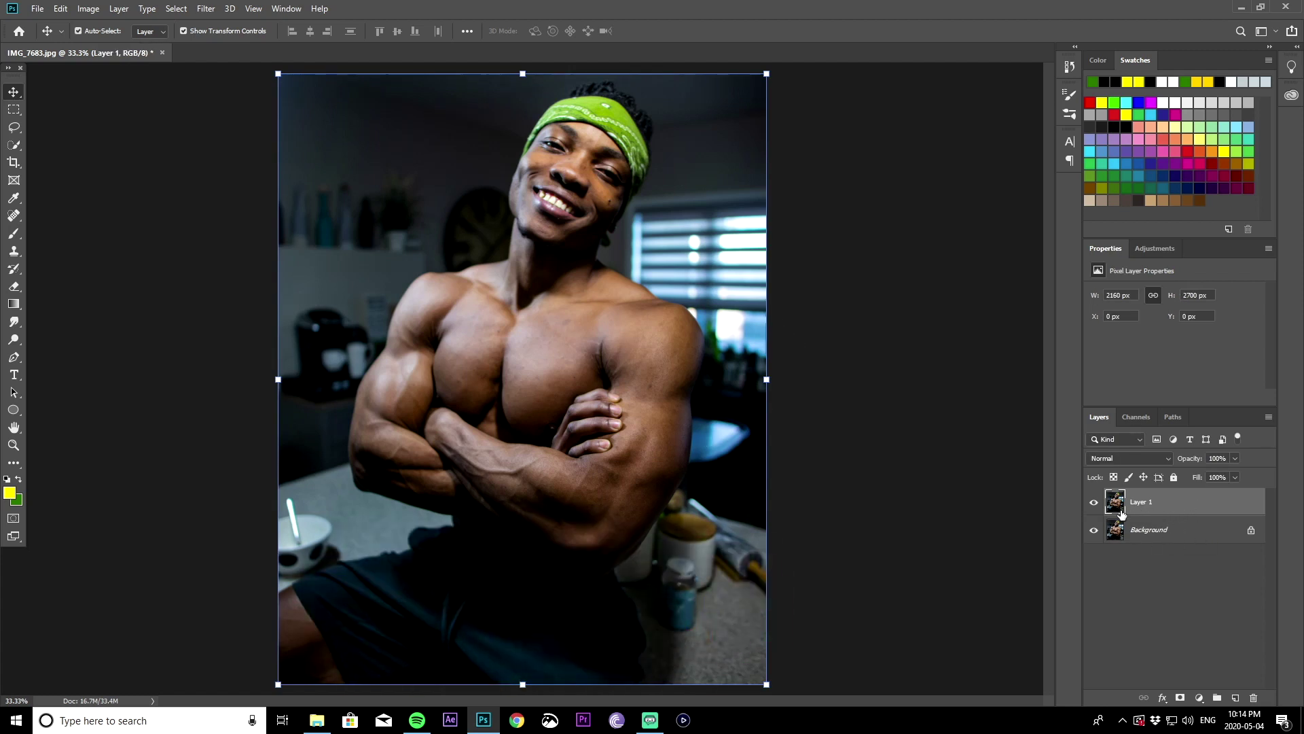
pyautogui.click(13, 145)
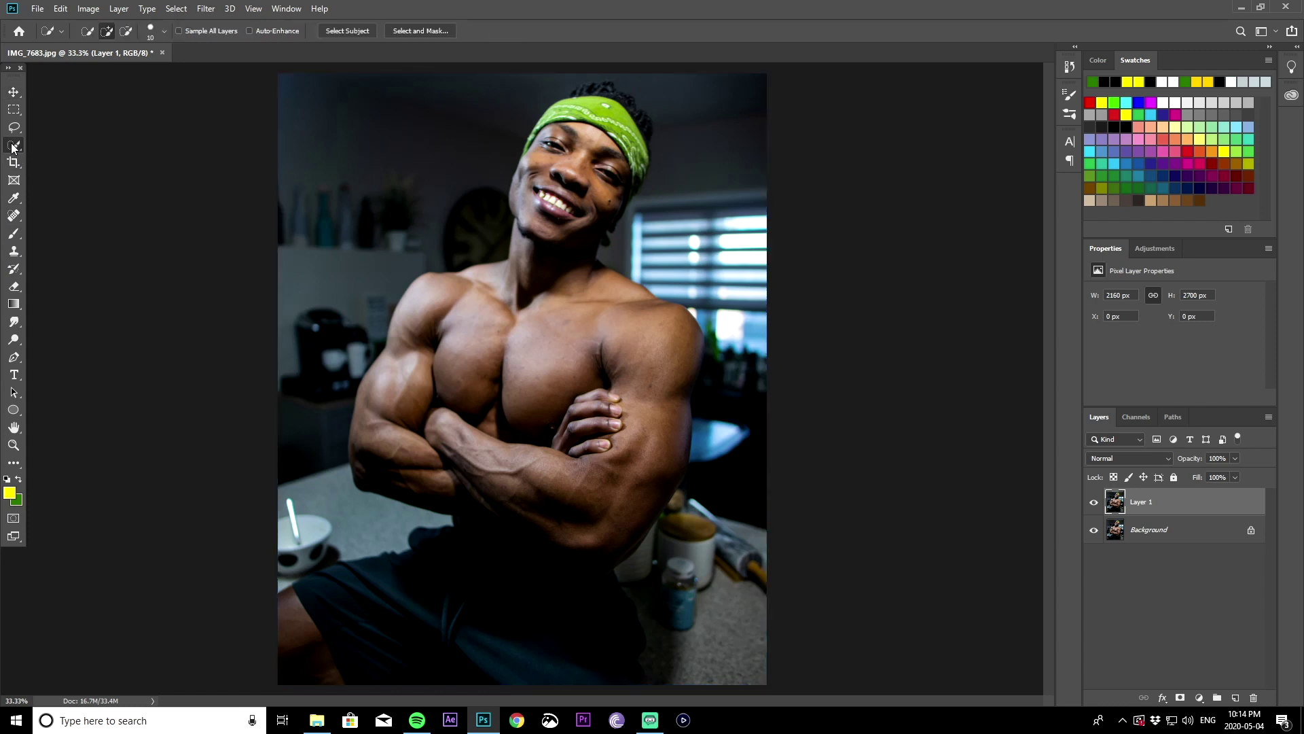
pyautogui.moveTo(545, 266)
pyautogui.mouseDown()
pyautogui.moveTo(549, 219)
pyautogui.moveTo(588, 139)
pyautogui.moveTo(533, 146)
pyautogui.moveTo(576, 101)
pyautogui.moveTo(605, 103)
pyautogui.moveTo(622, 127)
pyautogui.moveTo(636, 109)
pyautogui.moveTo(570, 91)
pyautogui.mouseUp()
pyautogui.moveTo(692, 232)
pyautogui.mouseDown()
pyautogui.moveTo(747, 88)
pyautogui.moveTo(764, 261)
pyautogui.moveTo(646, 58)
pyautogui.mouseUp()
pyautogui.moveTo(678, 221)
pyautogui.mouseDown()
pyautogui.moveTo(713, 137)
pyautogui.moveTo(695, 209)
pyautogui.moveTo(699, 139)
pyautogui.moveTo(584, 32)
pyautogui.moveTo(557, 81)
pyautogui.moveTo(599, 45)
pyautogui.moveTo(582, 57)
pyautogui.moveTo(627, 68)
pyautogui.mouseUp()
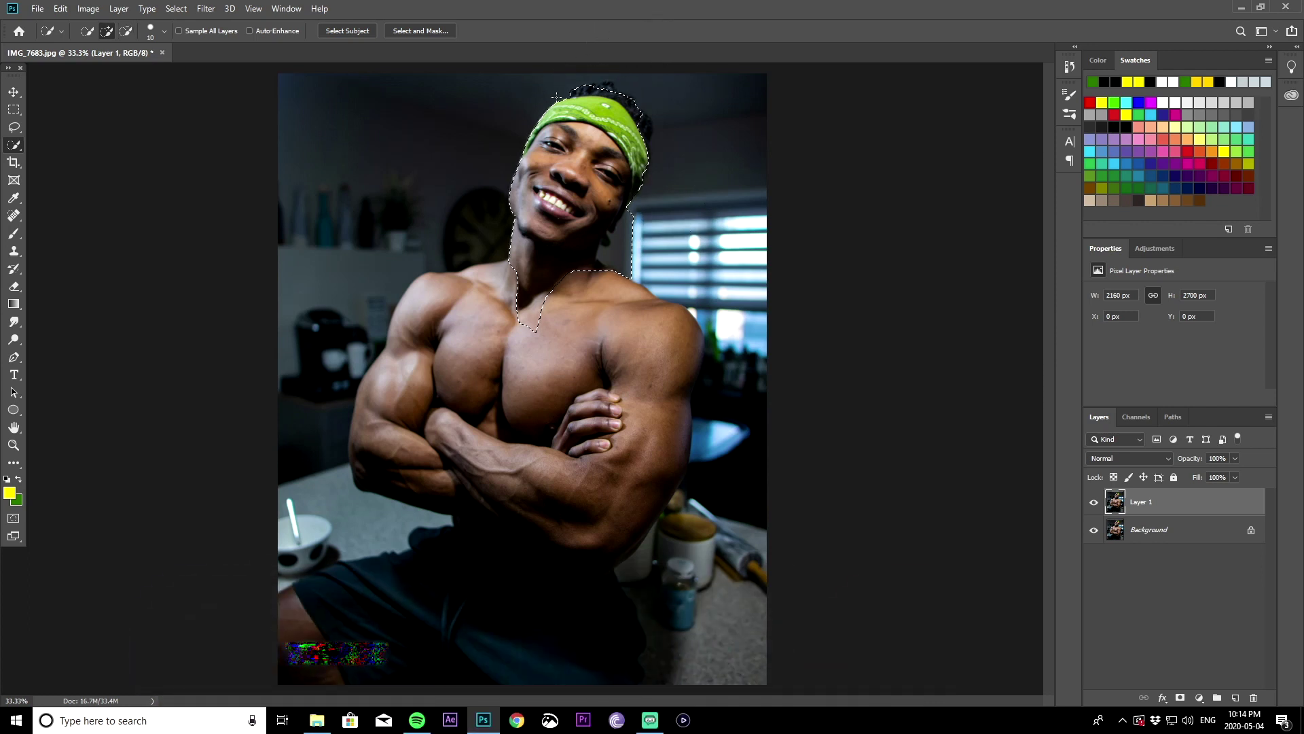
# - Zoom in on the man's upper body and add his hair to the selection
pyautogui.press('z')
pyautogui.click(612, 124)
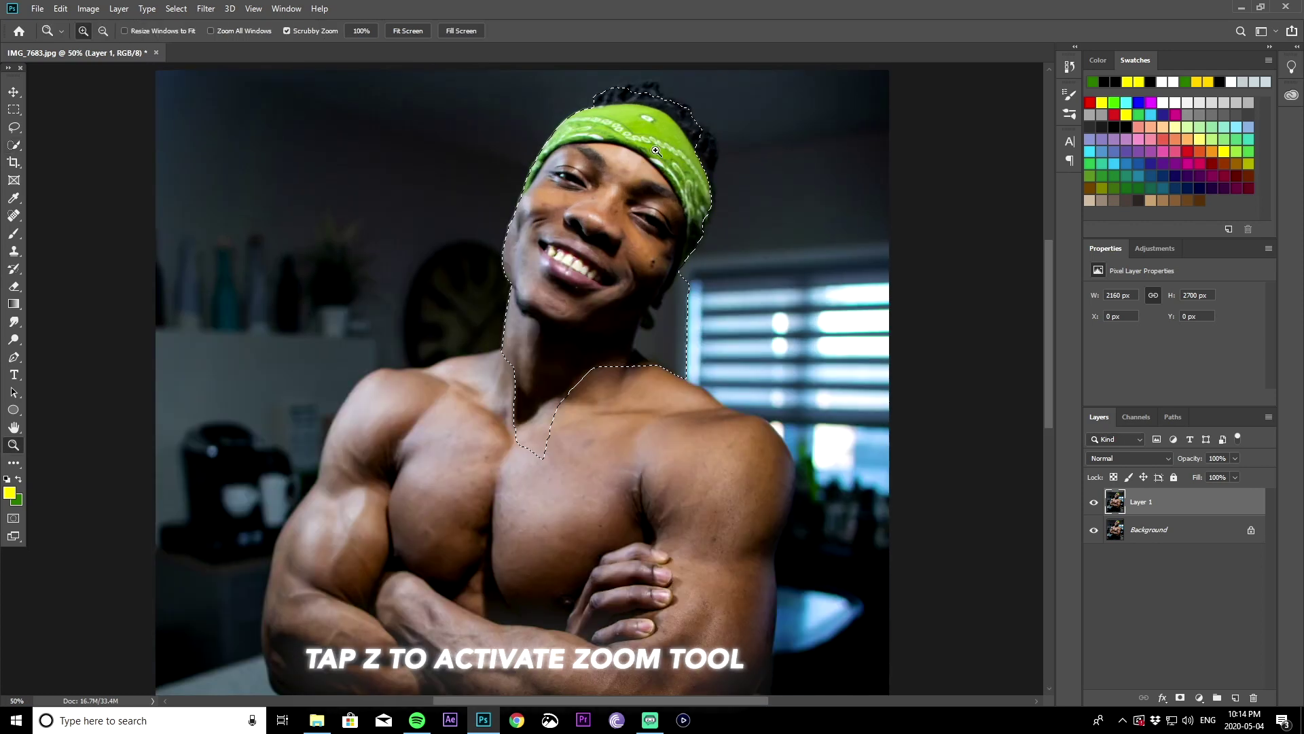
pyautogui.click(14, 145)
pyautogui.moveTo(622, 95)
pyautogui.mouseDown()
pyautogui.moveTo(657, 88)
pyautogui.moveTo(715, 165)
pyautogui.moveTo(691, 247)
pyautogui.moveTo(740, 496)
pyautogui.moveTo(498, 582)
pyautogui.moveTo(733, 509)
pyautogui.moveTo(522, 369)
pyautogui.mouseUp()
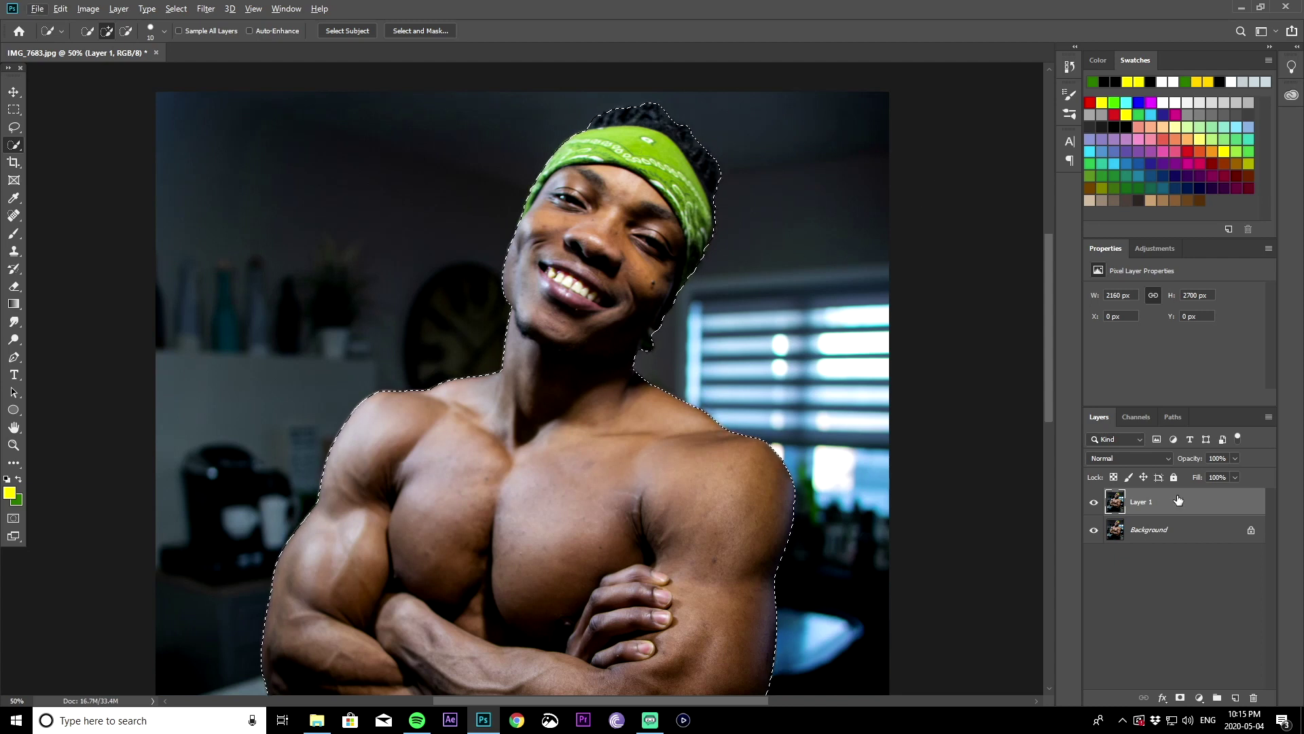
# - Mask Layer 1 to the man and refine its edge with 2 px radius, 34 smooth, 35% contrast
pyautogui.click(1180, 698)
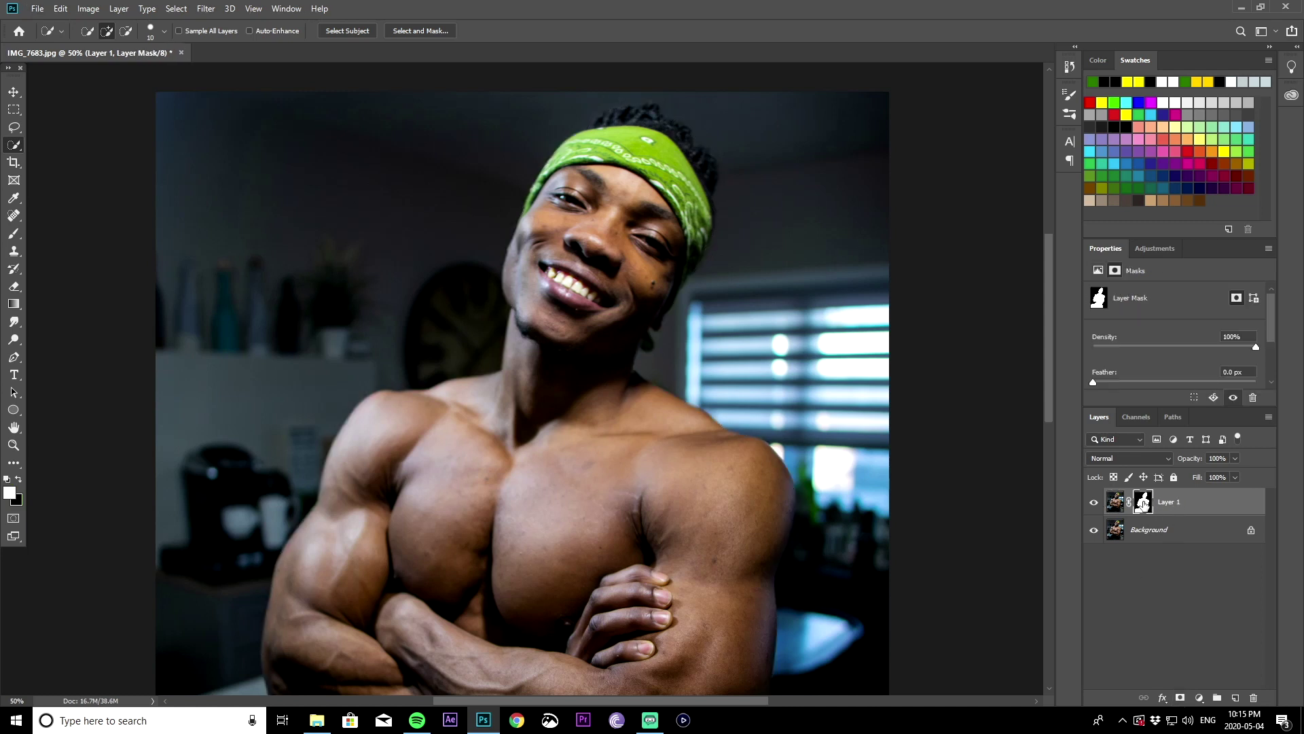
pyautogui.rightClick(1143, 503)
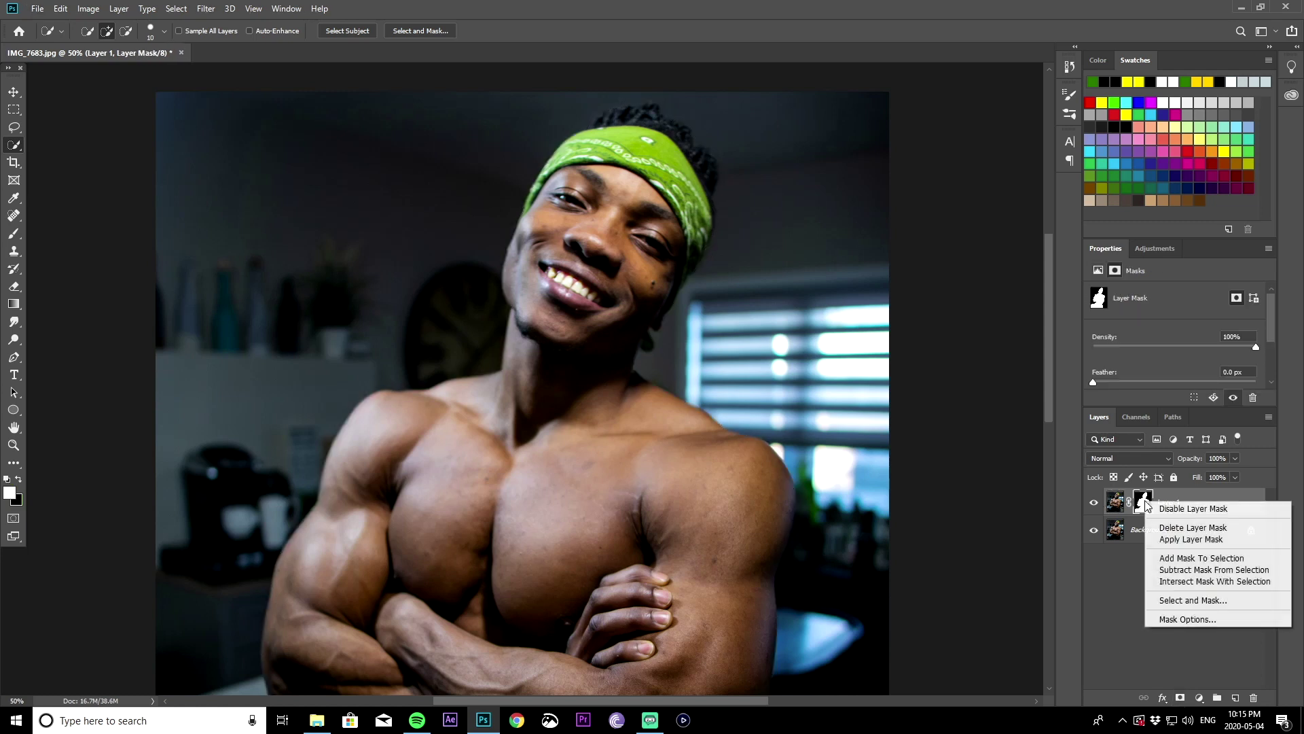
pyautogui.click(1197, 600)
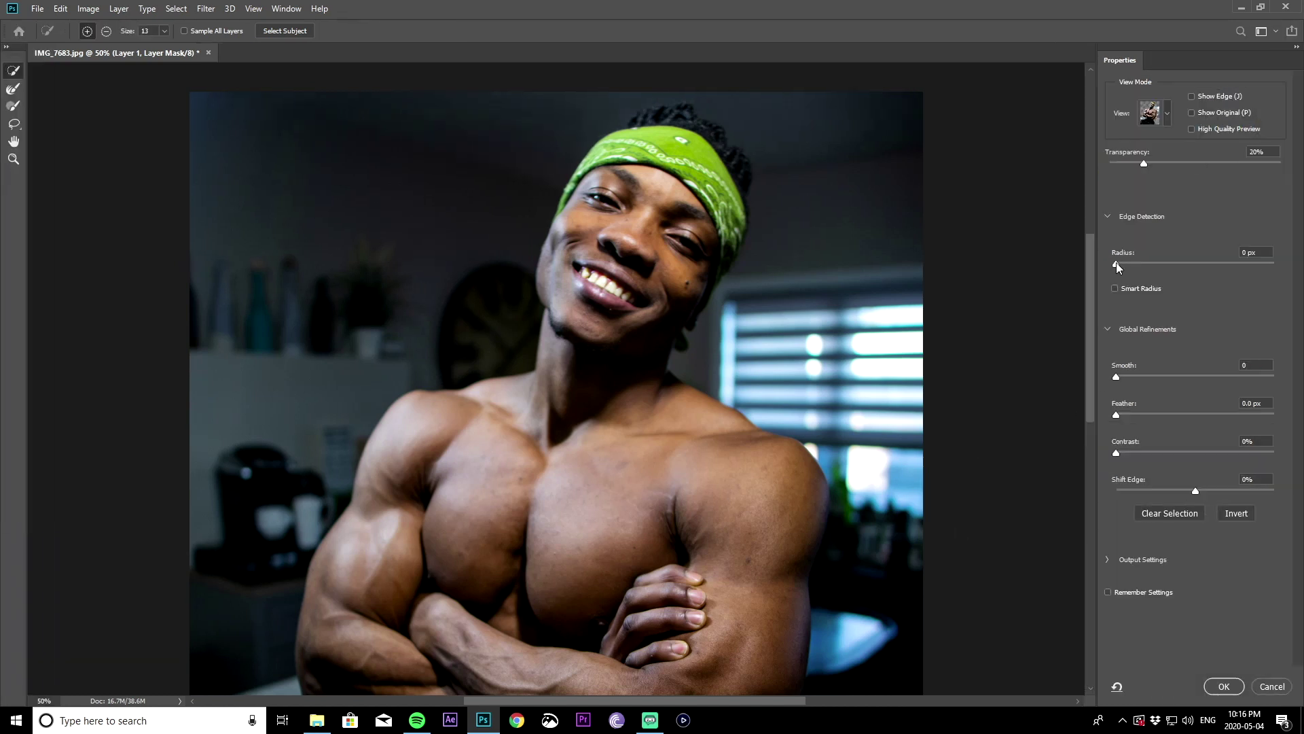
pyautogui.click(1117, 263)
pyautogui.moveTo(1116, 377); pyautogui.dragTo(1157, 379)
pyautogui.moveTo(1120, 452); pyautogui.dragTo(1188, 452)
# - Apply the refined mask, then add a white Solid Color fill layer beneath Layer 1
pyautogui.click(1224, 686)
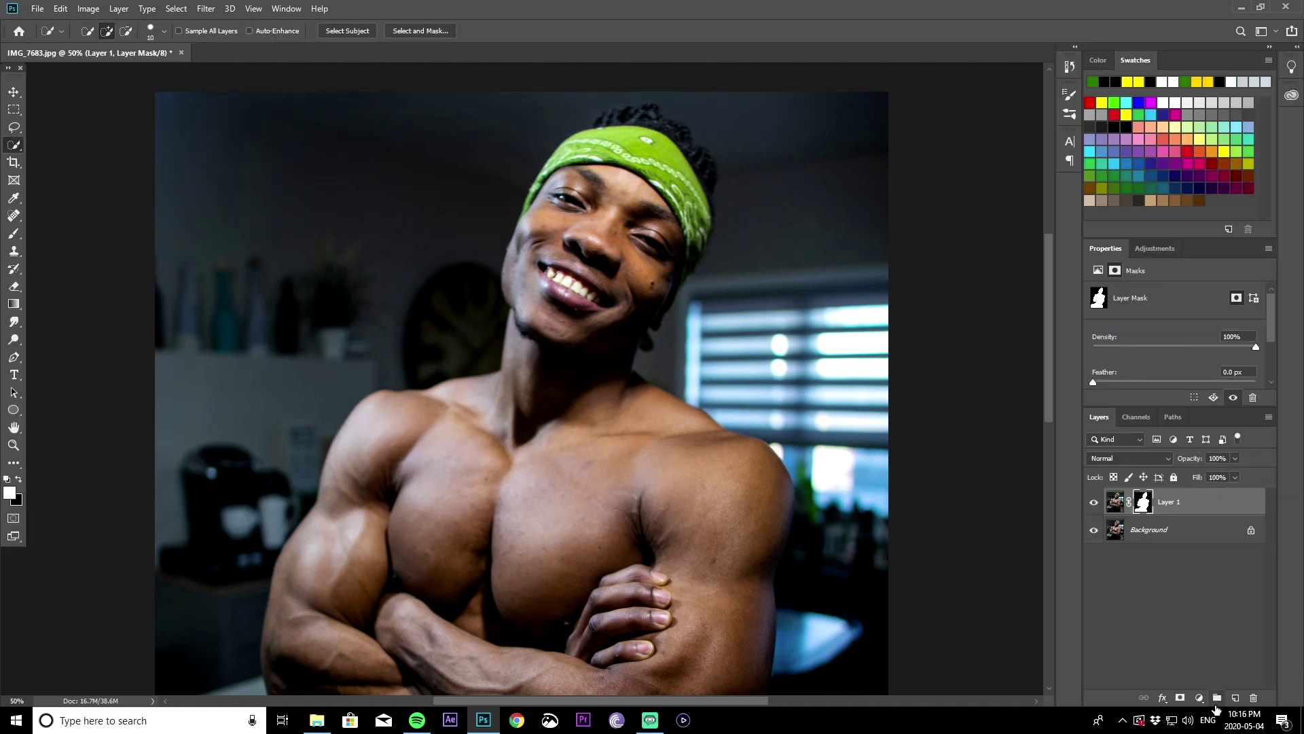
pyautogui.click(1200, 697)
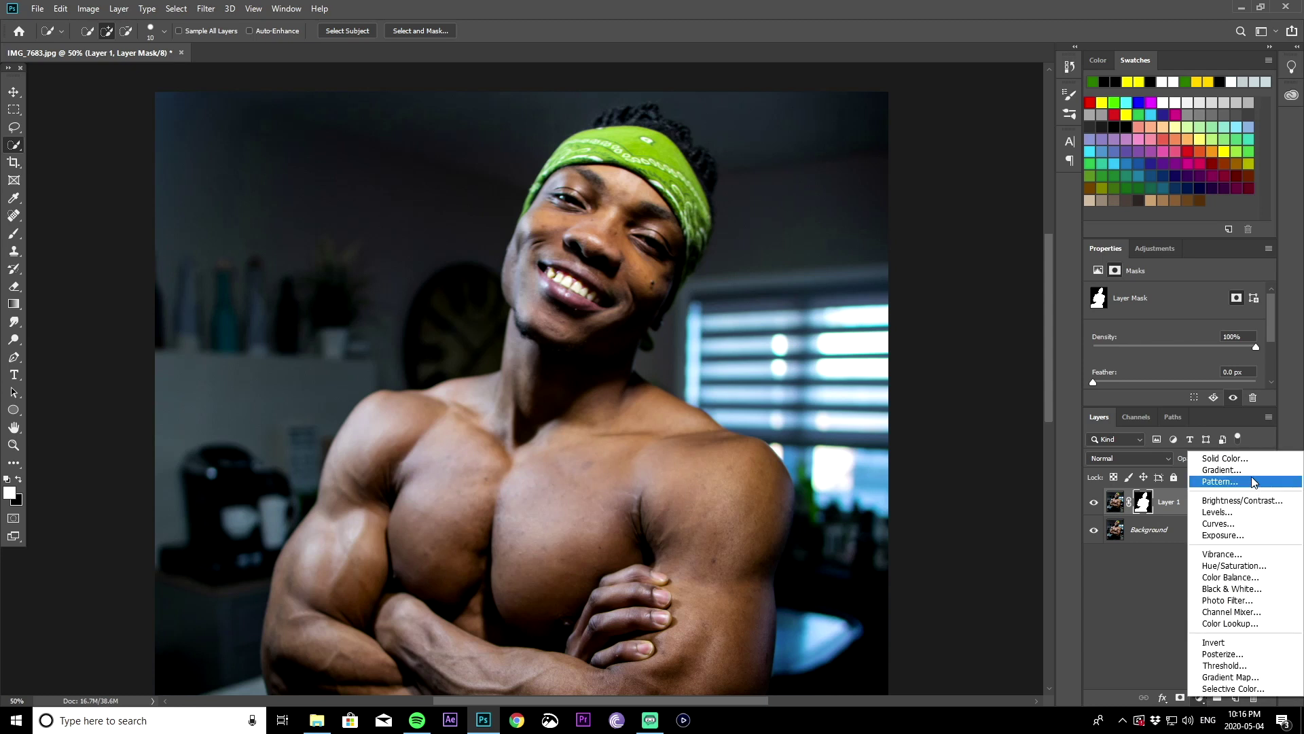
pyautogui.press('Escape')
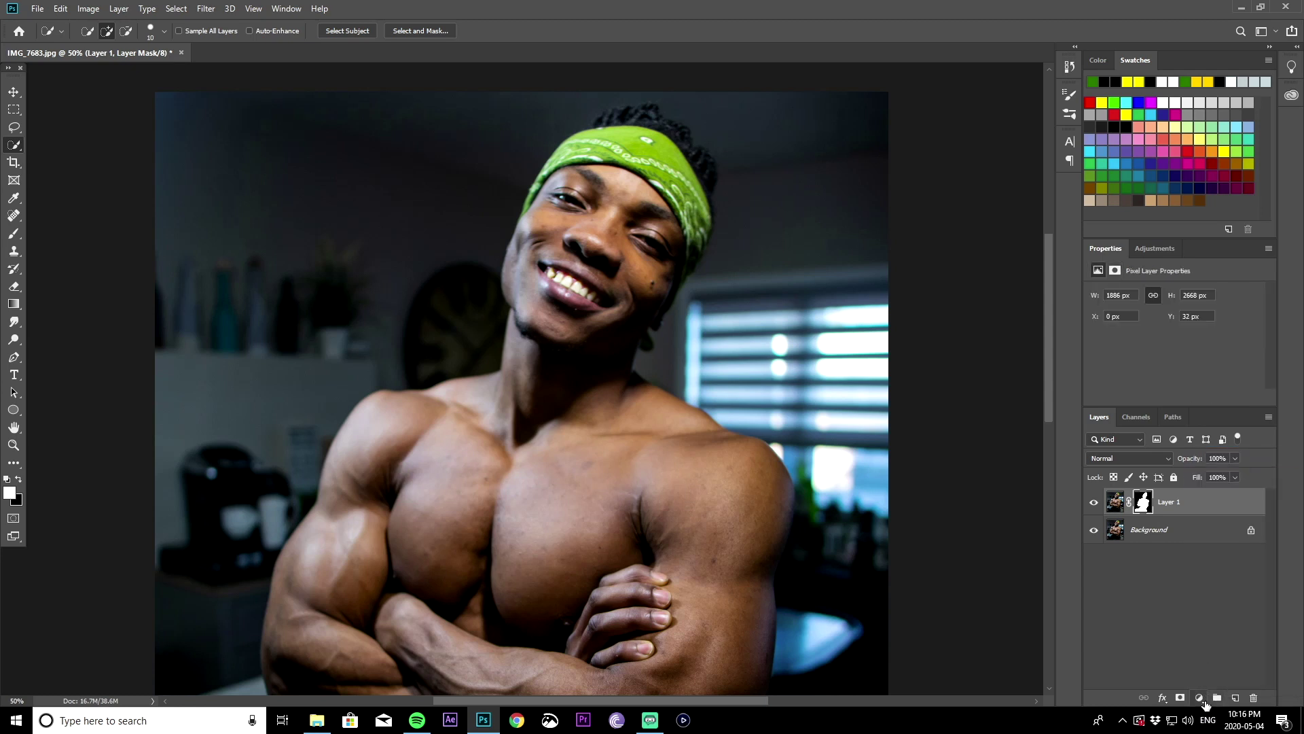
pyautogui.click(1200, 698)
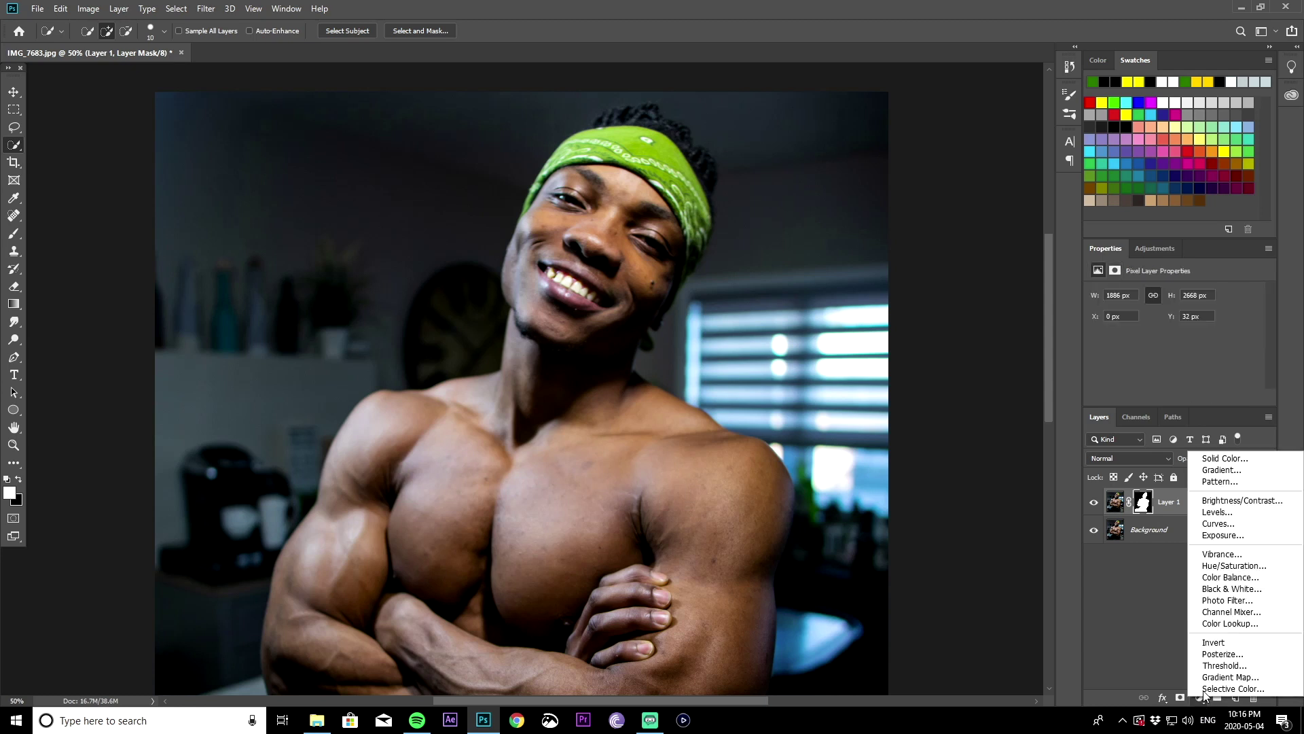
pyautogui.click(1226, 458)
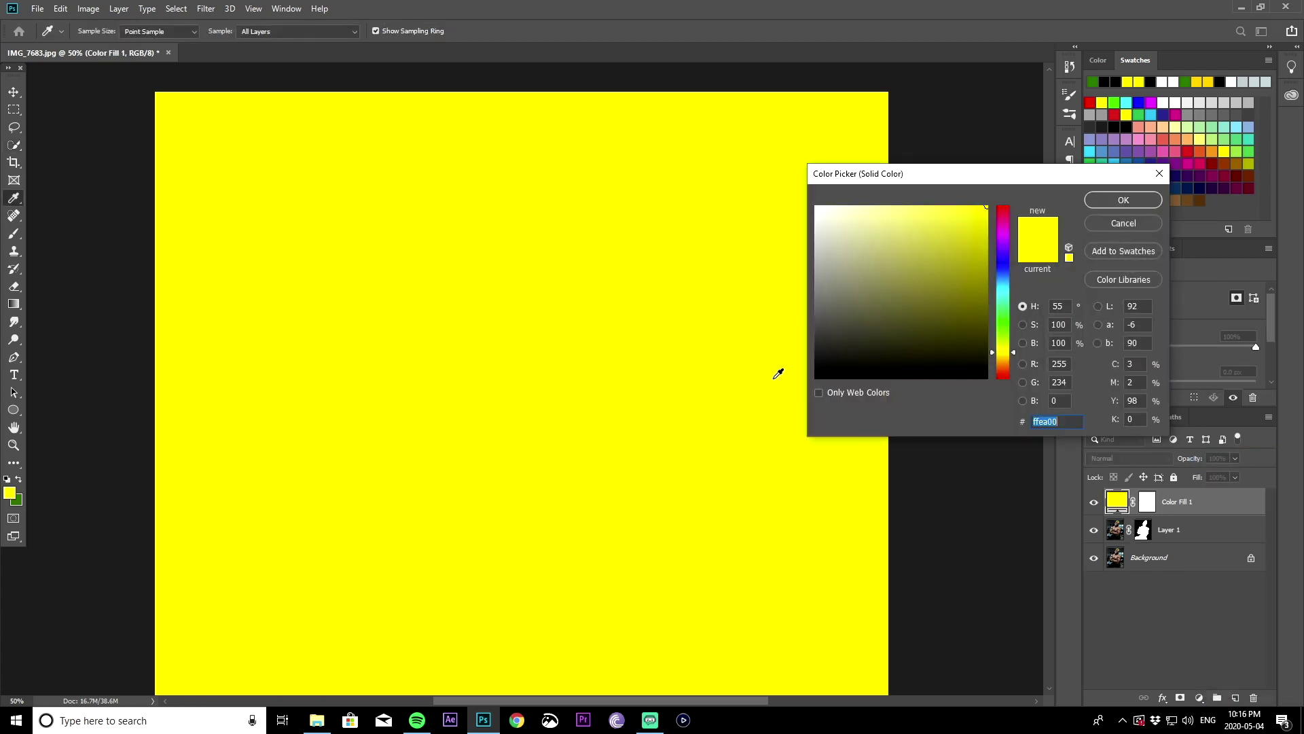
pyautogui.moveTo(888, 282); pyautogui.dragTo(763, 175)
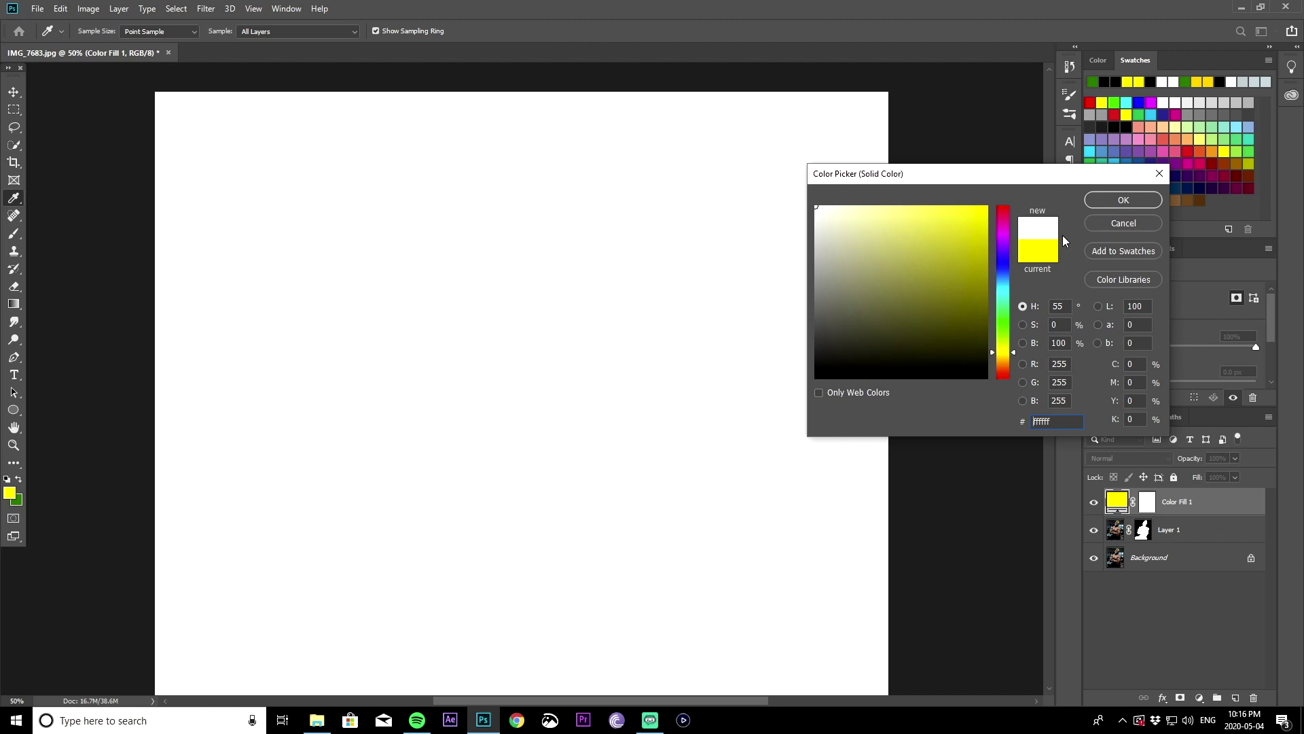
pyautogui.click(1123, 200)
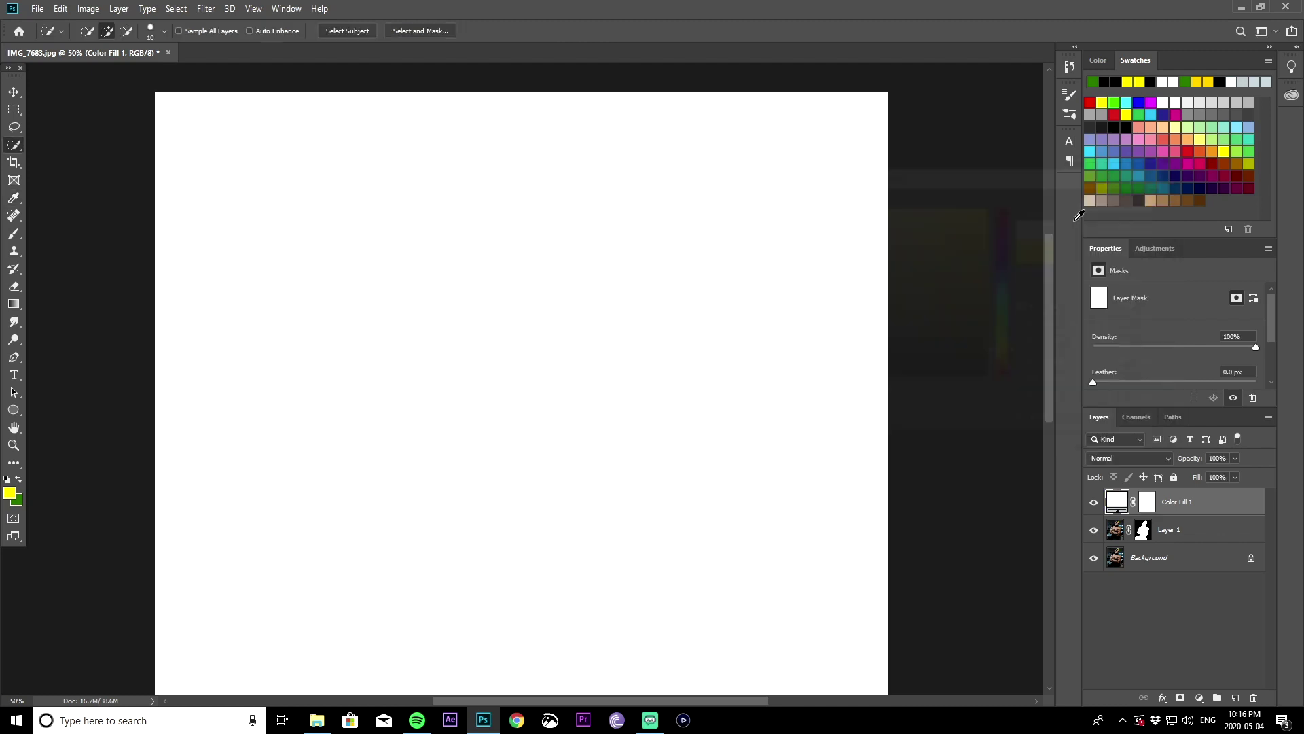
pyautogui.moveTo(1189, 503); pyautogui.dragTo(1195, 547)
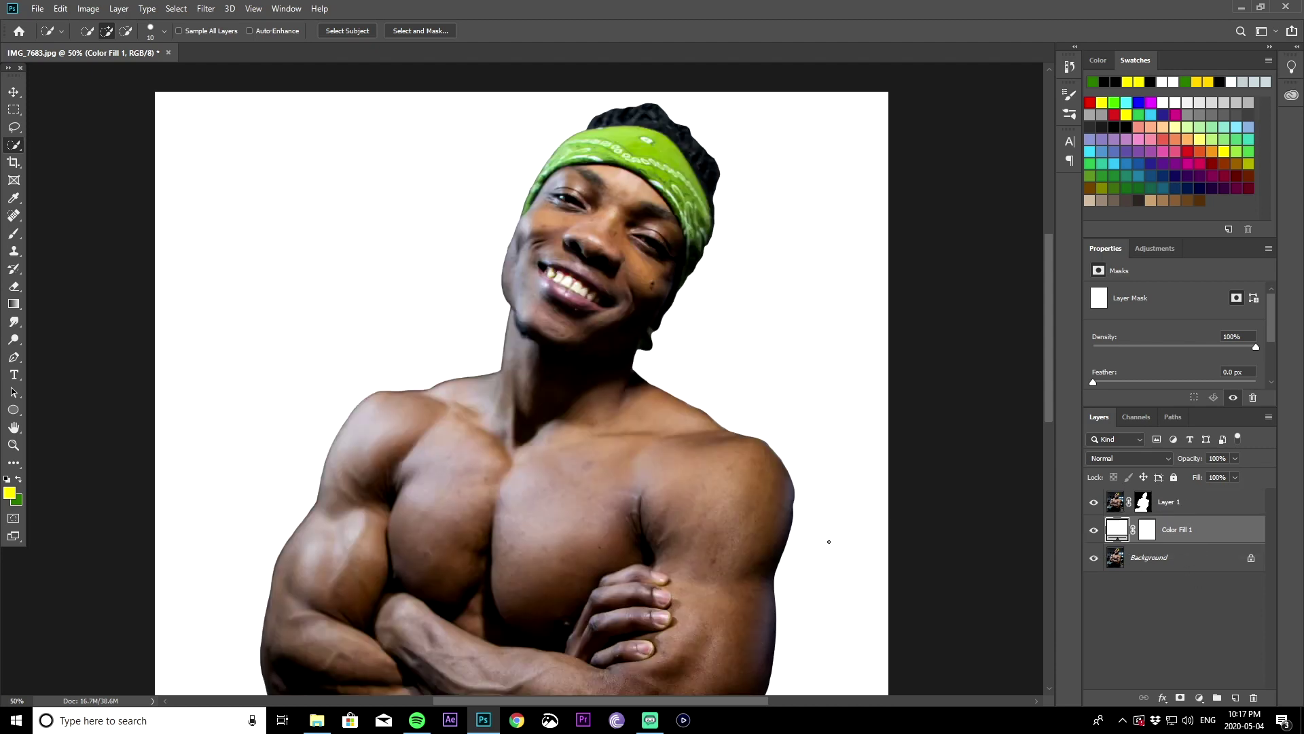
# - Zoom out to the whole photo and set the Pen tool to Shape mode
pyautogui.press('z')
pyautogui.hotkey('ctrl', '-')
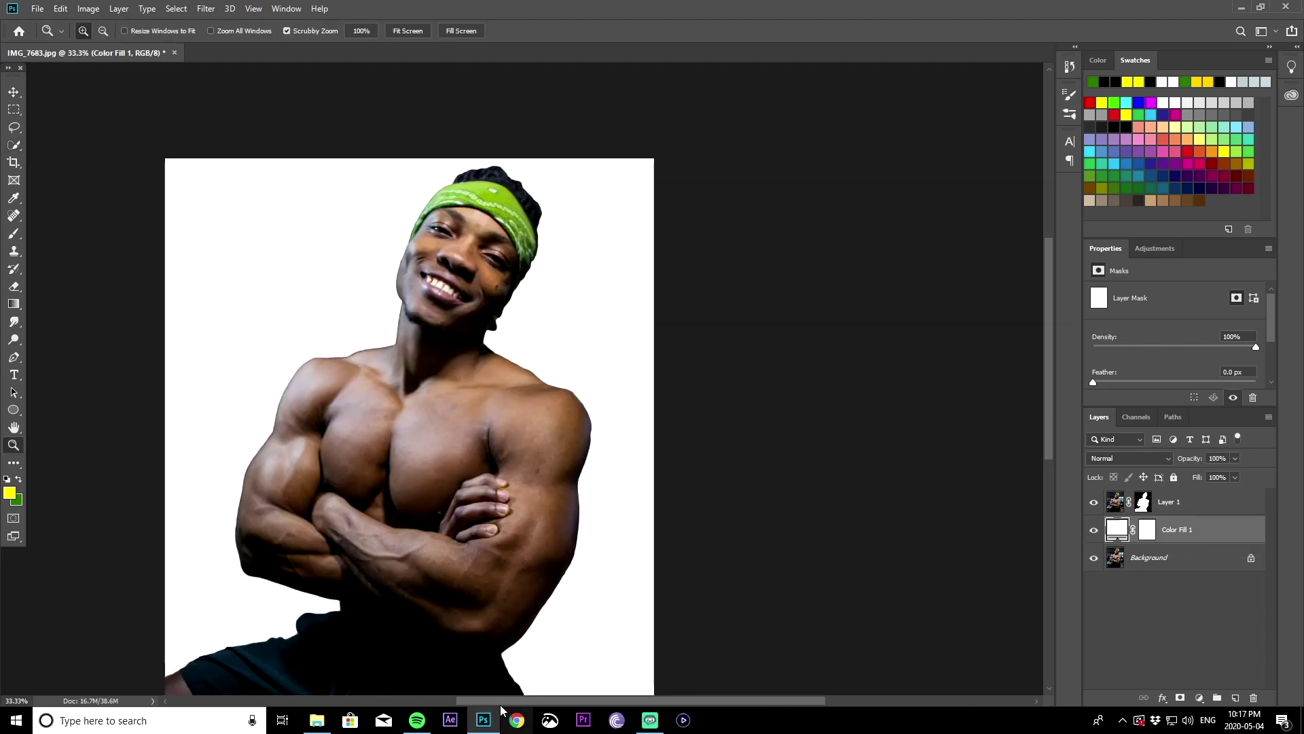
pyautogui.hscroll(-3, 815, 475)
pyautogui.moveTo(1049, 367); pyautogui.dragTo(1049, 397)
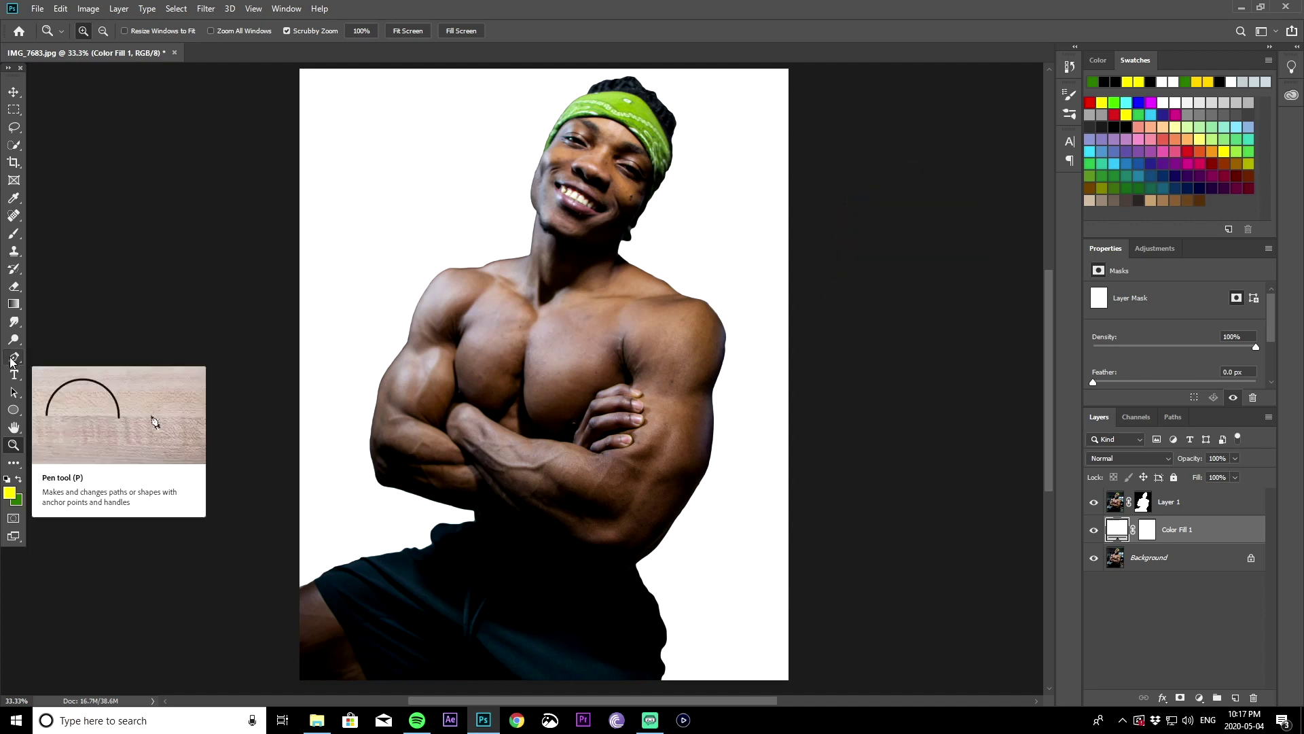
pyautogui.click(11, 362)
pyautogui.click(99, 30)
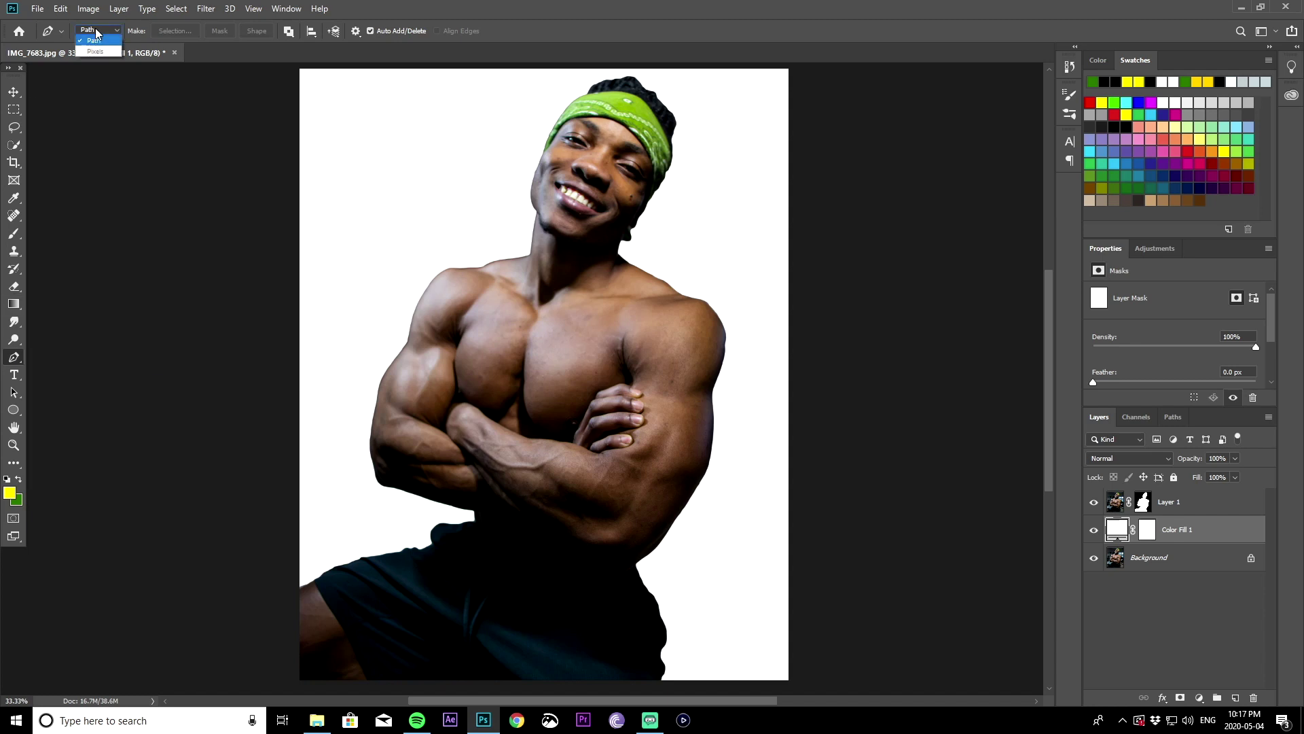
pyautogui.click(99, 44)
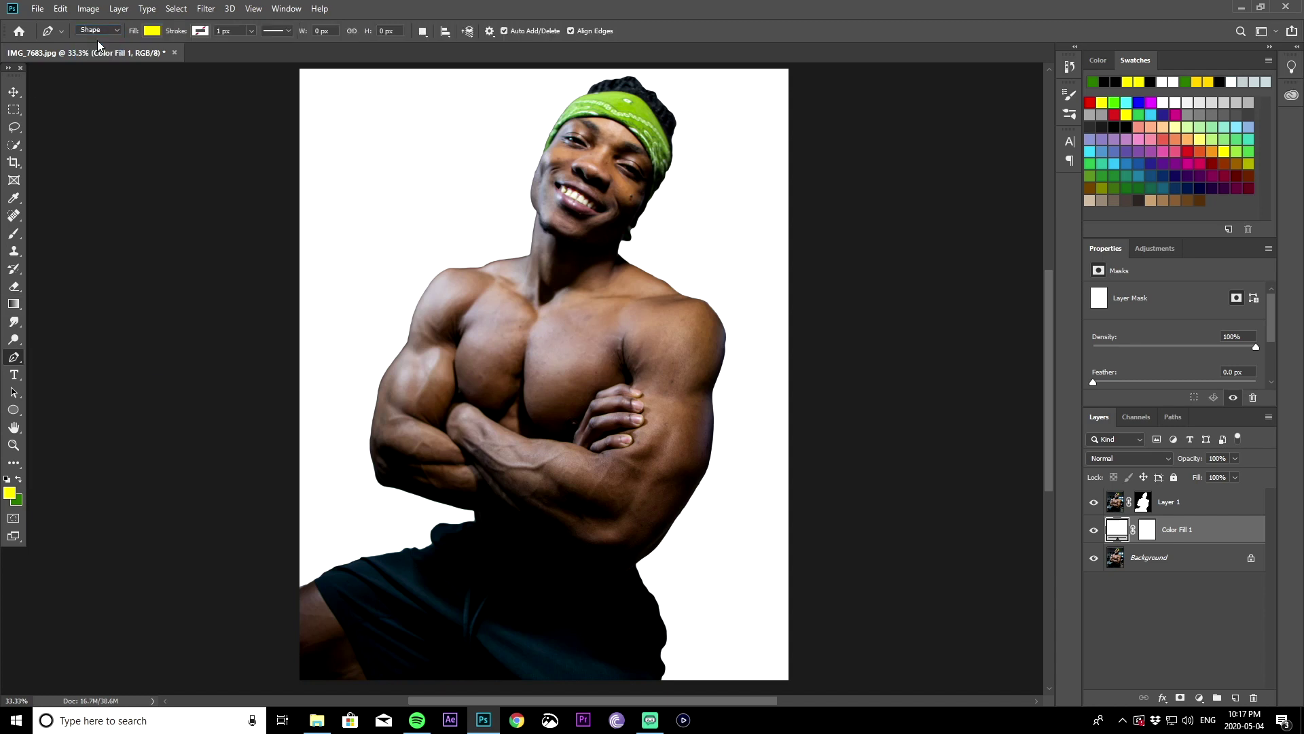
# - Set the shape fill to red and place the first anchor point beside the photo
pyautogui.click(153, 31)
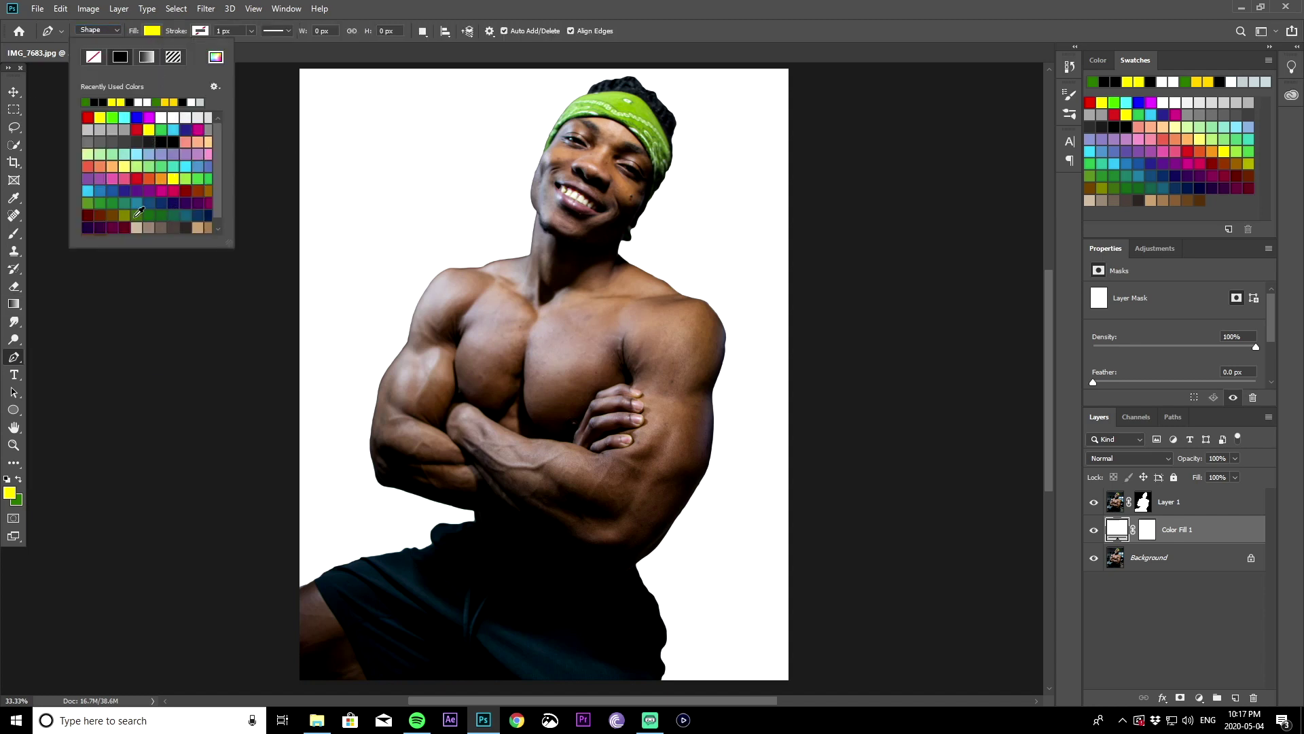
pyautogui.click(102, 202)
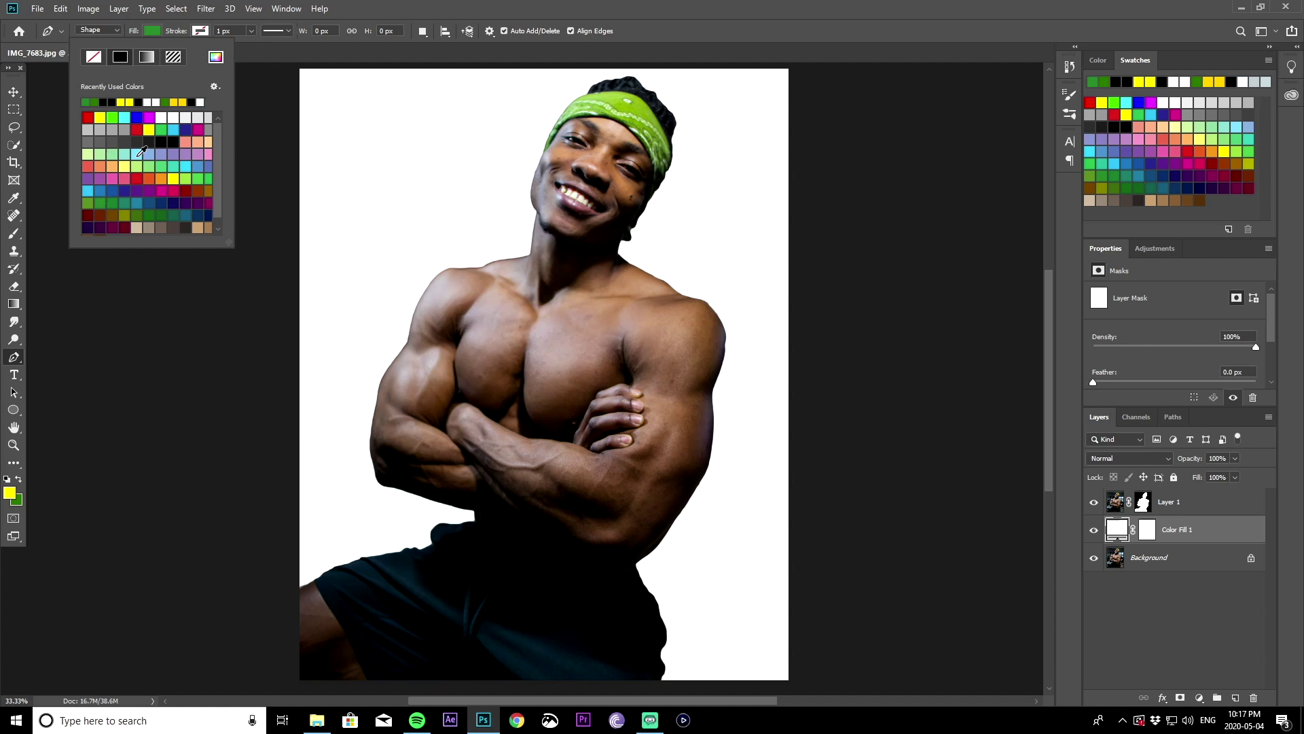
pyautogui.click(88, 117)
pyautogui.click(199, 31)
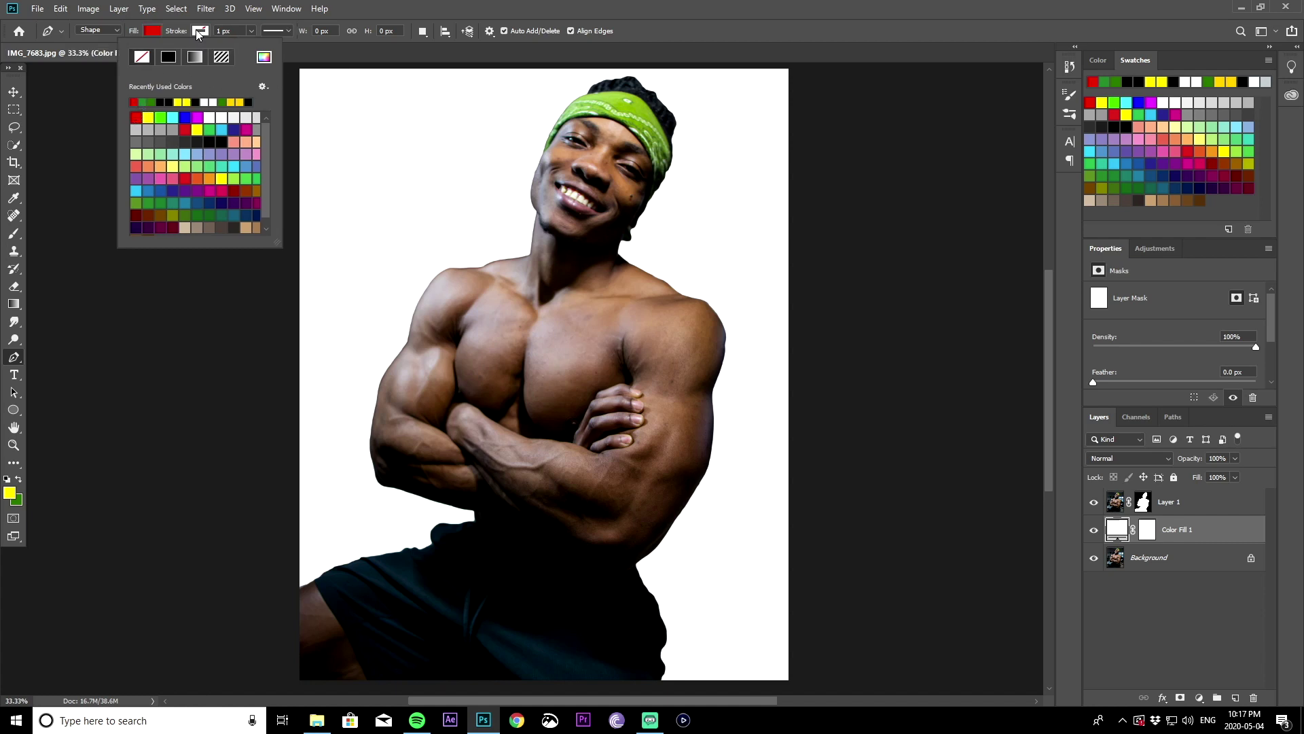
pyautogui.click(97, 139)
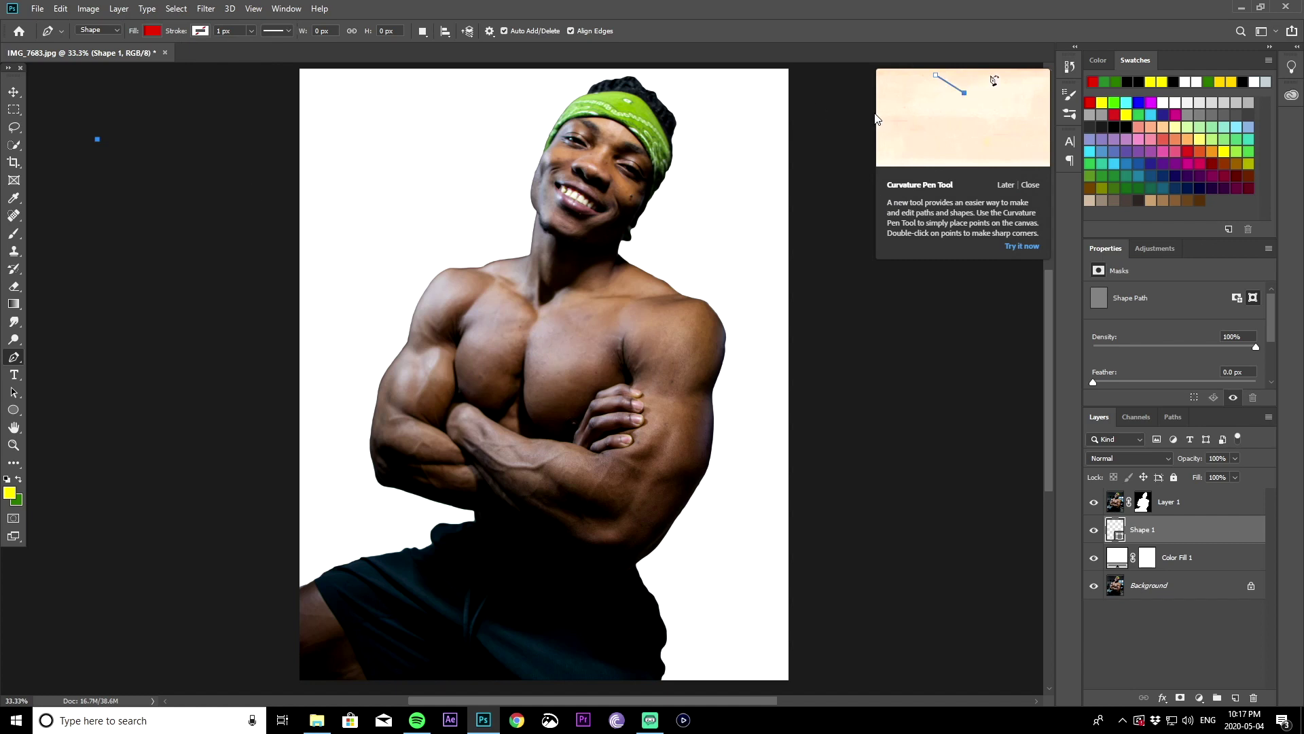
# - Undo the stray point and draw a wavy-topped red shape enclosing the image with the Curvature Pen
pyautogui.hotkey('ctrl', 'z')
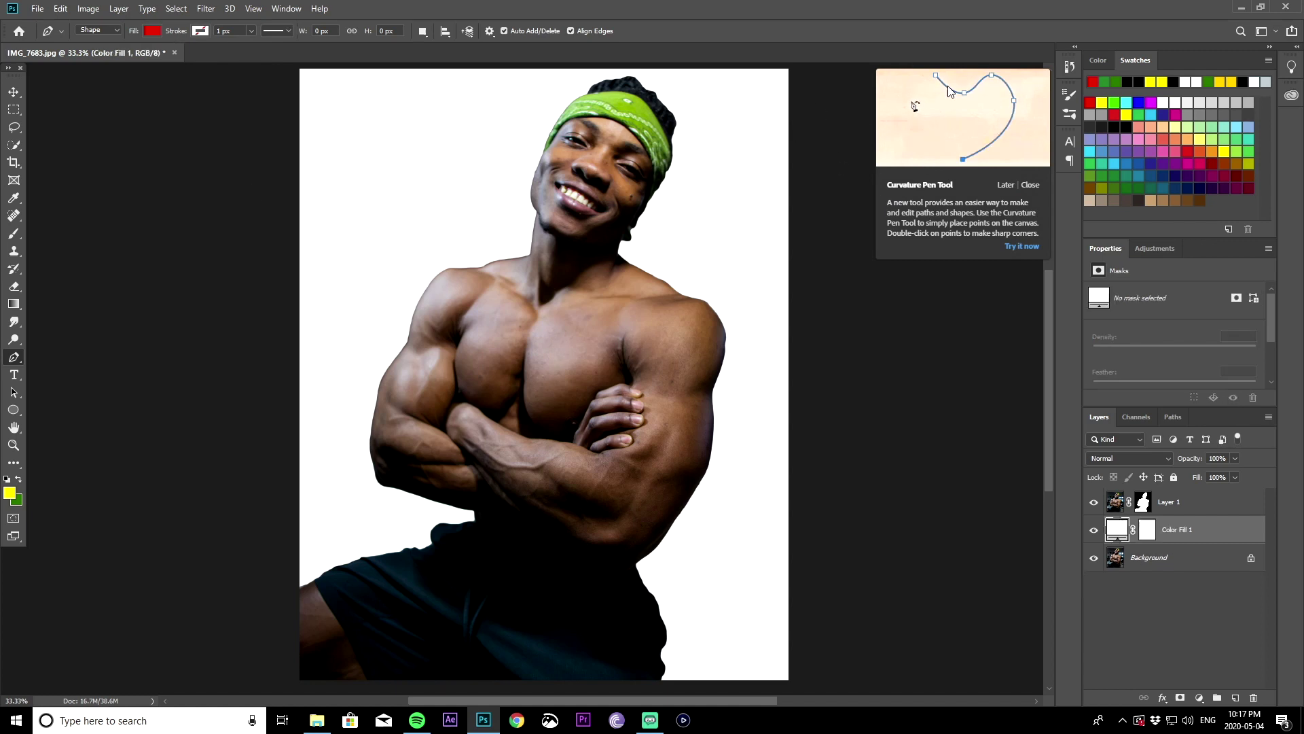
pyautogui.click(796, 181)
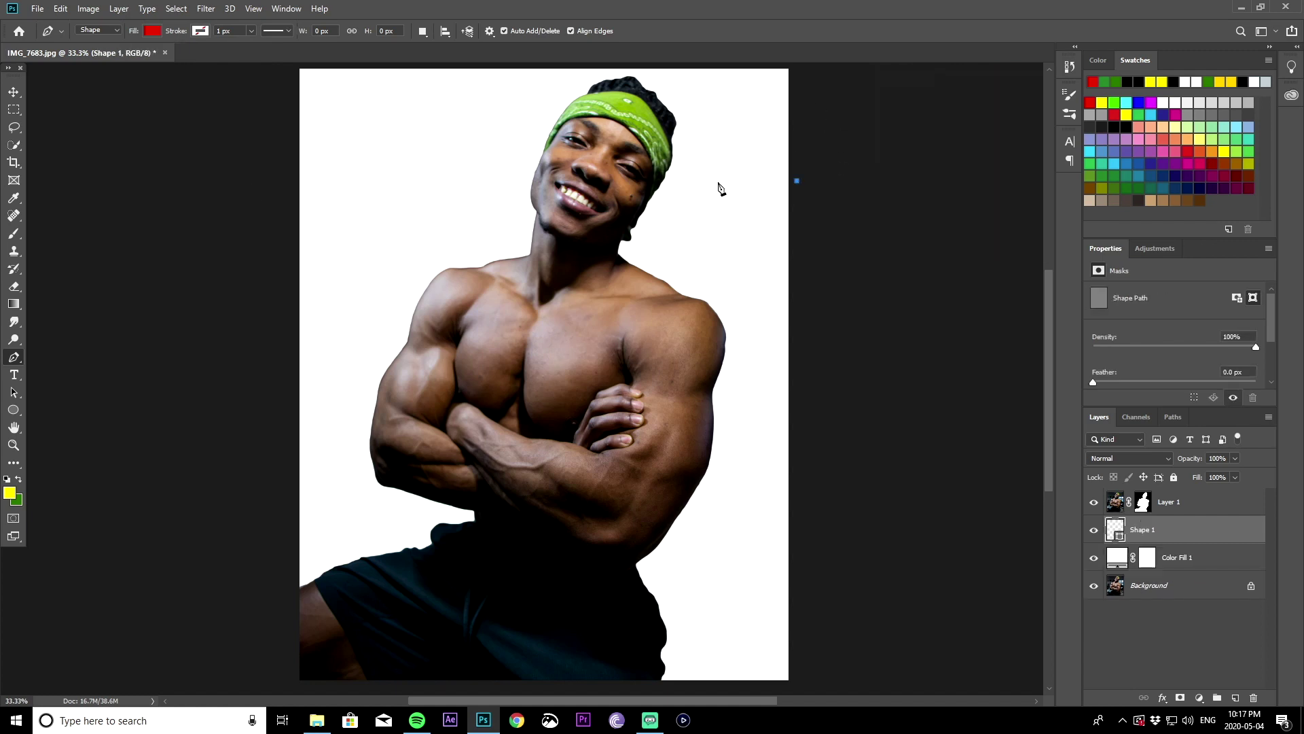
pyautogui.click(680, 181)
pyautogui.click(572, 177)
pyautogui.click(557, 178)
pyautogui.click(499, 178)
pyautogui.click(416, 182)
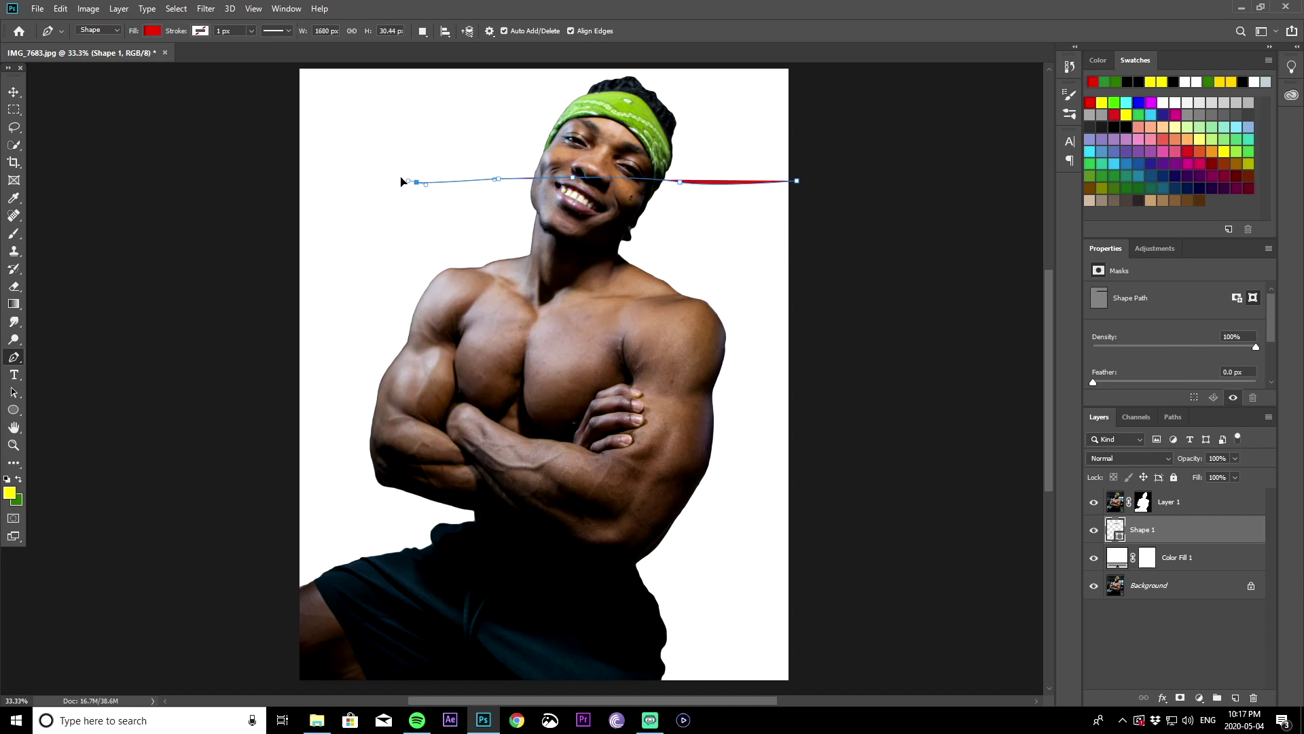
pyautogui.click(315, 187)
pyautogui.click(258, 232)
pyautogui.click(244, 358)
pyautogui.click(246, 467)
pyautogui.click(250, 582)
pyautogui.click(259, 638)
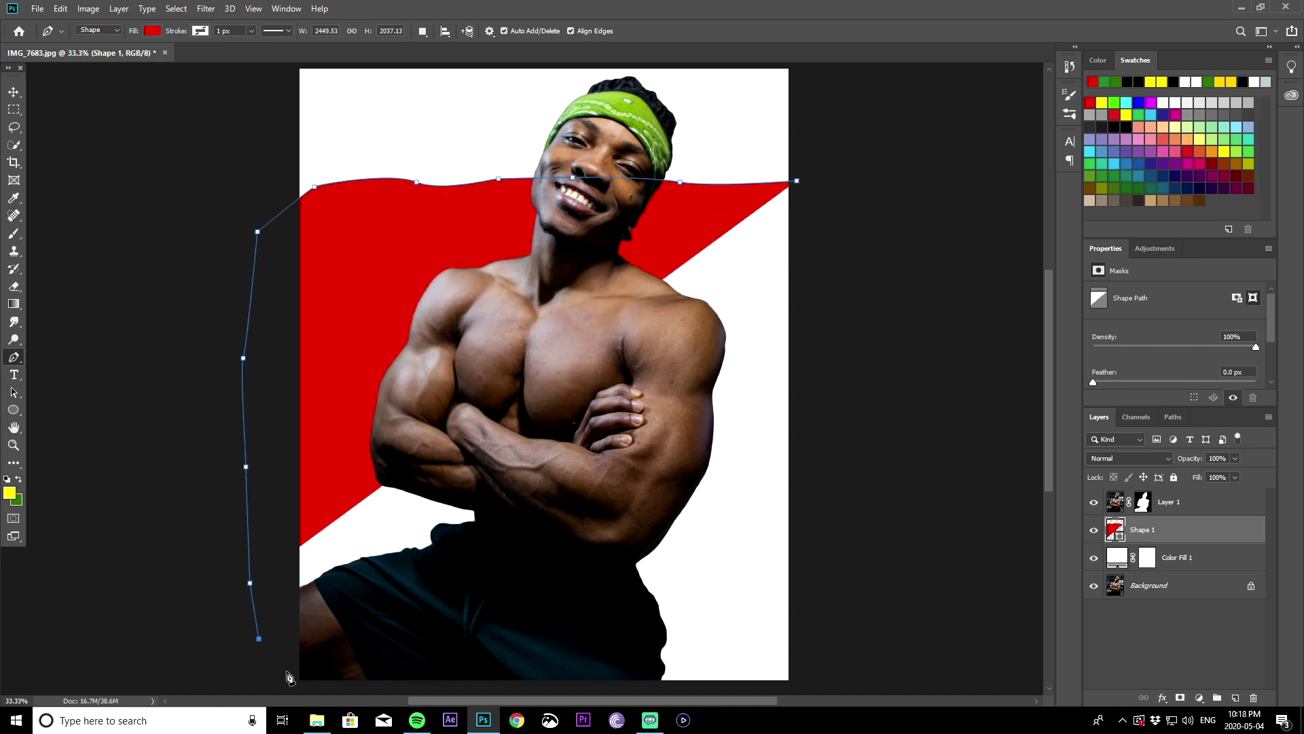
pyautogui.scroll(-1, 285, 675)
pyautogui.click(298, 670)
pyautogui.click(419, 679)
pyautogui.click(646, 660)
pyautogui.click(787, 680)
pyautogui.click(833, 367)
pyautogui.click(799, 147)
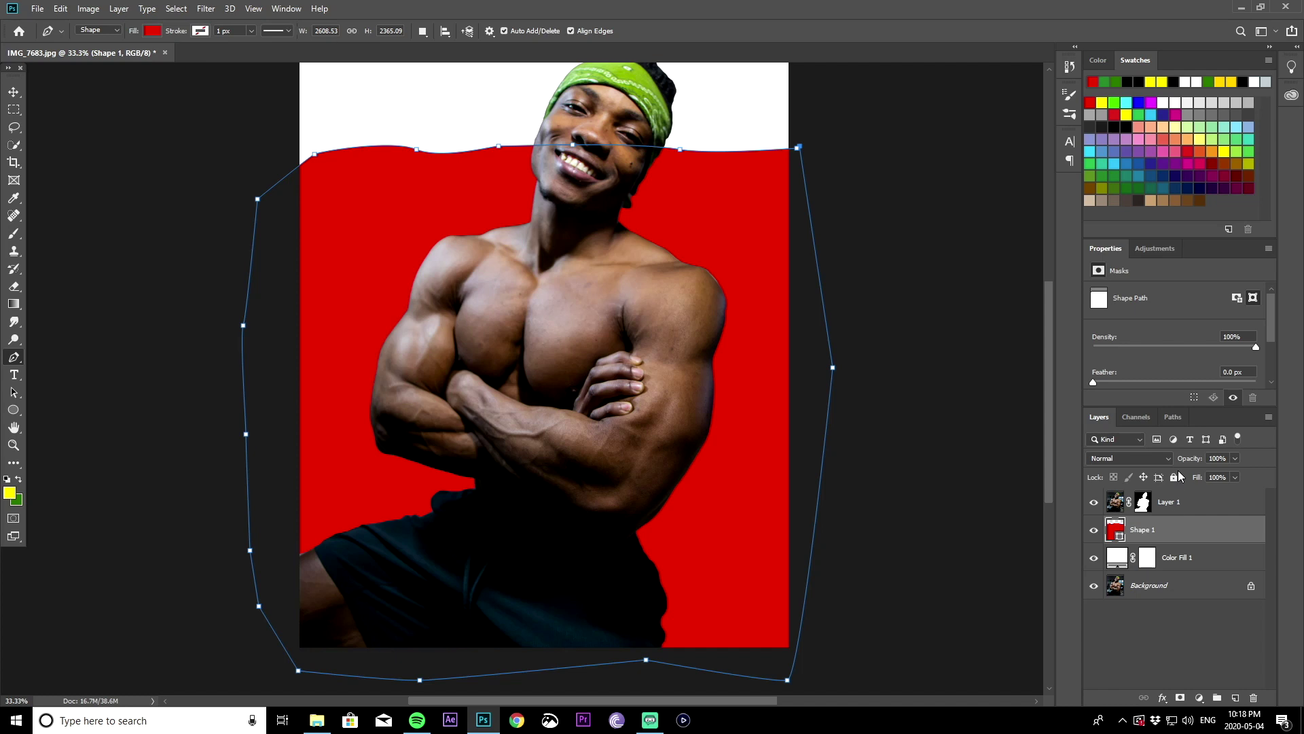
# - Convert Layer 1, Shape 1 and Color Fill 1 together into a single smart object
pyautogui.click(1188, 503)
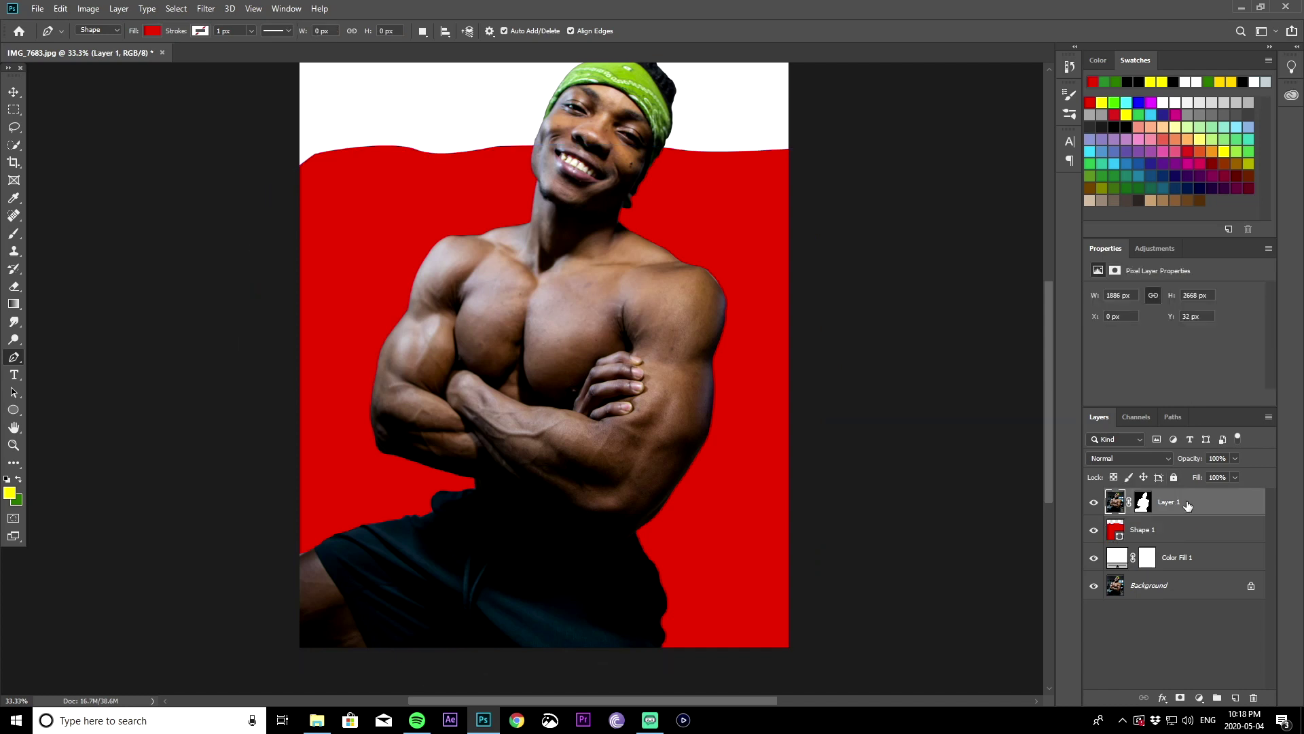
pyautogui.keyDown('ctrl'); pyautogui.click(1187, 537); pyautogui.keyUp('ctrl')
pyautogui.keyDown('ctrl'); pyautogui.click(1194, 559); pyautogui.keyUp('ctrl')
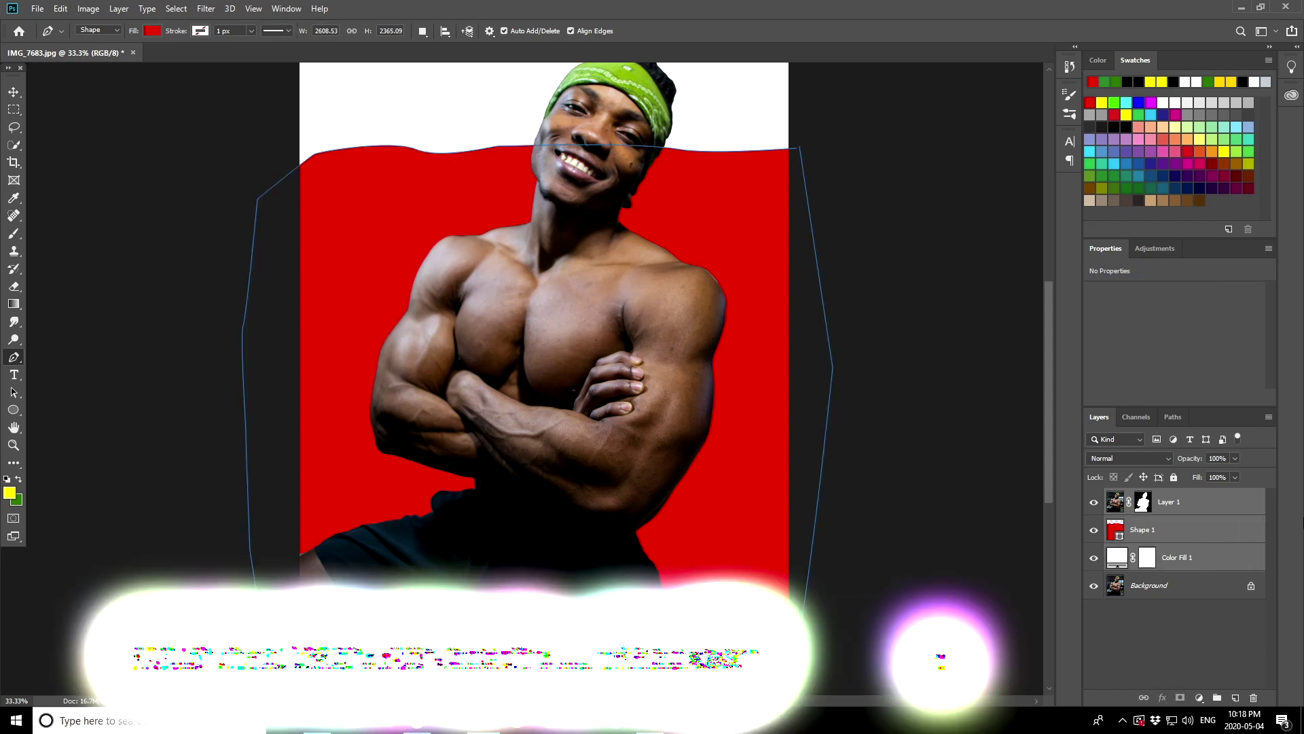
pyautogui.rightClick(1178, 520)
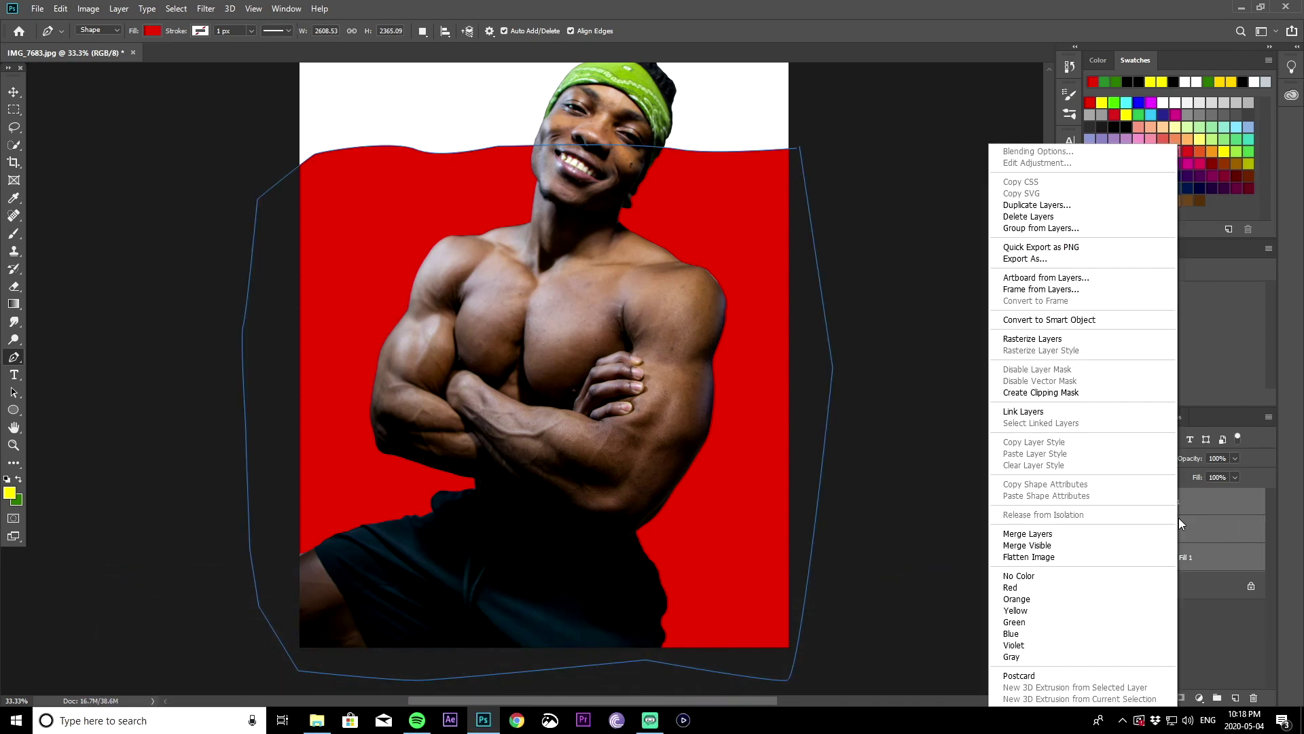
pyautogui.click(1087, 321)
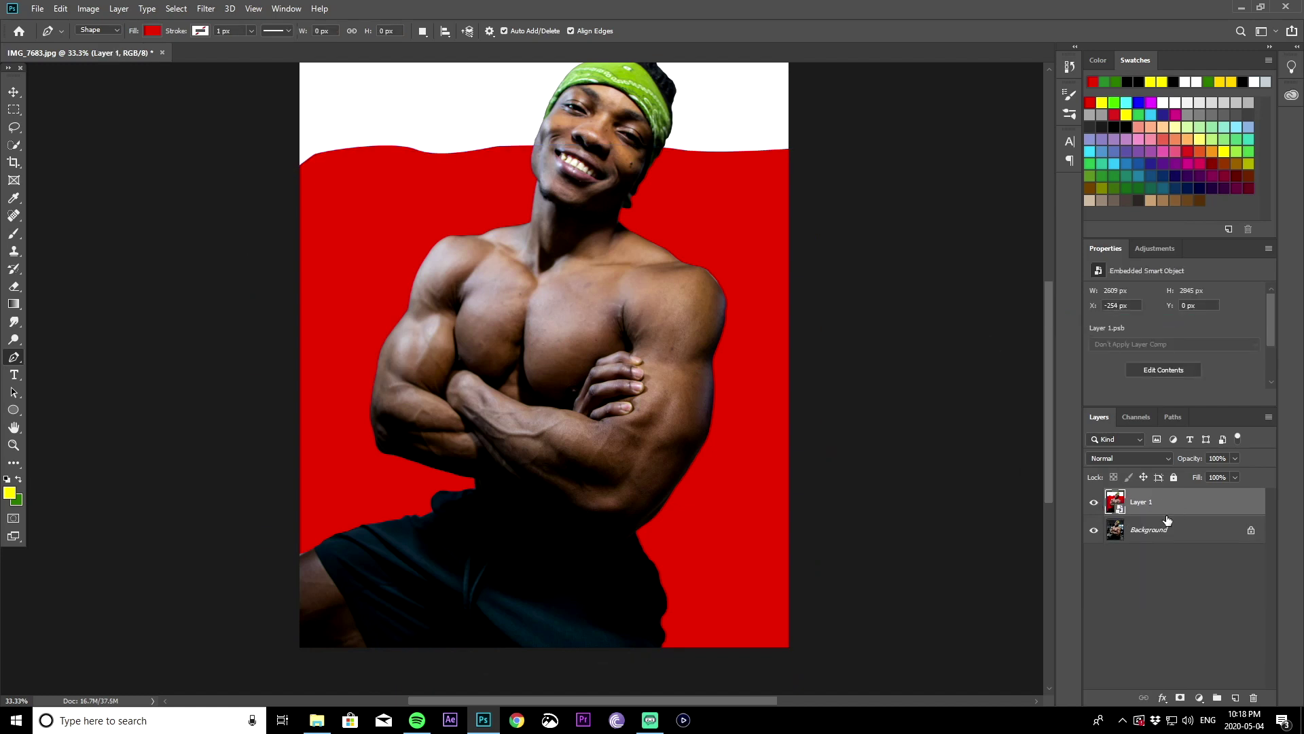
# - Duplicate the smart object twice, hide both copies, and rename the original layer Cartoon
pyautogui.hotkey('ctrl', 'j')
pyautogui.hotkey('ctrl', 'j')
pyautogui.click(1095, 506)
pyautogui.click(1093, 531)
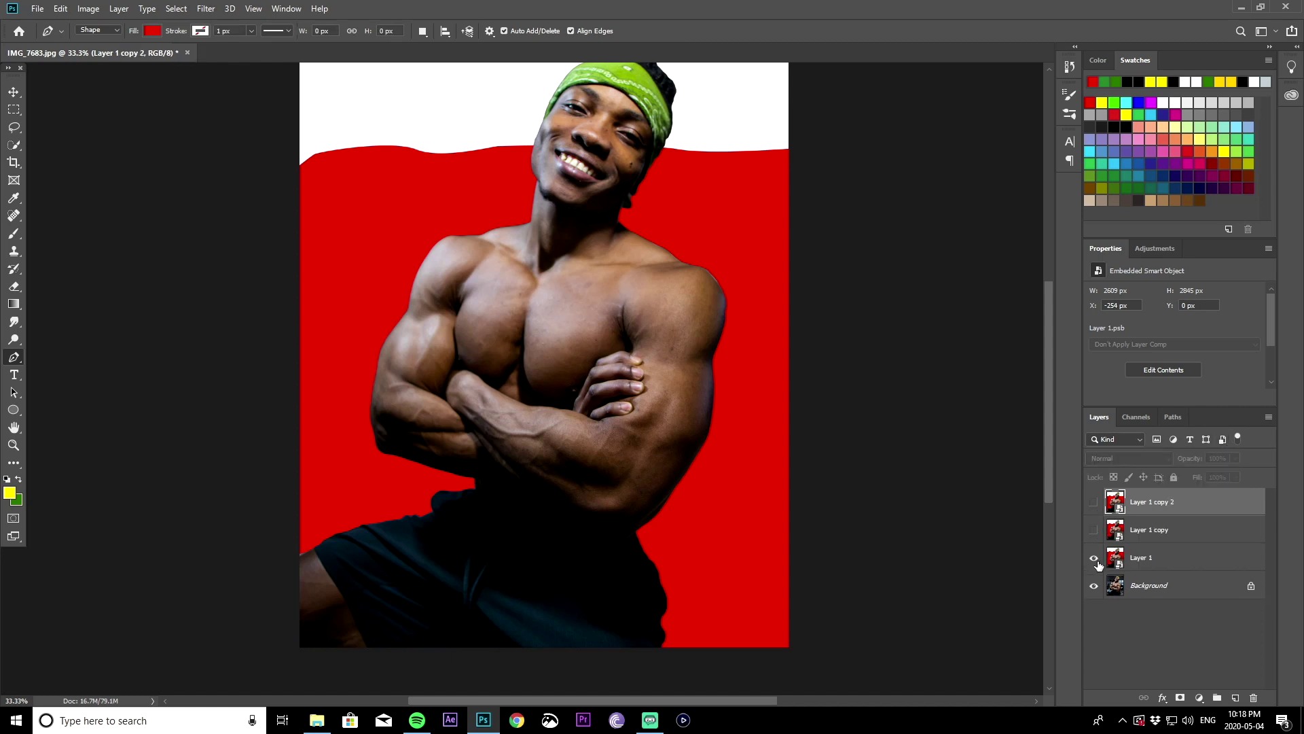
pyautogui.click(1174, 556)
pyautogui.doubleClick(1141, 557)
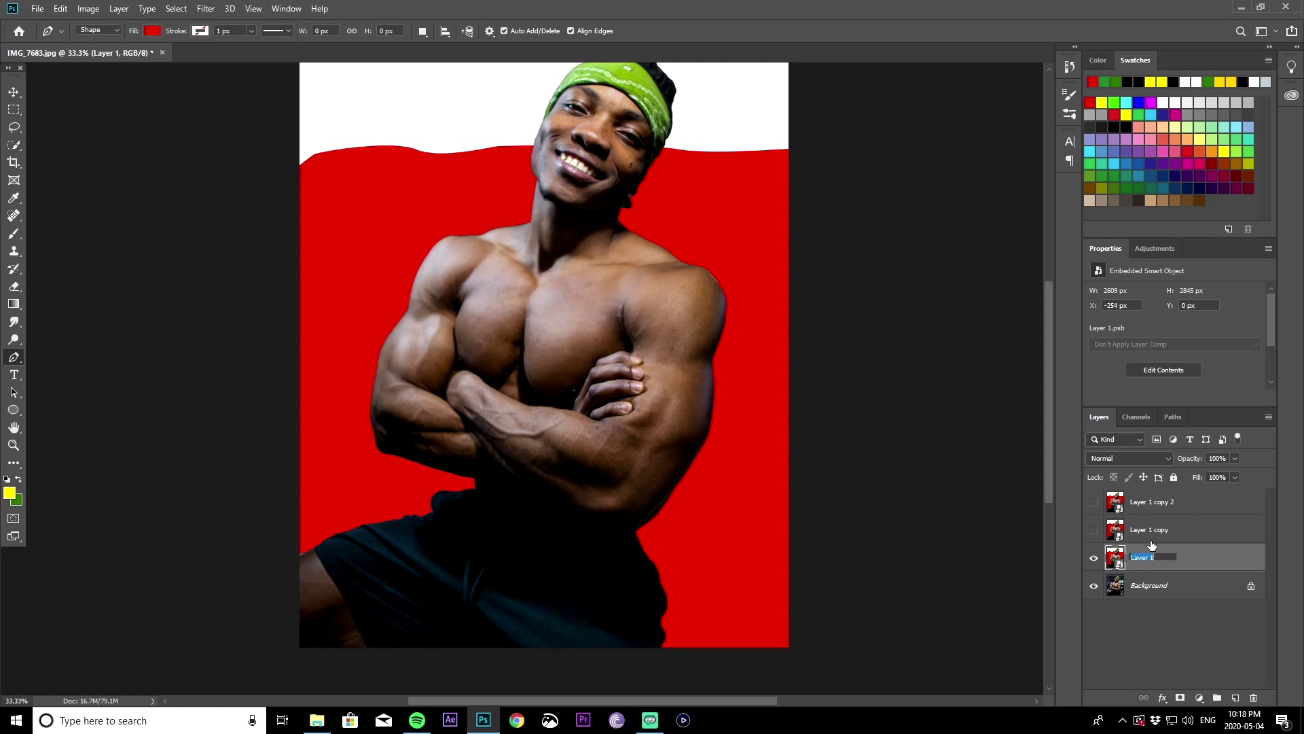
pyautogui.write('Cartoon')
# - Rename the copies Lines and Effect, then select the Cartoon layer
pyautogui.doubleClick(1158, 529)
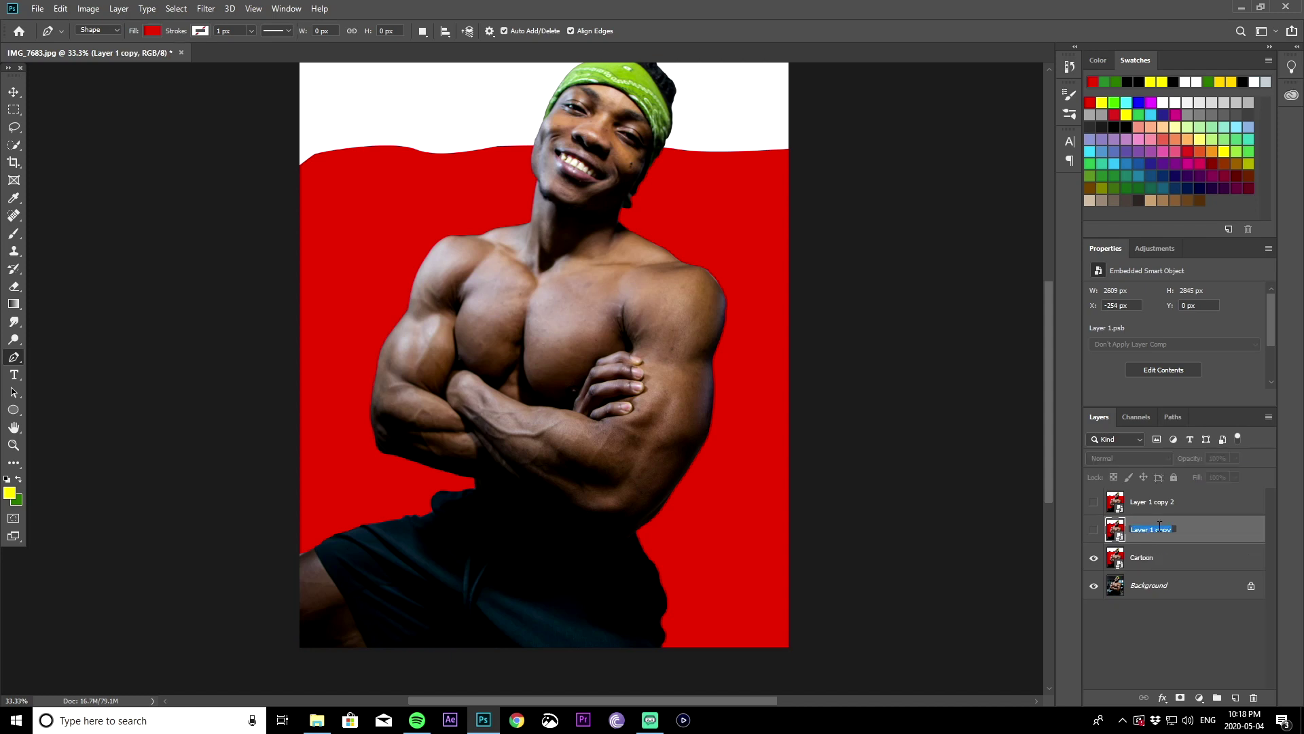
pyautogui.write('Lines')
pyautogui.click(1135, 501)
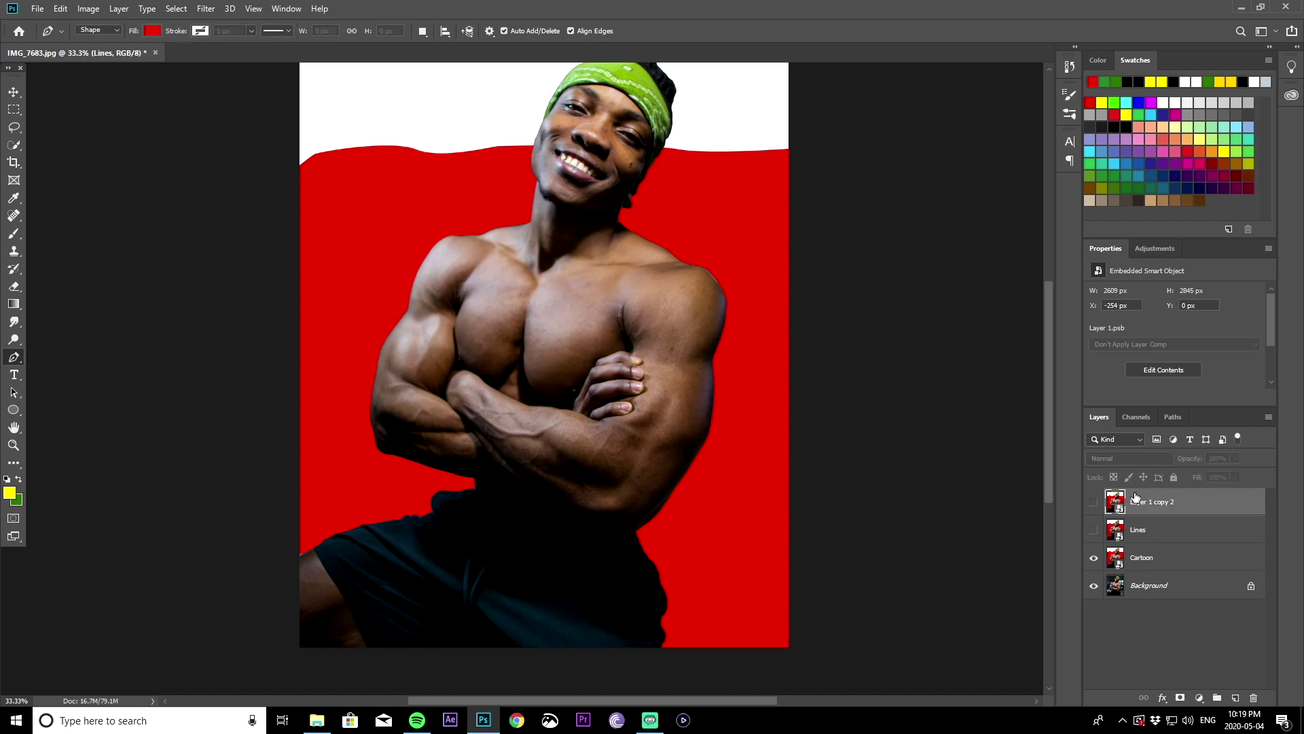
pyautogui.press('h')
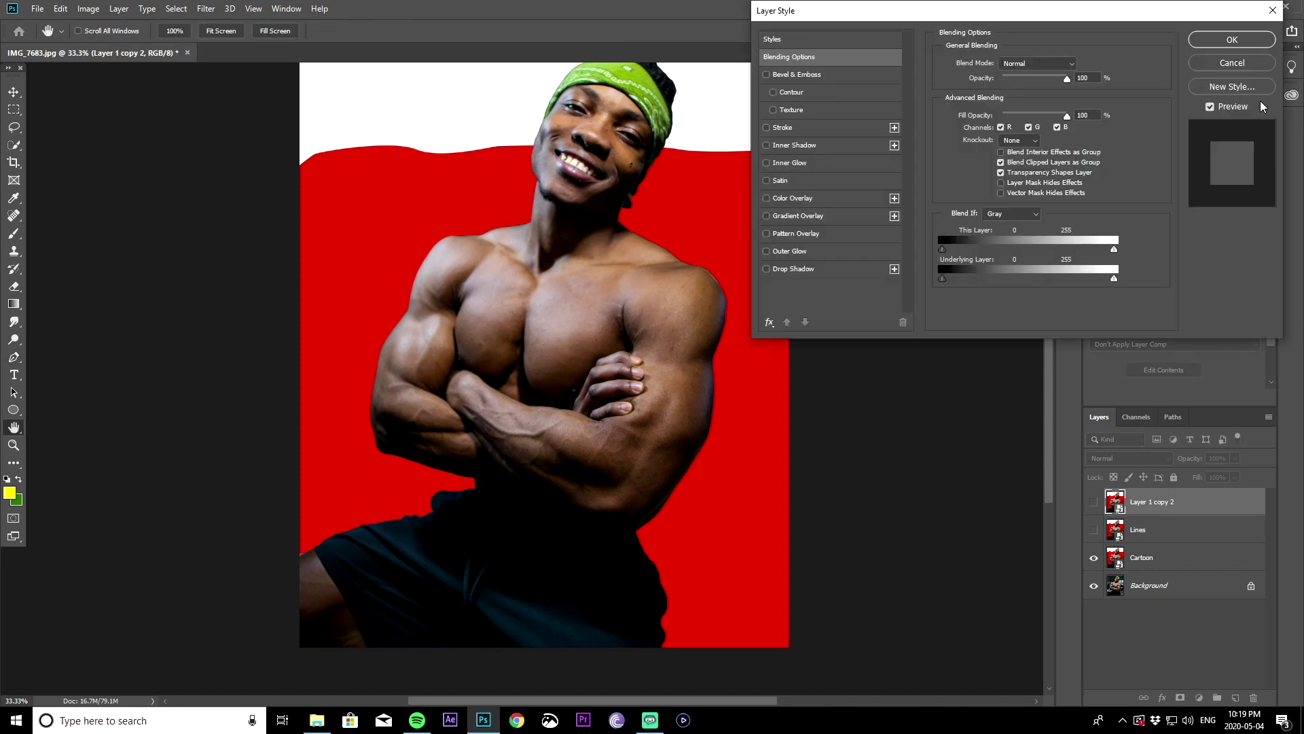
pyautogui.click(1232, 62)
pyautogui.press('p')
pyautogui.doubleClick(1154, 503)
pyautogui.write('Effect')
pyautogui.press('Return')
pyautogui.click(1160, 549)
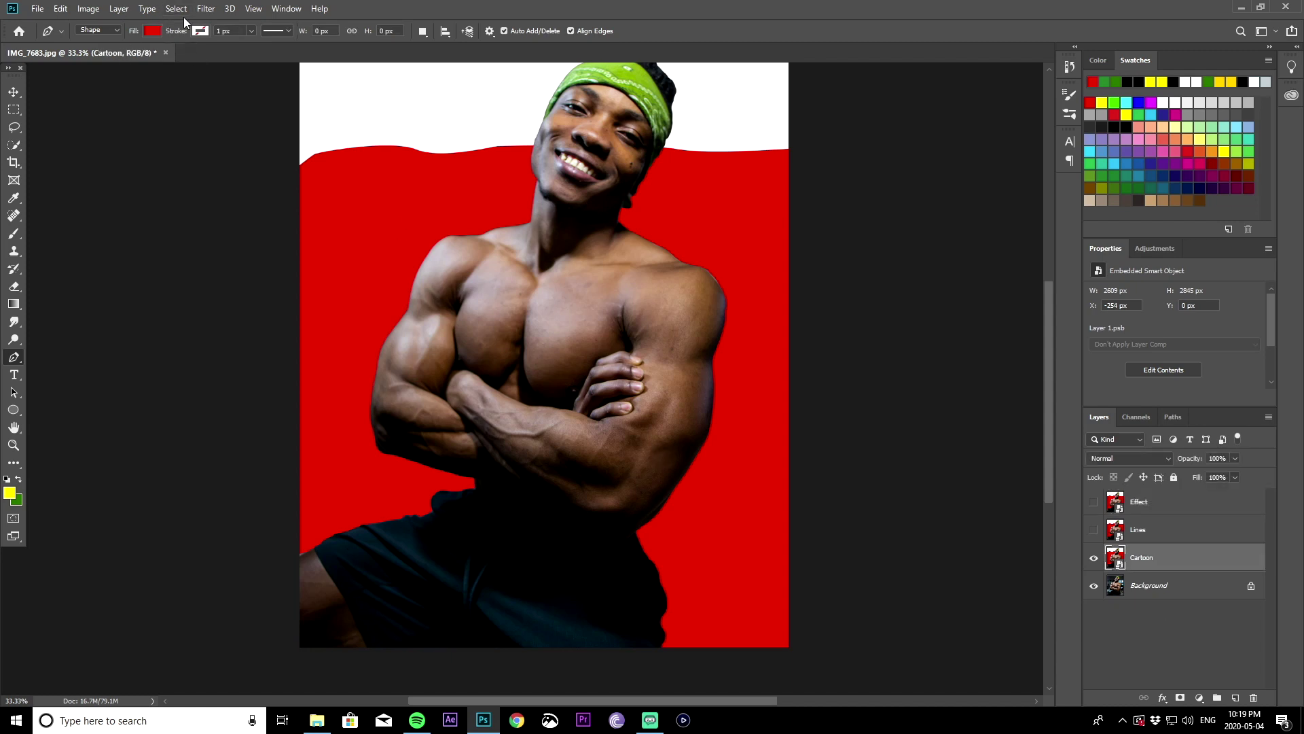
pyautogui.click(205, 9)
# - Apply Filter Gallery Poster Edges with Edge Thickness 0, Edge Intensity 0 and Posterization 2
pyautogui.click(319, 65)
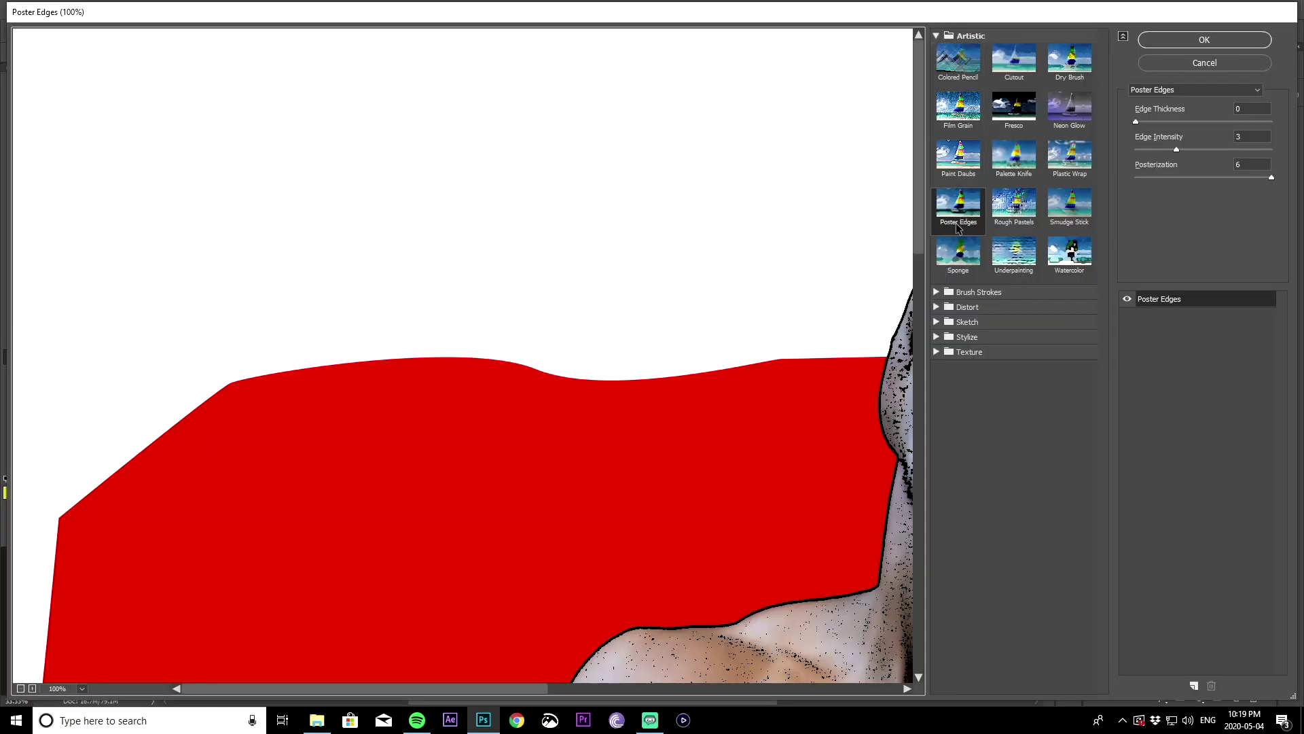
pyautogui.moveTo(447, 688); pyautogui.dragTo(678, 696)
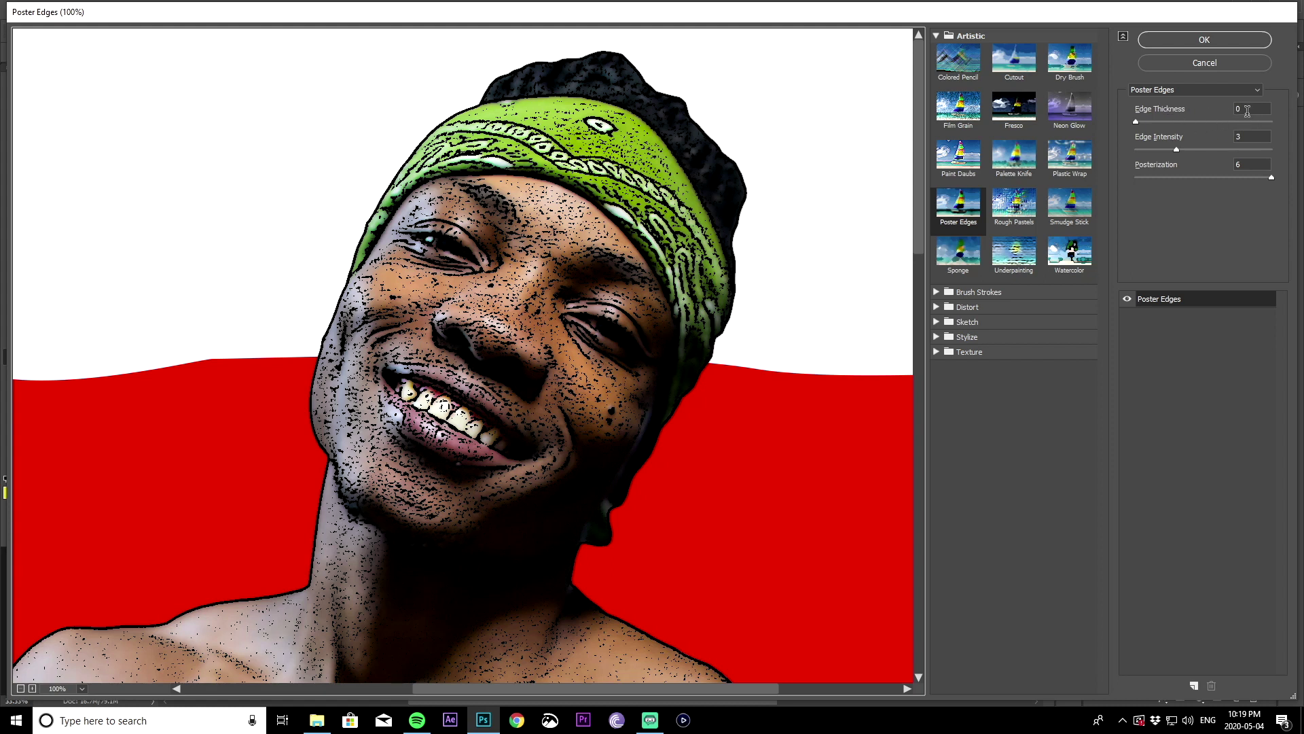
pyautogui.click(1255, 133)
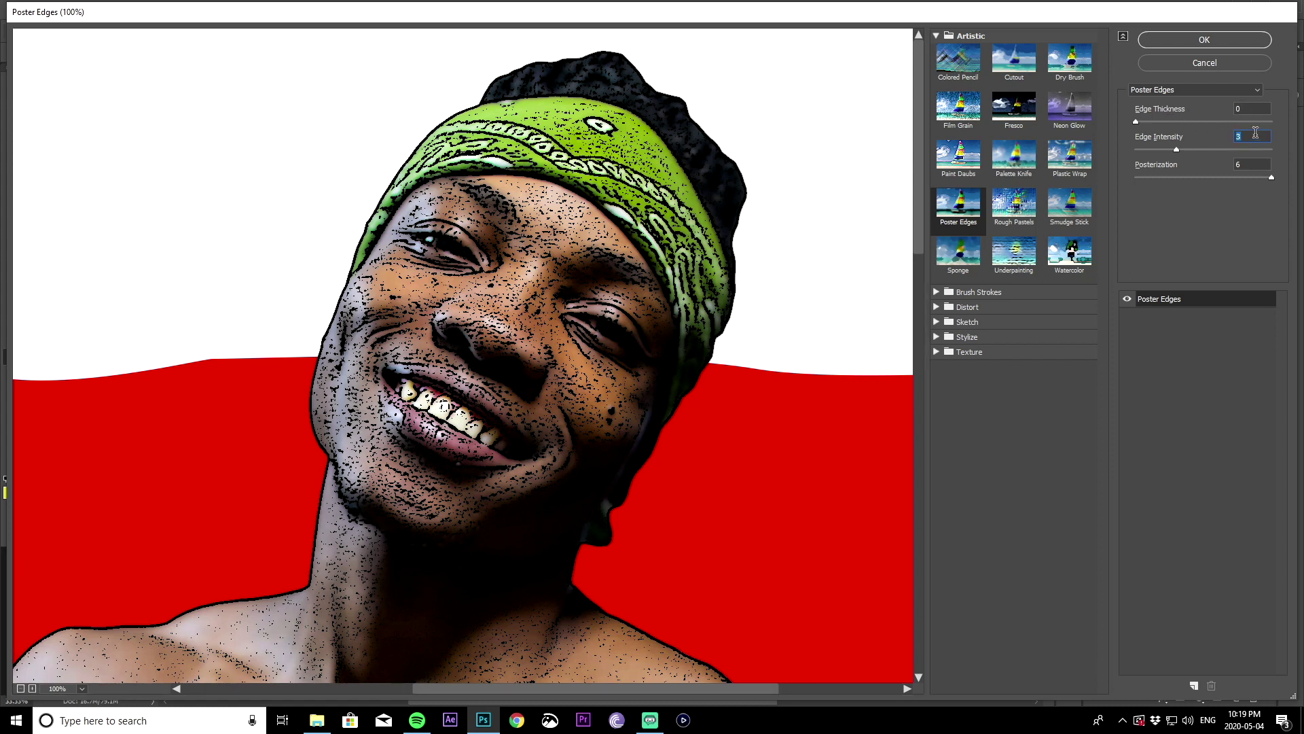
pyautogui.write('0')
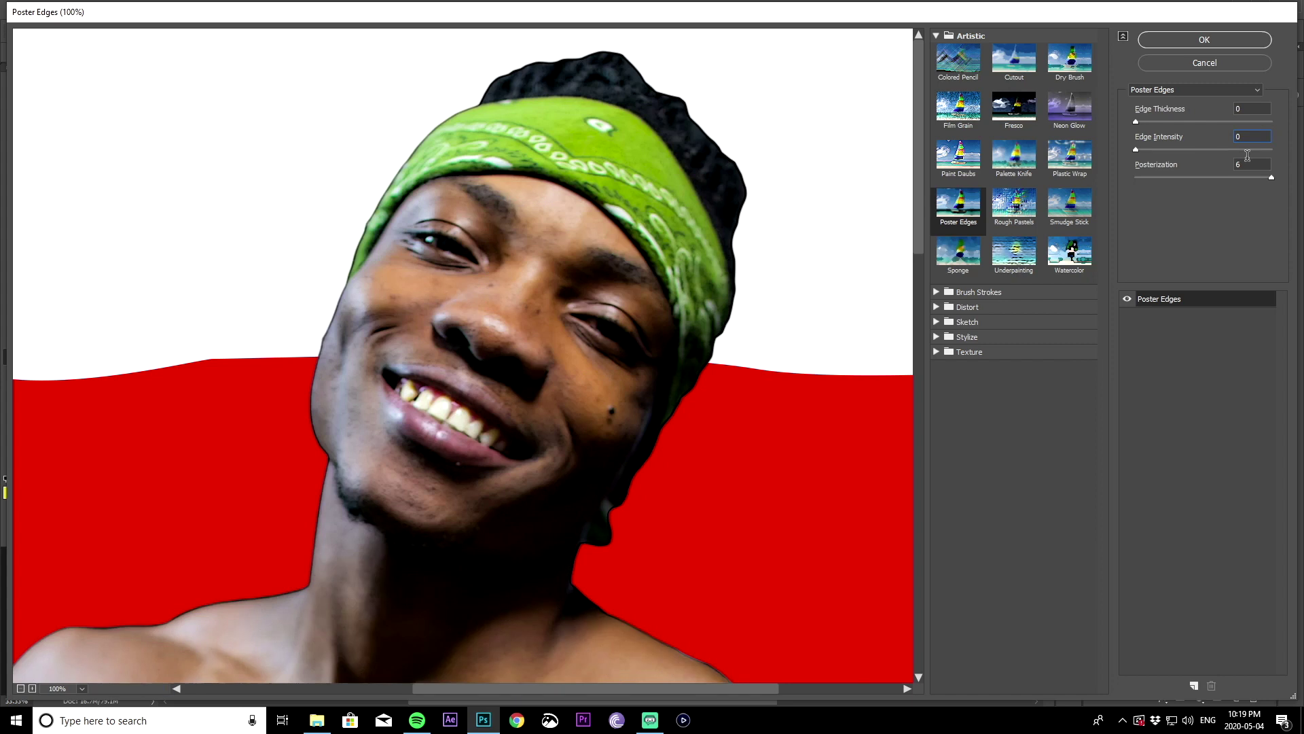
pyautogui.write('2')
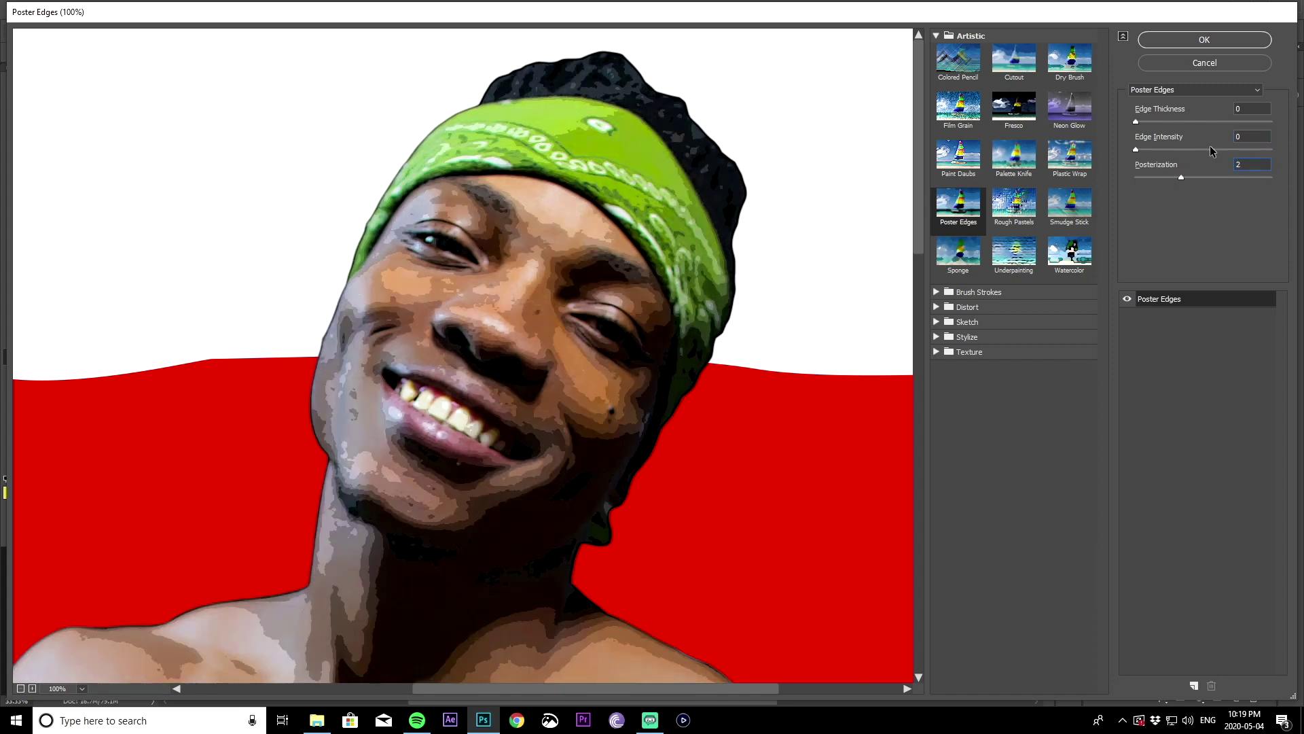
pyautogui.click(1201, 42)
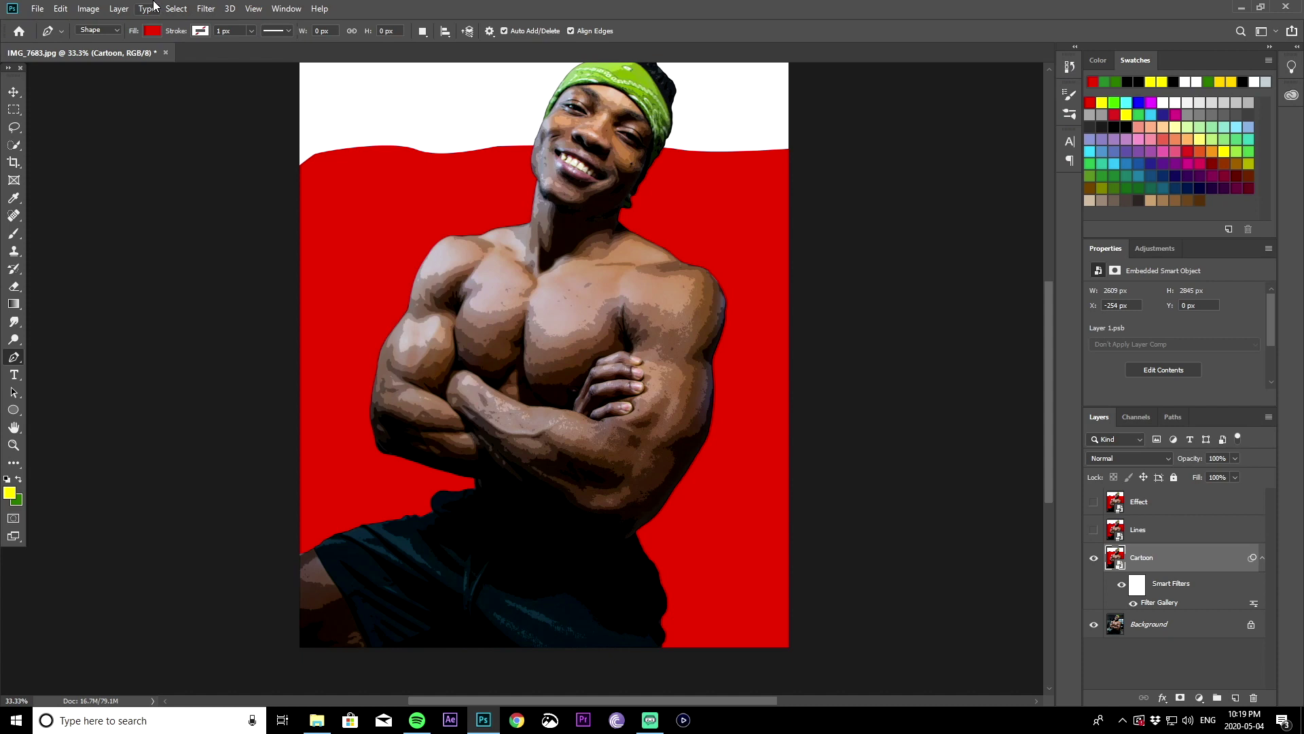
# - Apply Unsharp Mask to the Cartoon layer at 90% amount, 5.0 px radius, 10-level threshold
pyautogui.click(206, 8)
pyautogui.moveTo(264, 177)
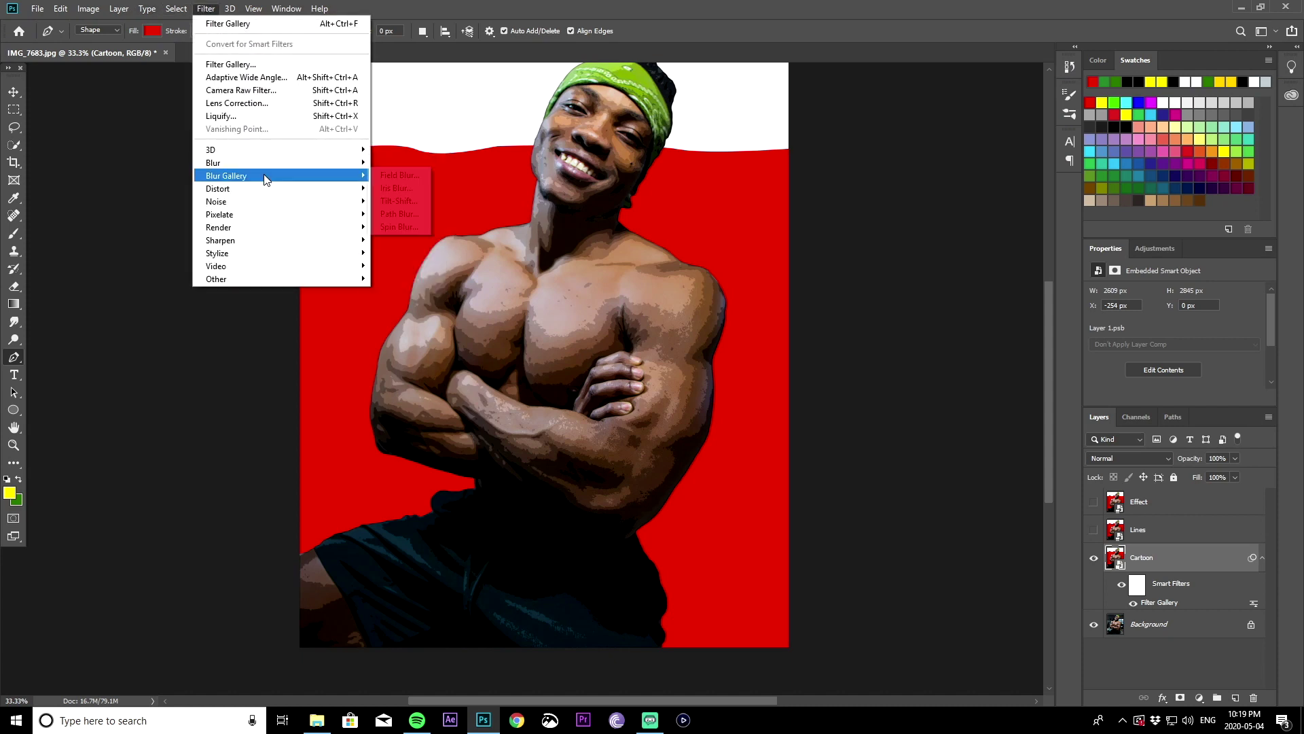
pyautogui.moveTo(281, 239)
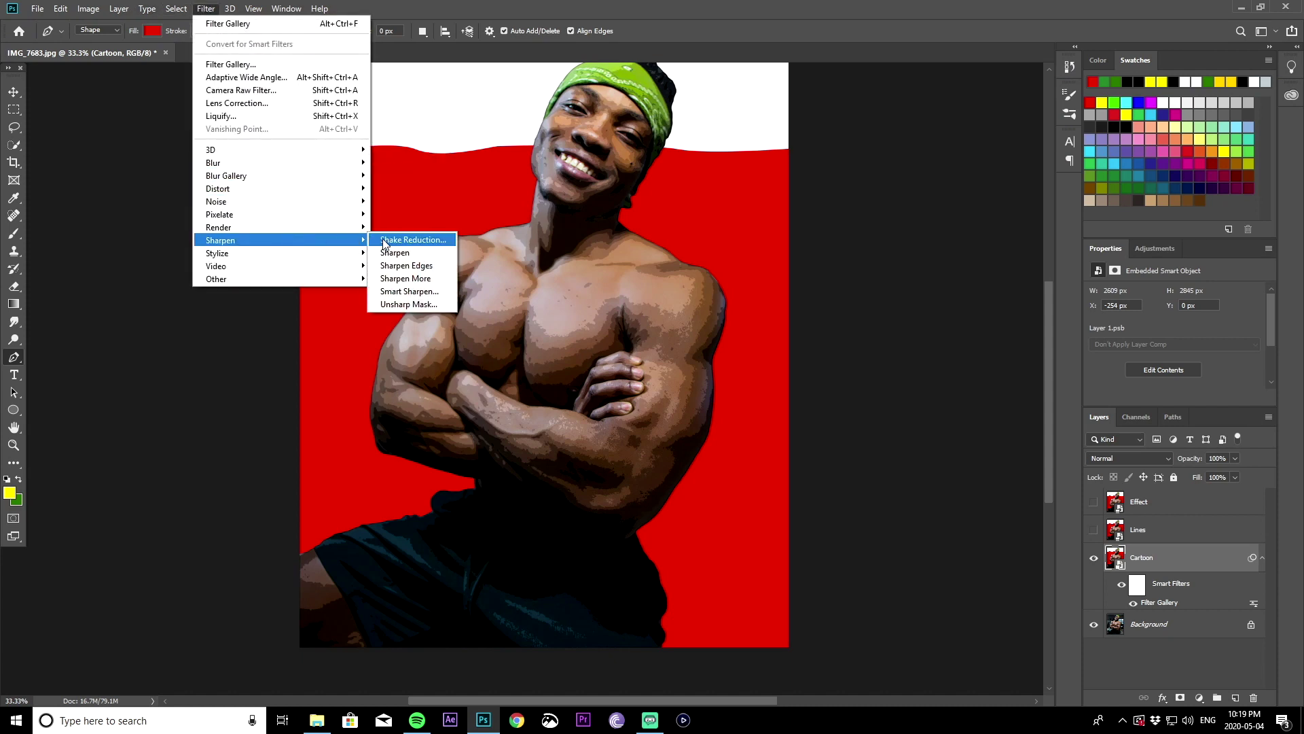
pyautogui.click(424, 305)
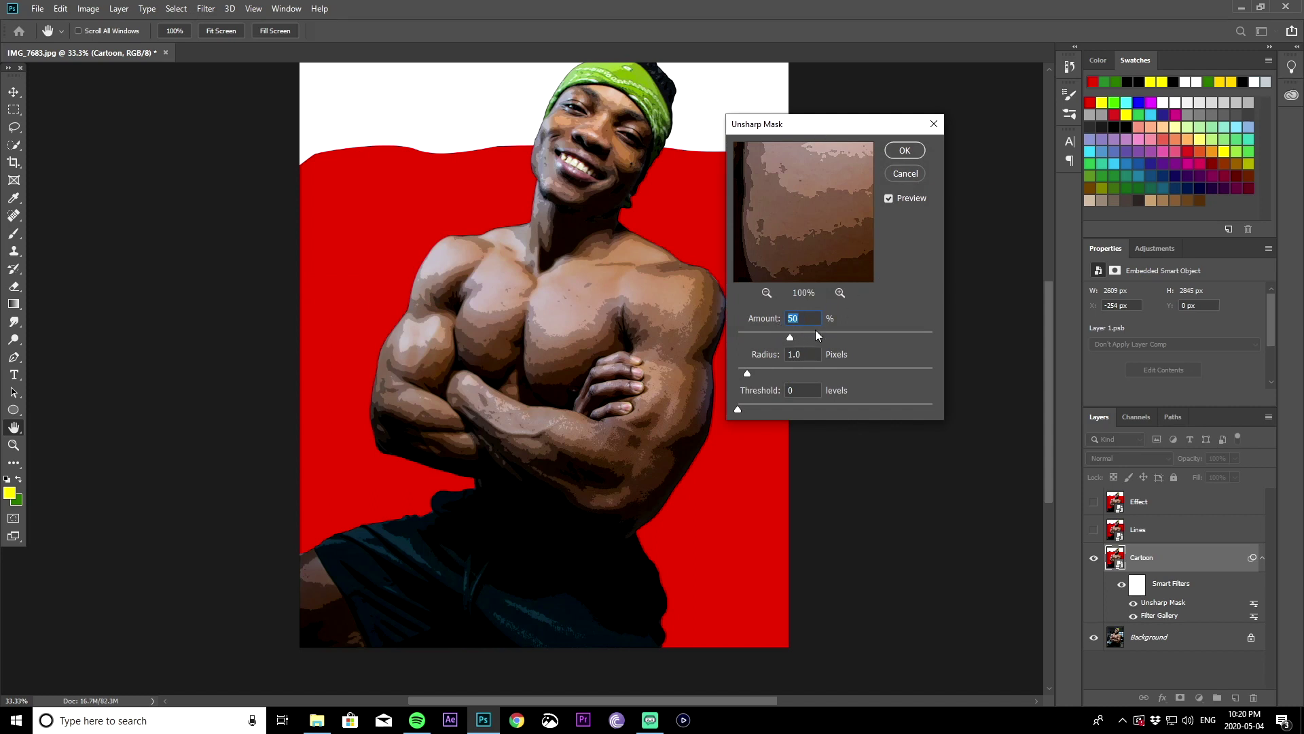
pyautogui.write('90')
pyautogui.write('5')
pyautogui.click(798, 390)
pyautogui.press('Return')
pyautogui.press('p')
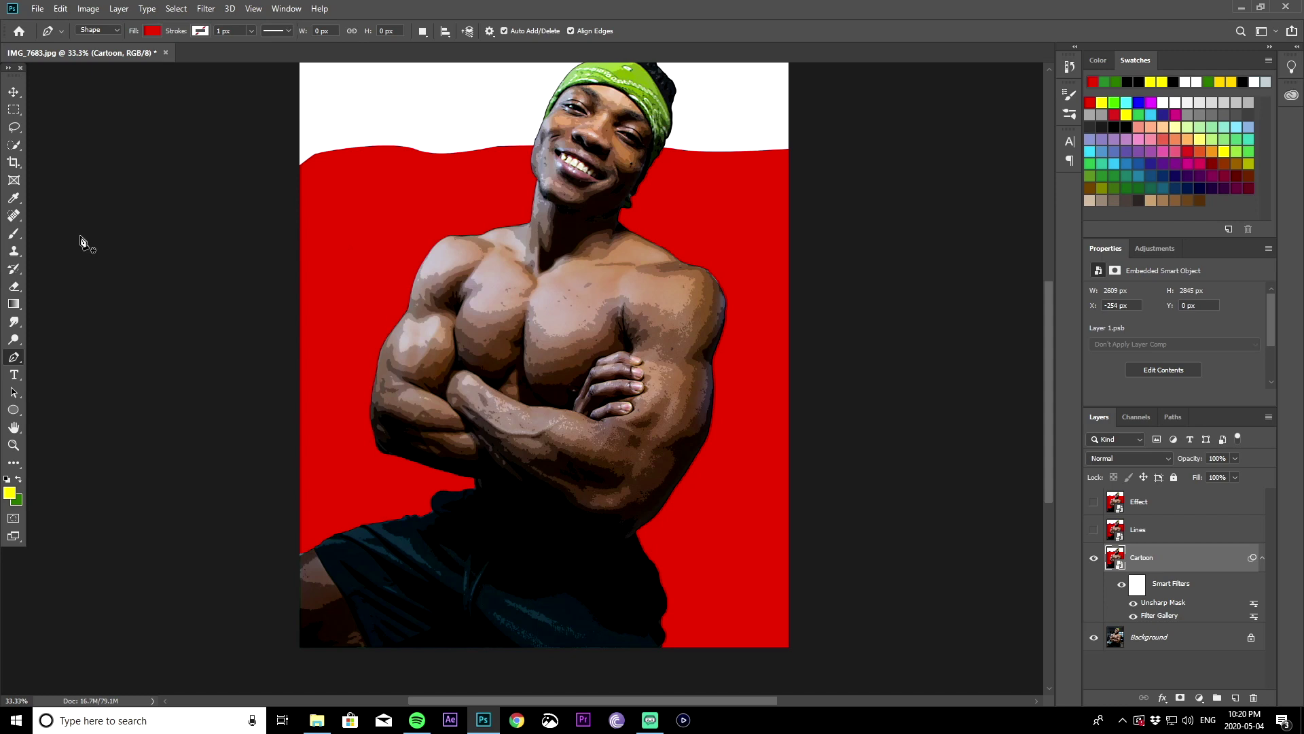
pyautogui.click(206, 8)
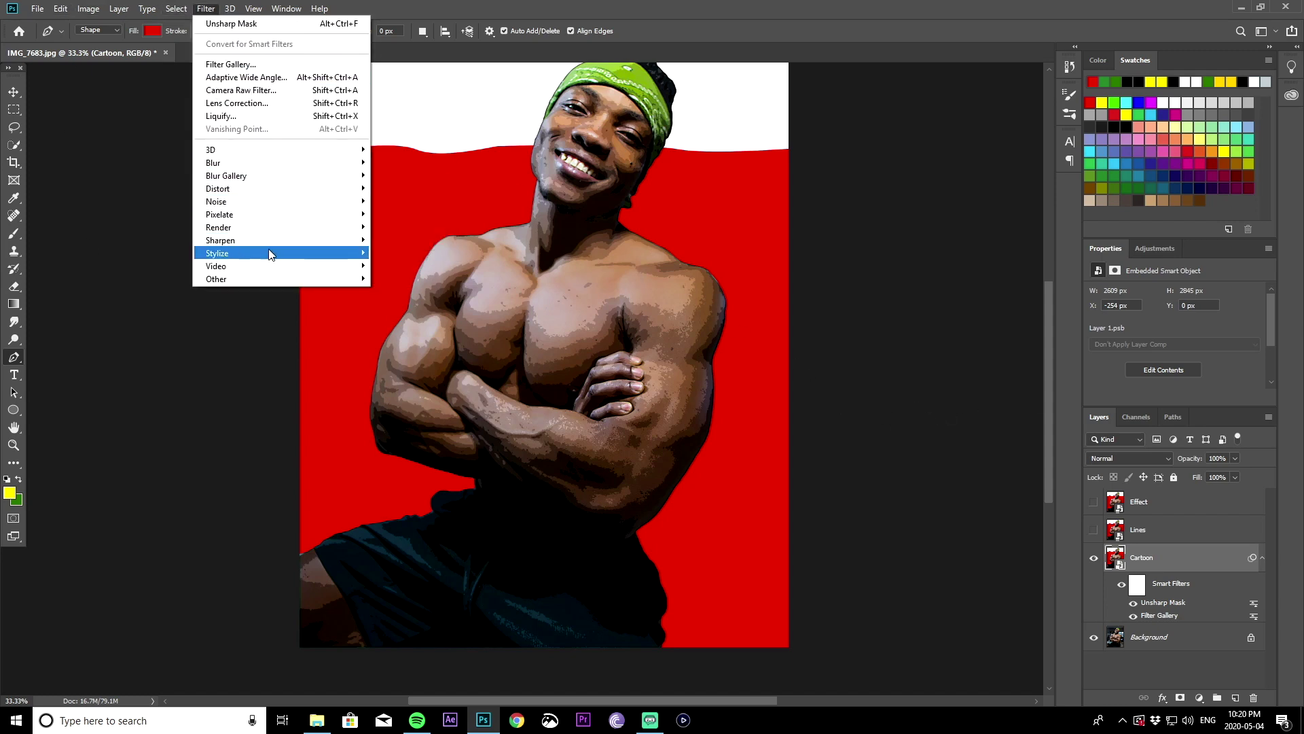
# - Start an Oil Paint filter on Cartoon with Stylization 4 and Scale 0.1
pyautogui.moveTo(288, 253)
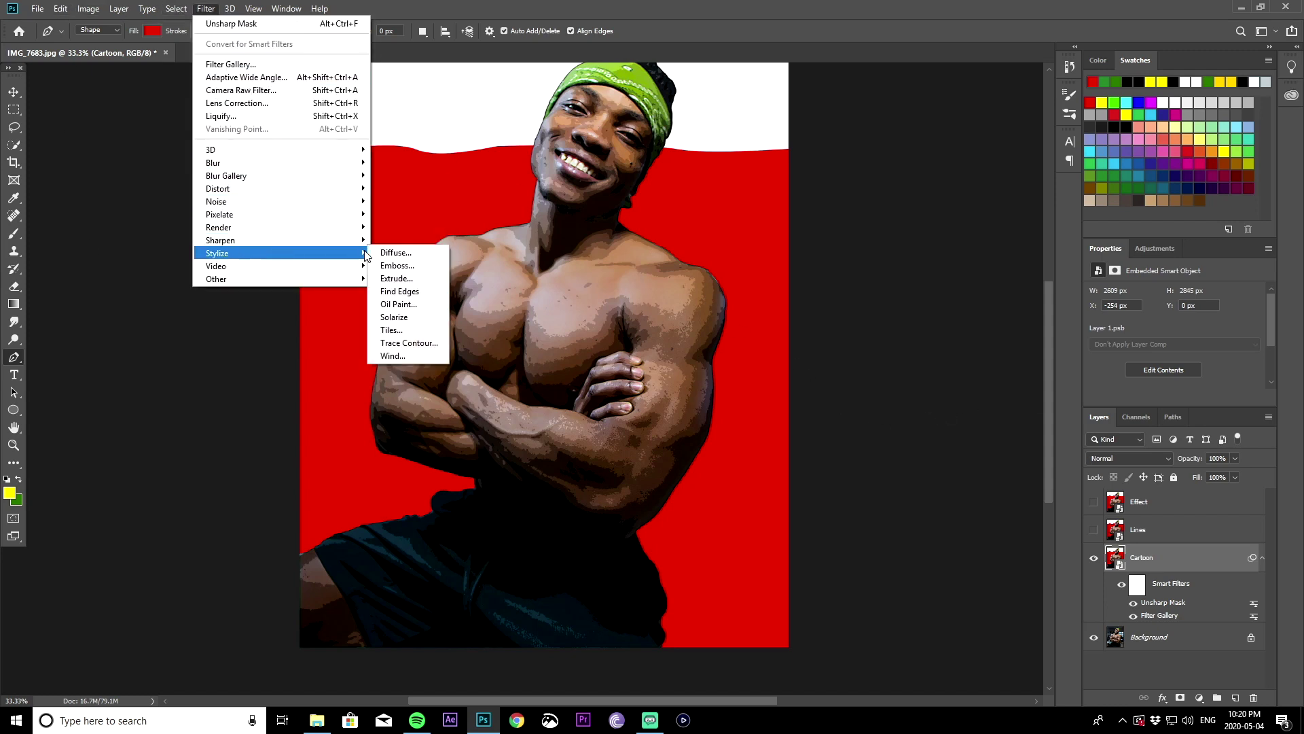
pyautogui.click(400, 303)
pyautogui.moveTo(659, 68); pyautogui.dragTo(842, 74)
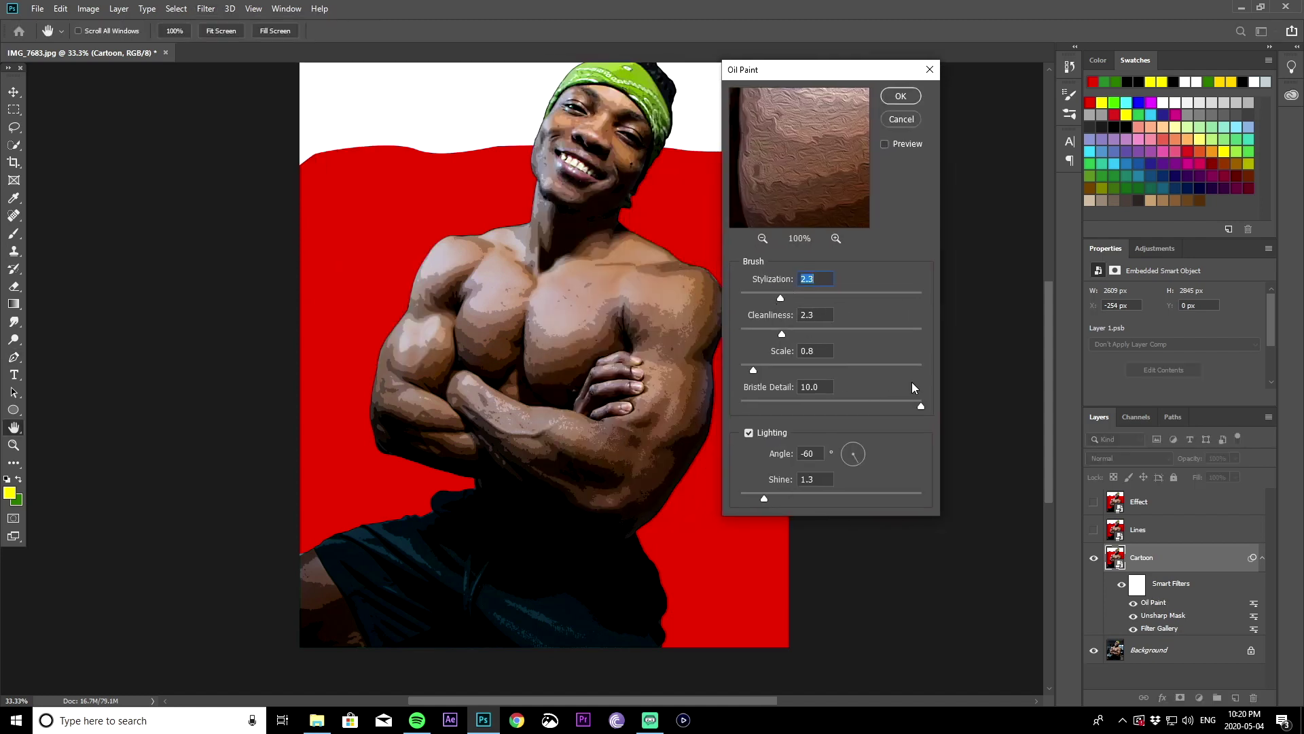
pyautogui.write('4')
pyautogui.press('Tab')
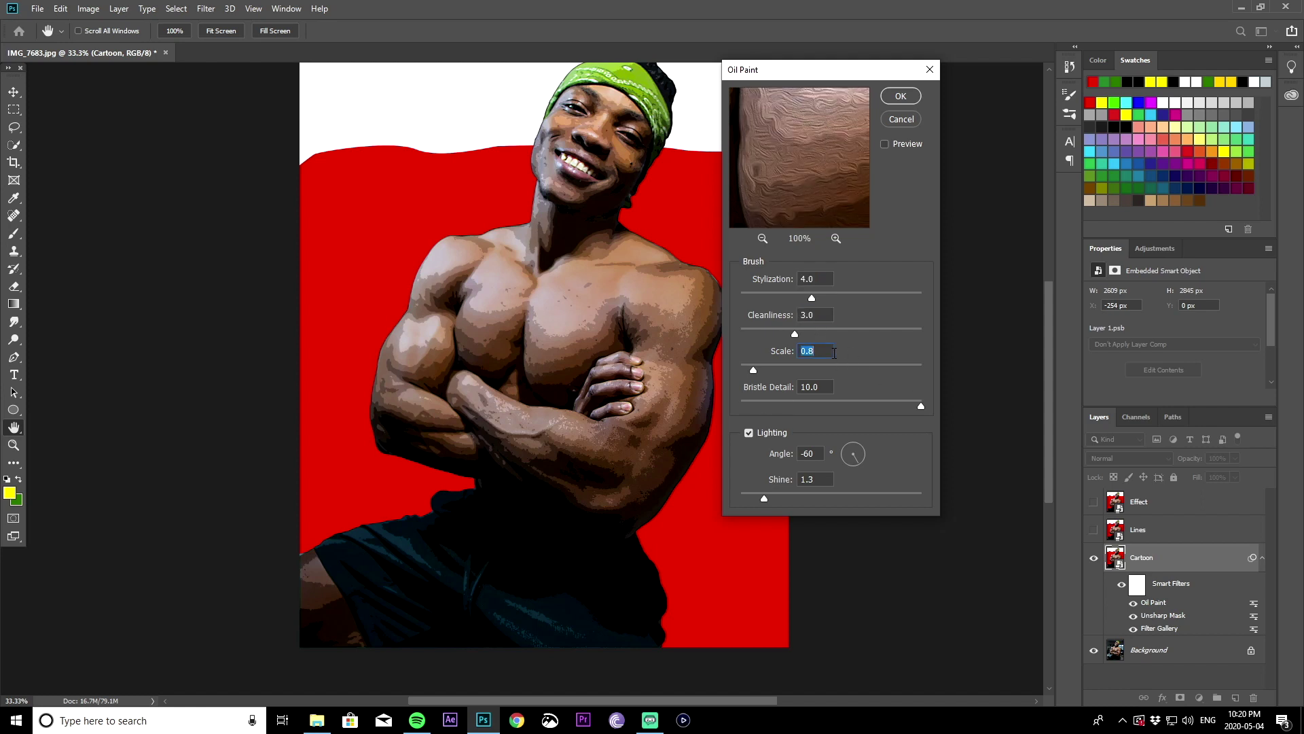
pyautogui.write('0.1')
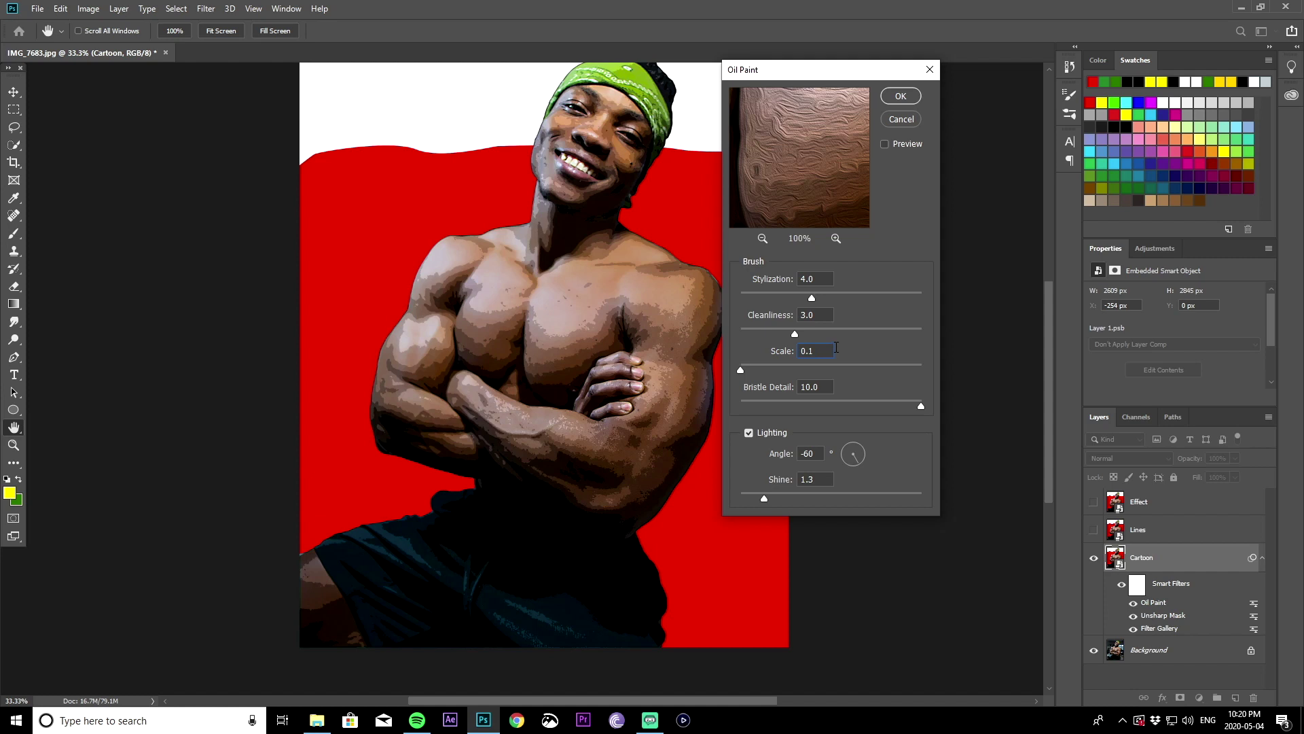
# - Set Bristle Detail and Shine to 0 and apply the Oil Paint filter
pyautogui.click(814, 388)
pyautogui.write('0')
pyautogui.press('Tab')
pyautogui.write('0')
pyautogui.press('Tab')
pyautogui.write('0')
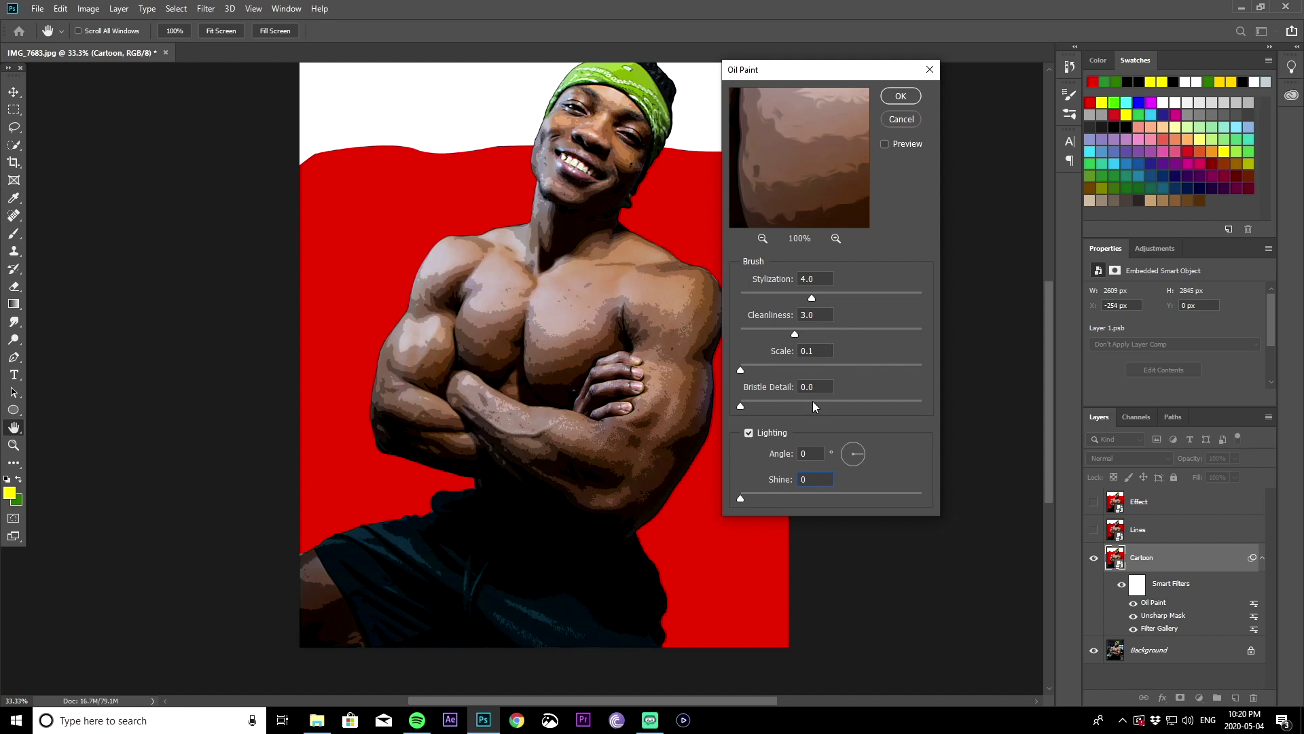
pyautogui.click(900, 97)
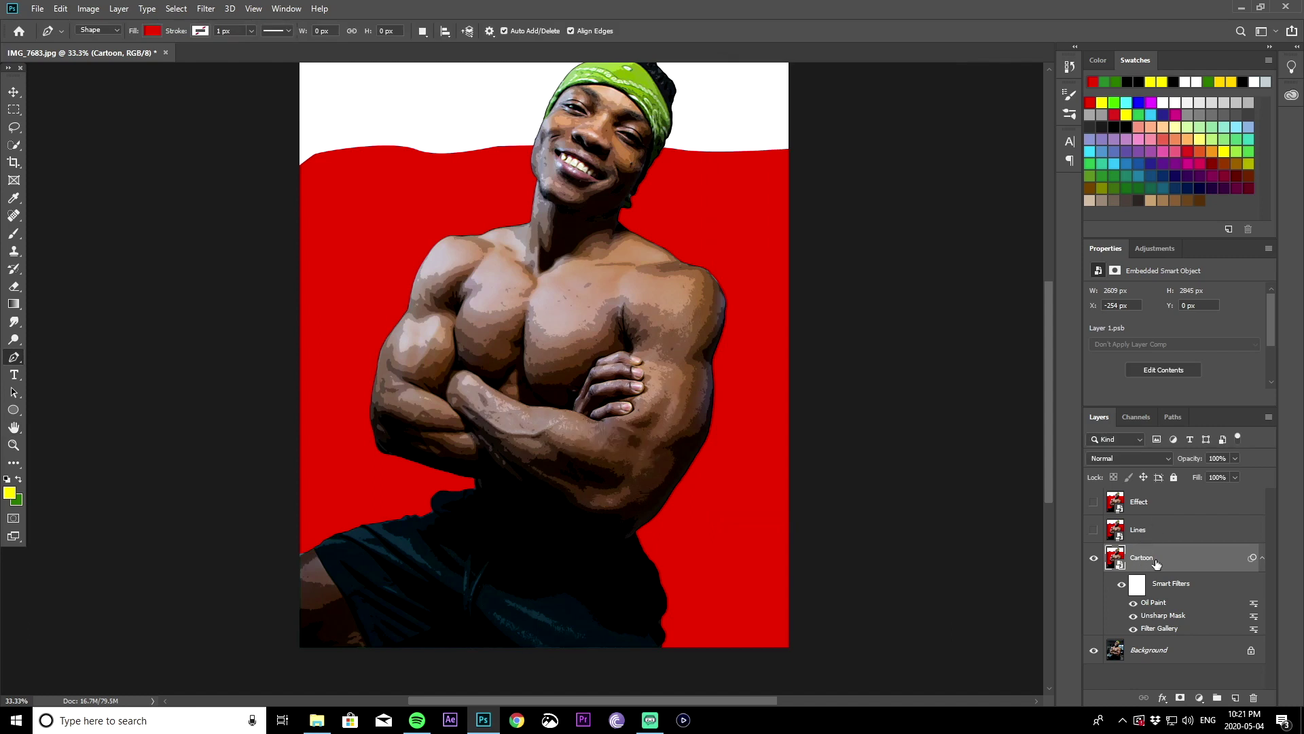
# - Apply a second Unsharp Mask smart filter to Cartoon with Amount 60%
pyautogui.click(206, 8)
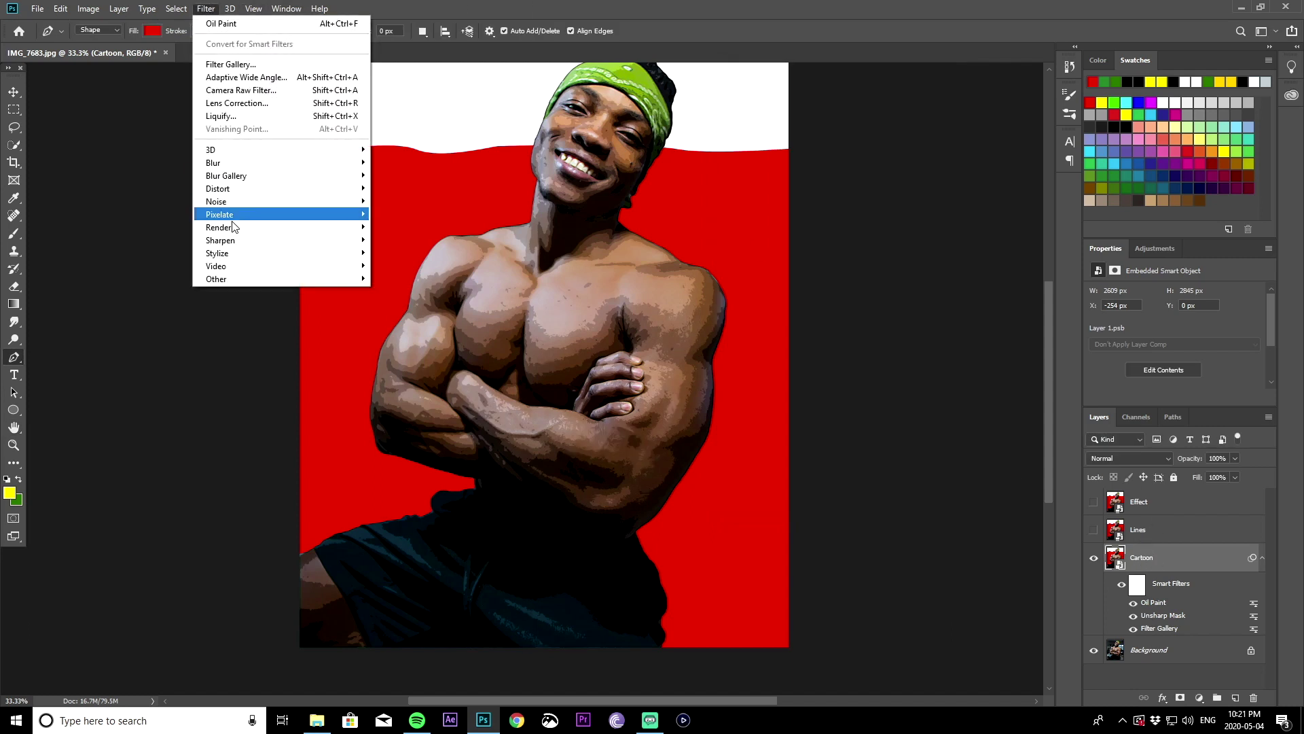
pyautogui.moveTo(243, 251)
pyautogui.click(418, 307)
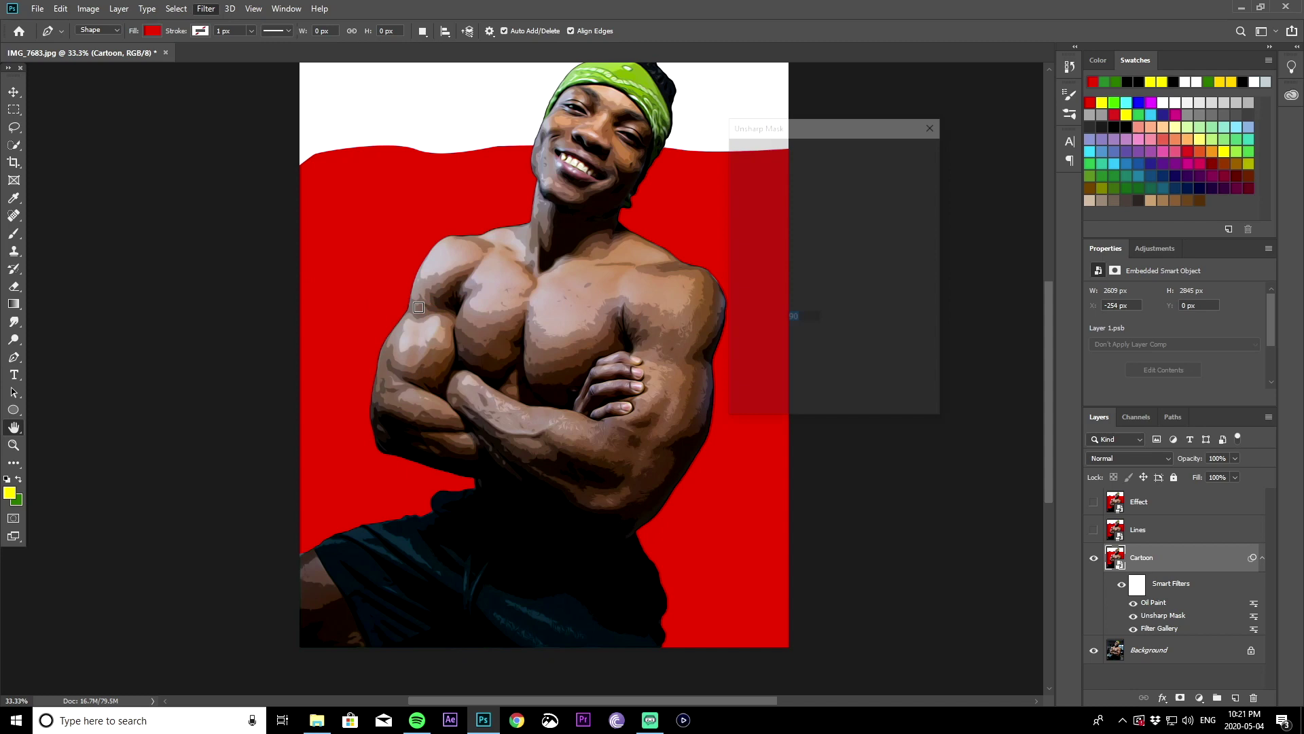
pyautogui.write('60')
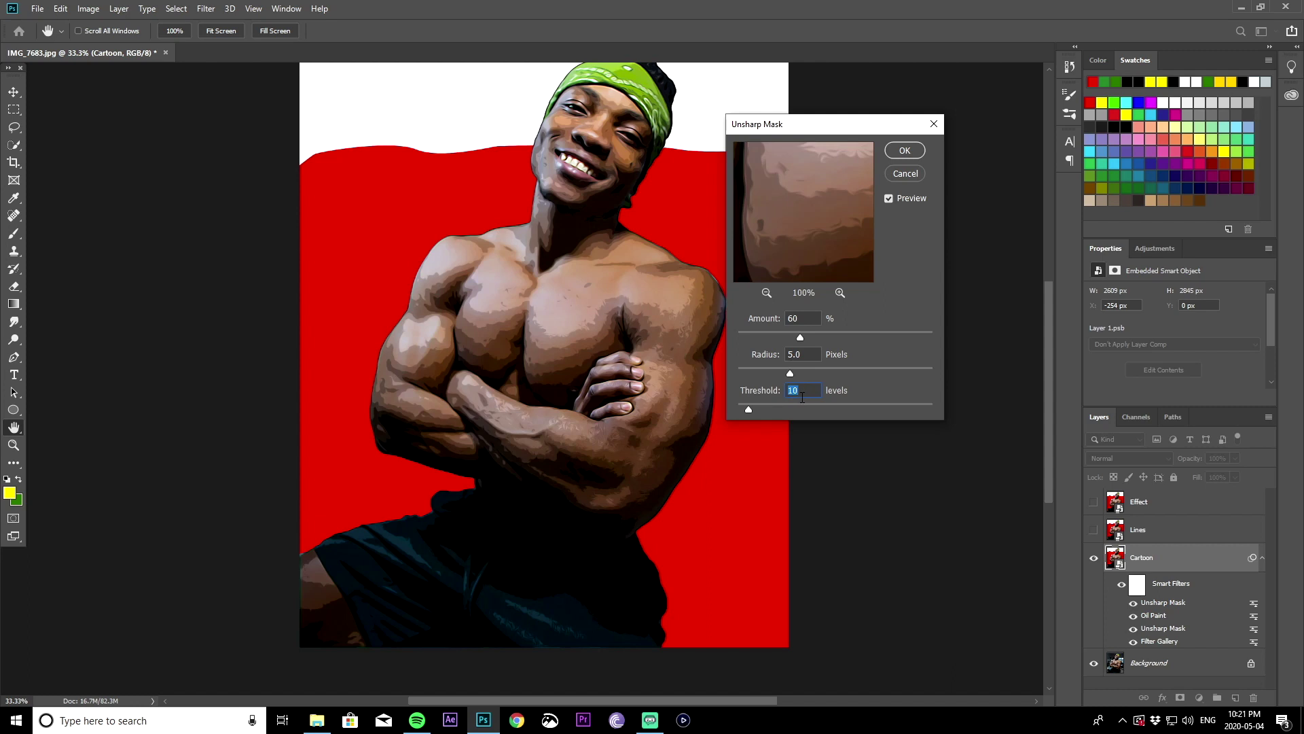
pyautogui.click(905, 150)
pyautogui.press('p')
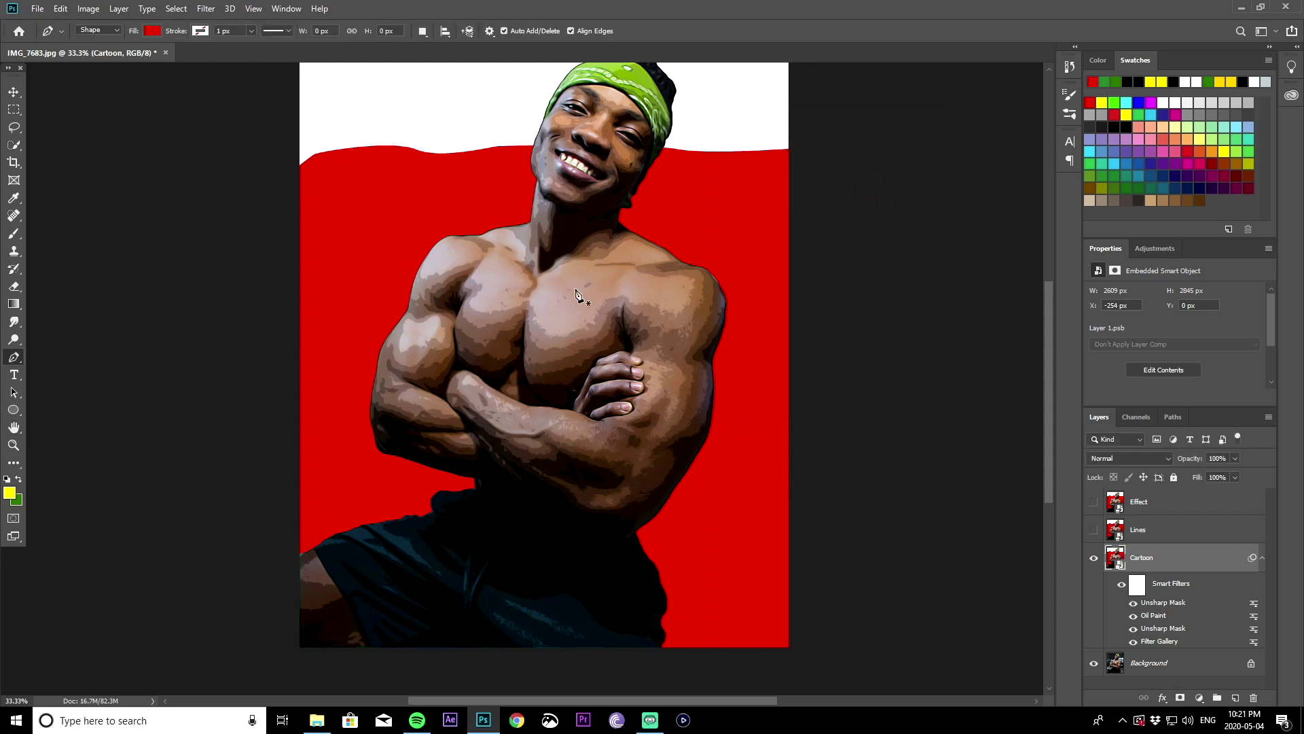
pyautogui.scroll(3, 907, 336)
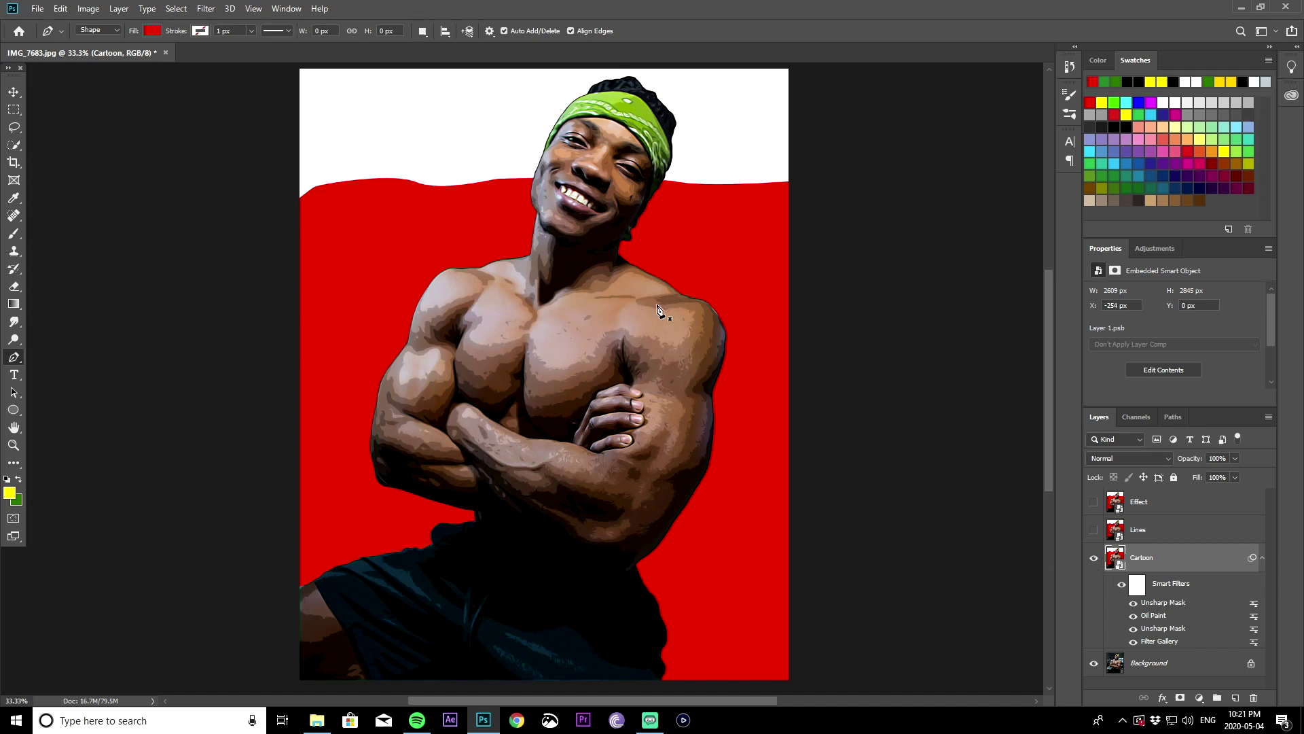
# - Collapse Cartoon's filter list, then make the Lines layer visible and active
pyautogui.click(1262, 561)
pyautogui.click(1093, 529)
pyautogui.click(1164, 531)
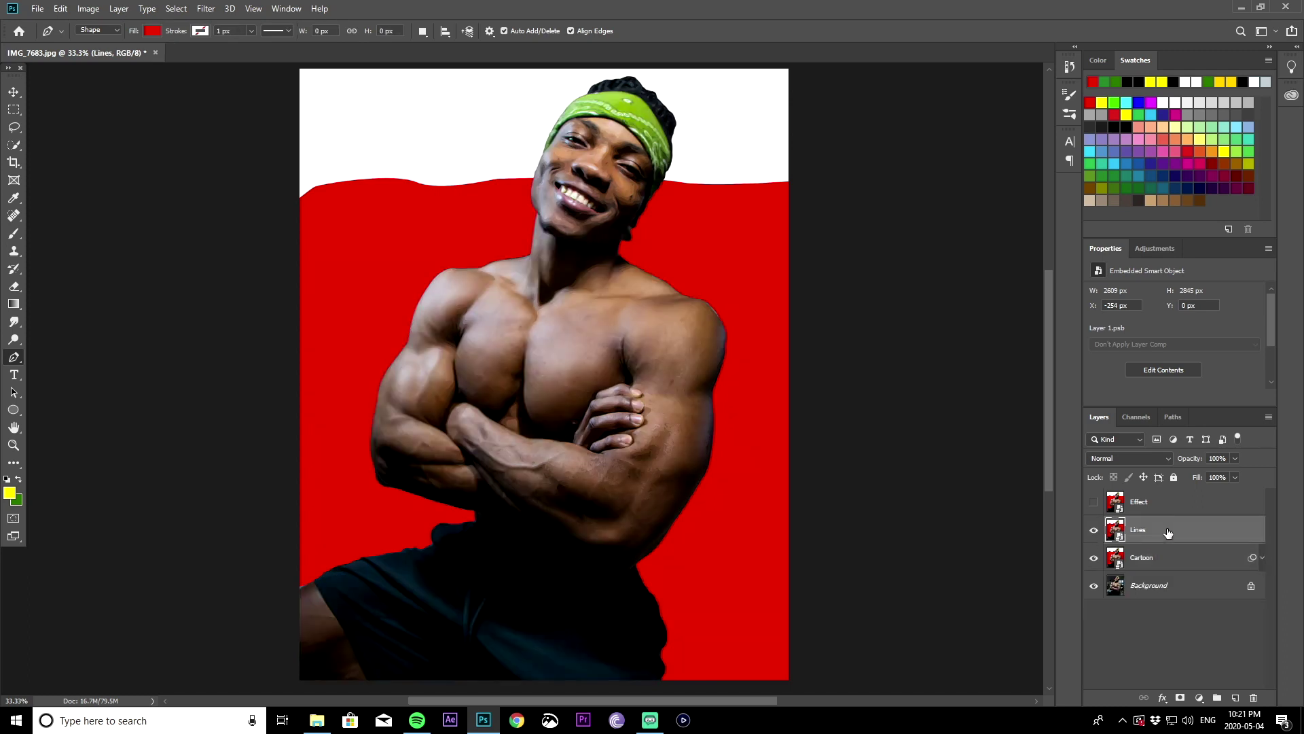
# - Apply Poster Edges to Lines with Edge Intensity 3 and Posterization 6
pyautogui.click(206, 9)
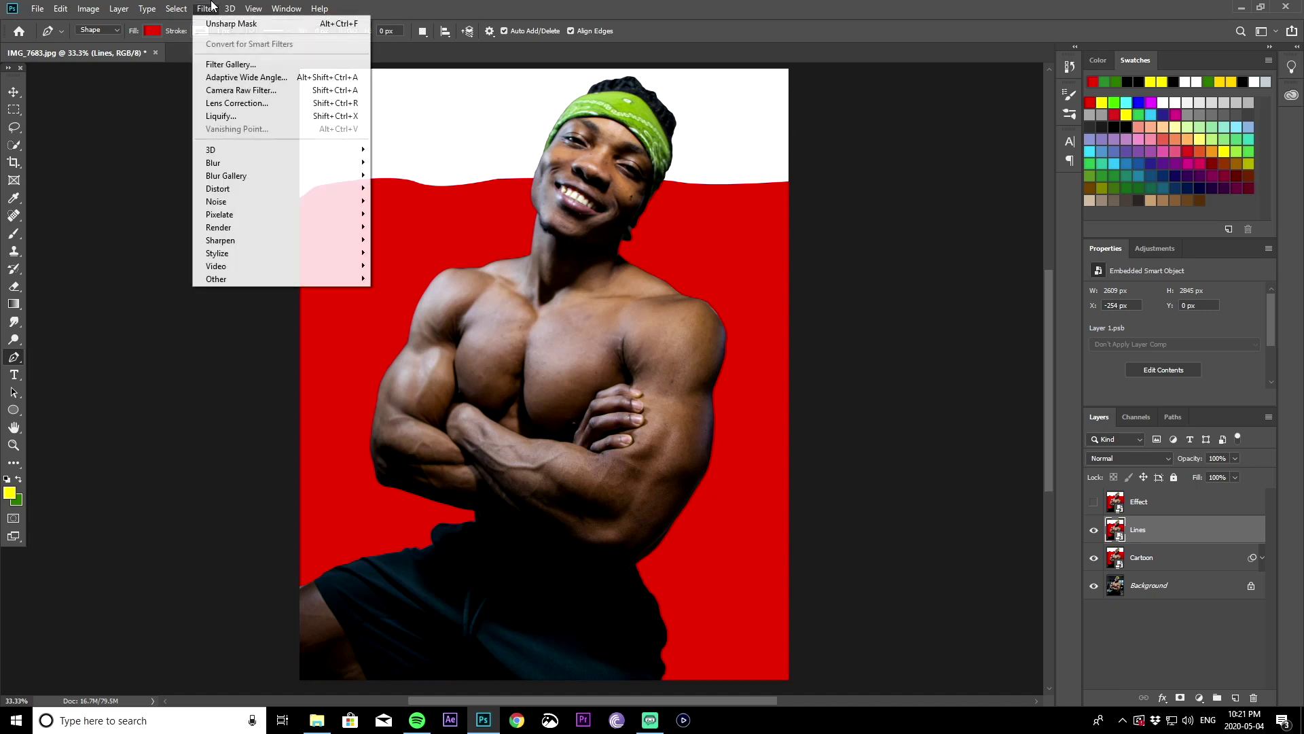
pyautogui.moveTo(230, 8)
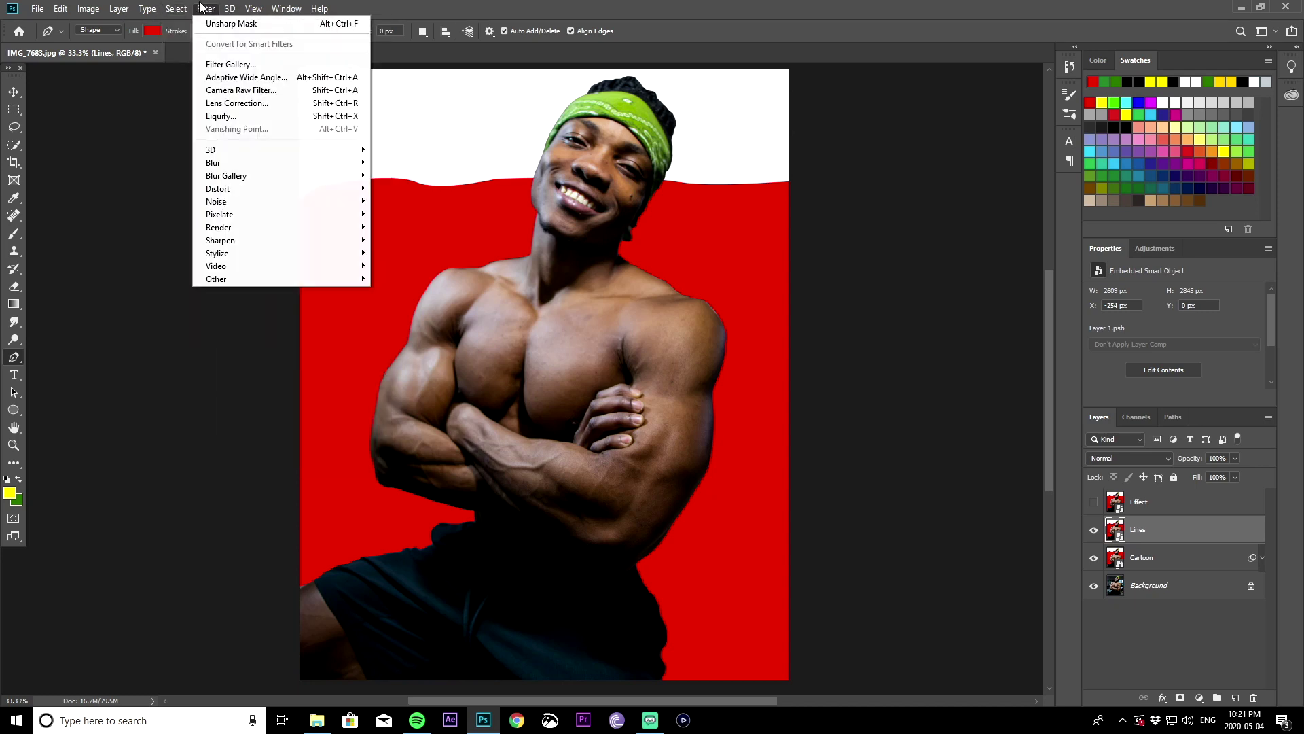
pyautogui.click(253, 65)
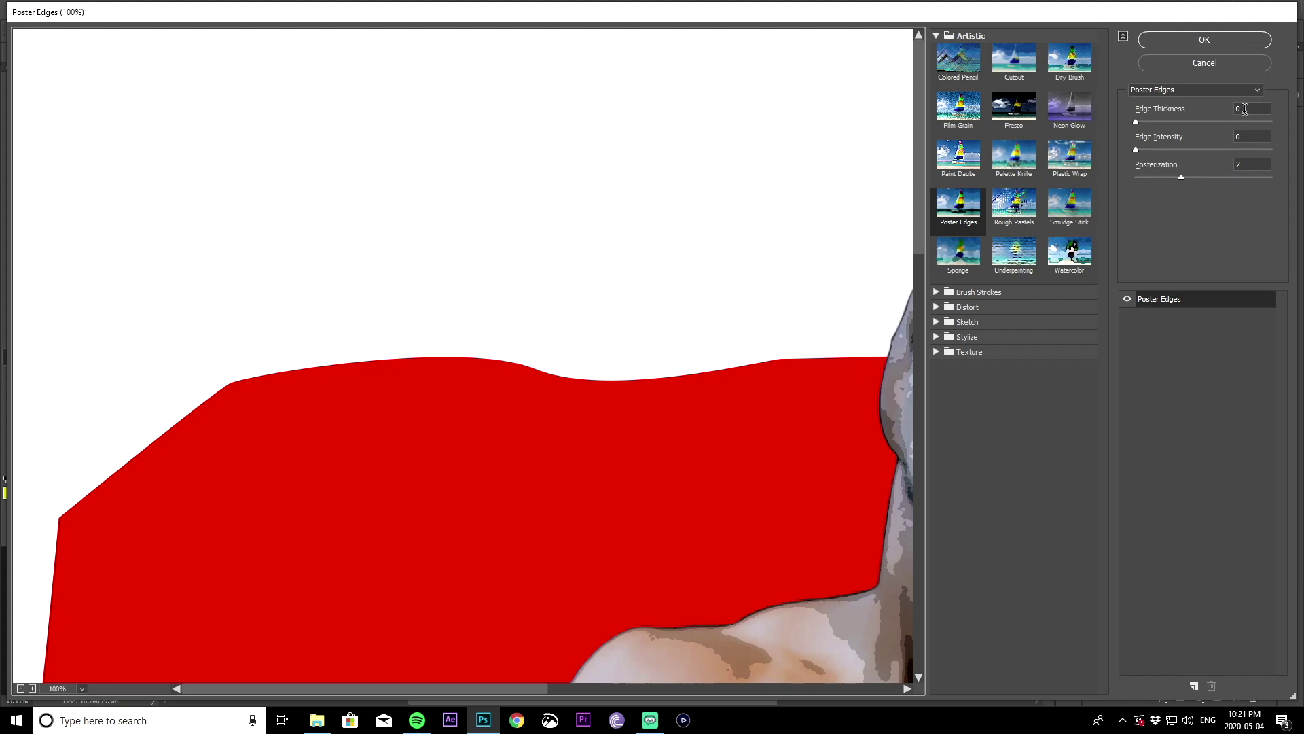
pyautogui.click(1253, 137)
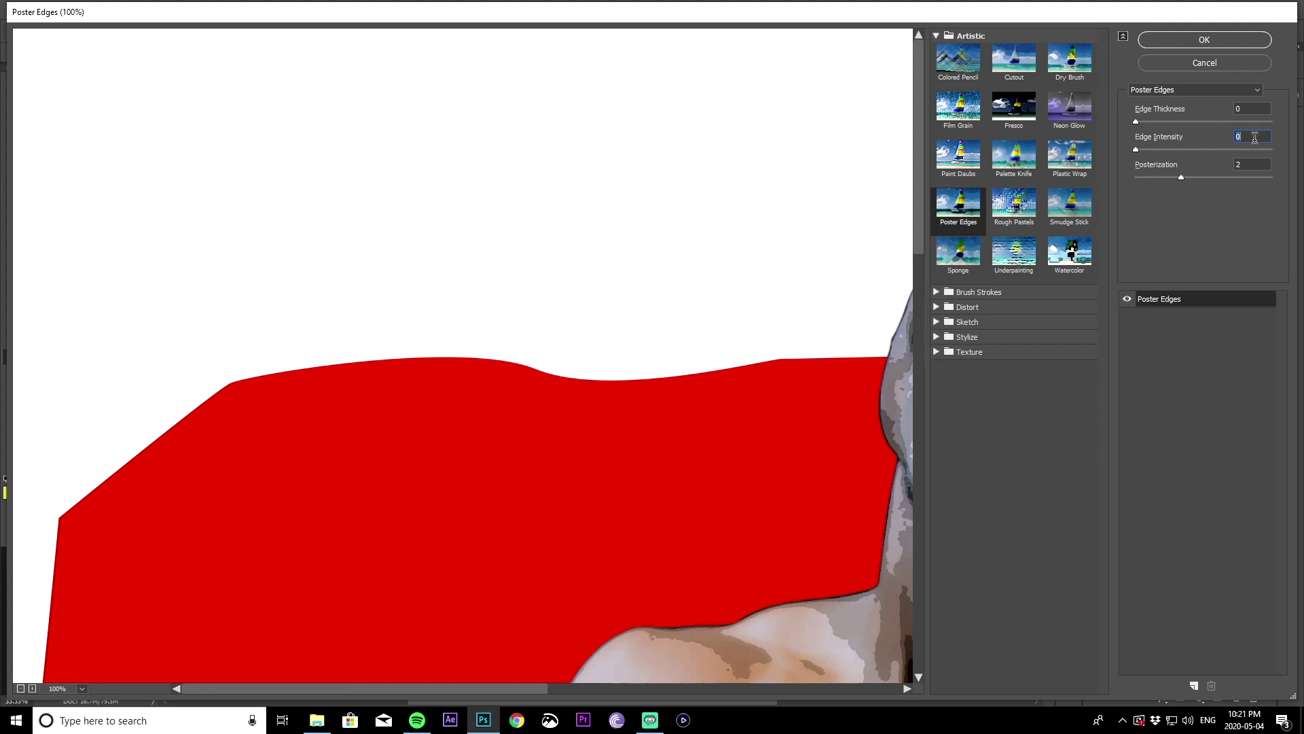
pyautogui.write('3')
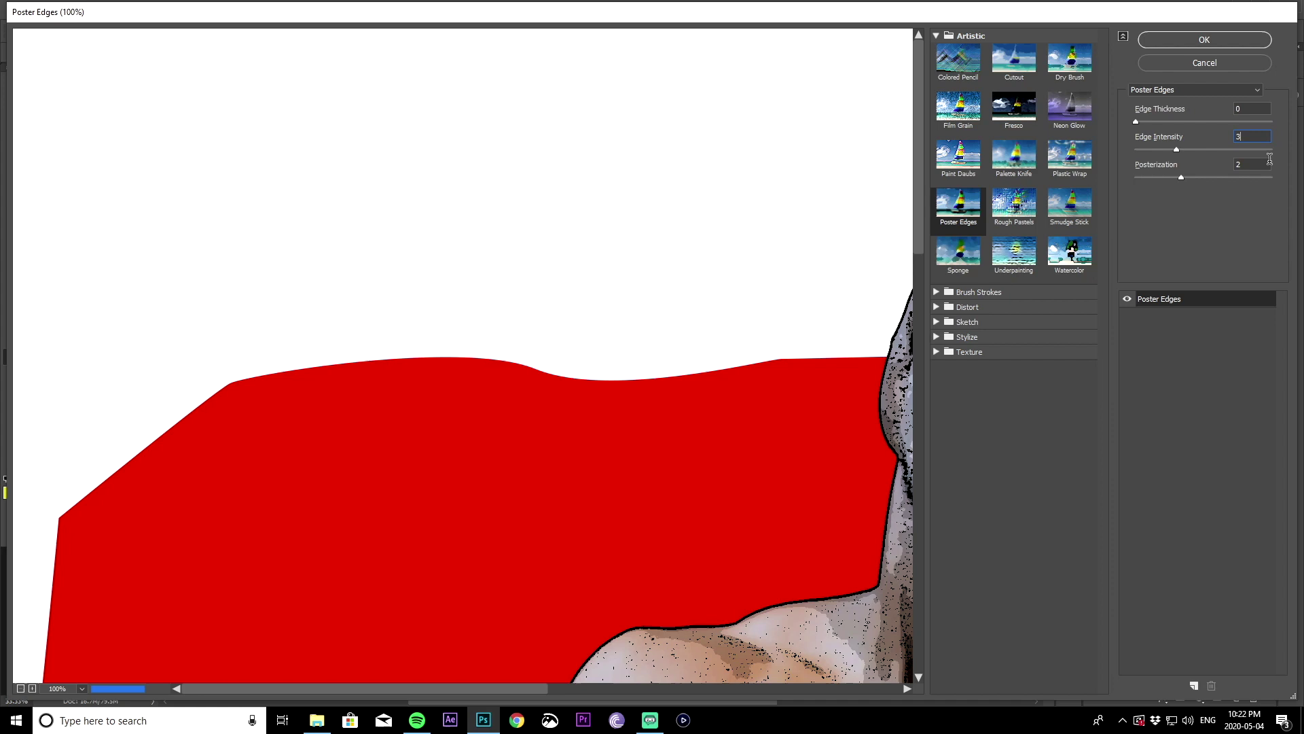
pyautogui.click(1270, 160)
pyautogui.write('6')
pyautogui.moveTo(543, 688); pyautogui.dragTo(736, 705)
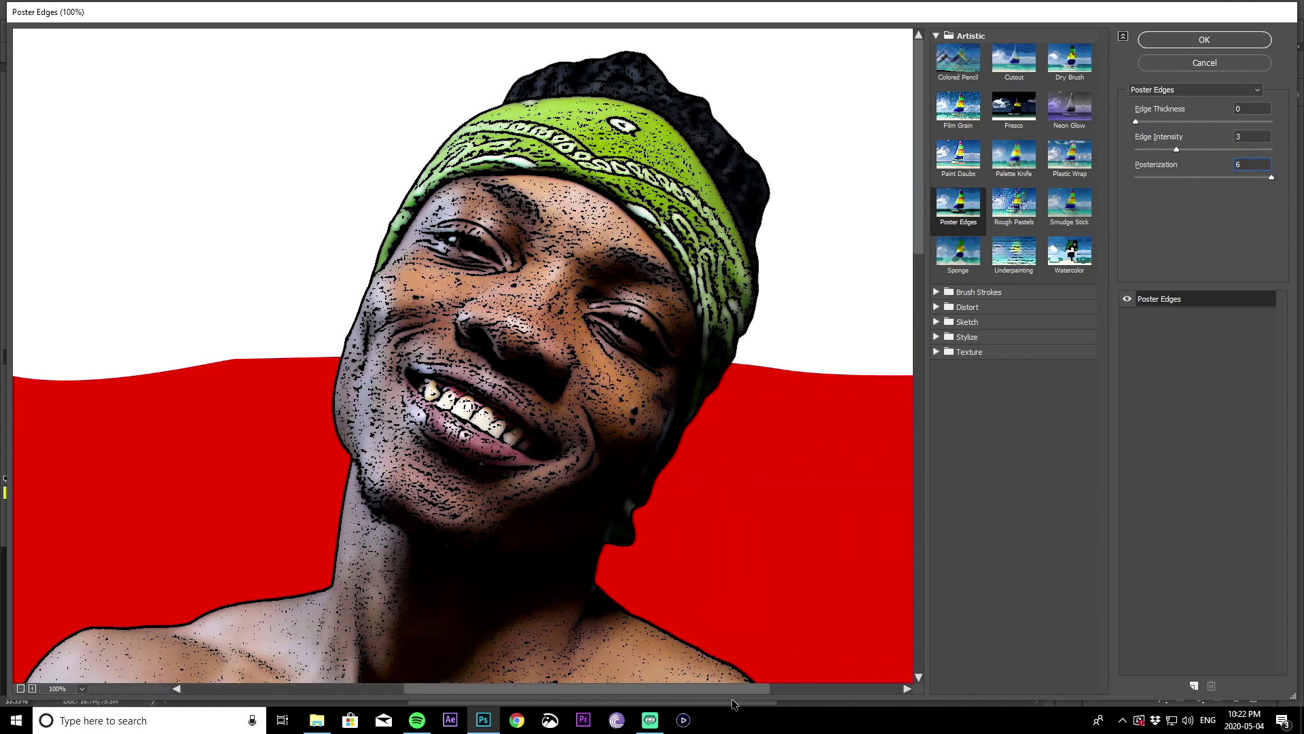
pyautogui.click(1219, 43)
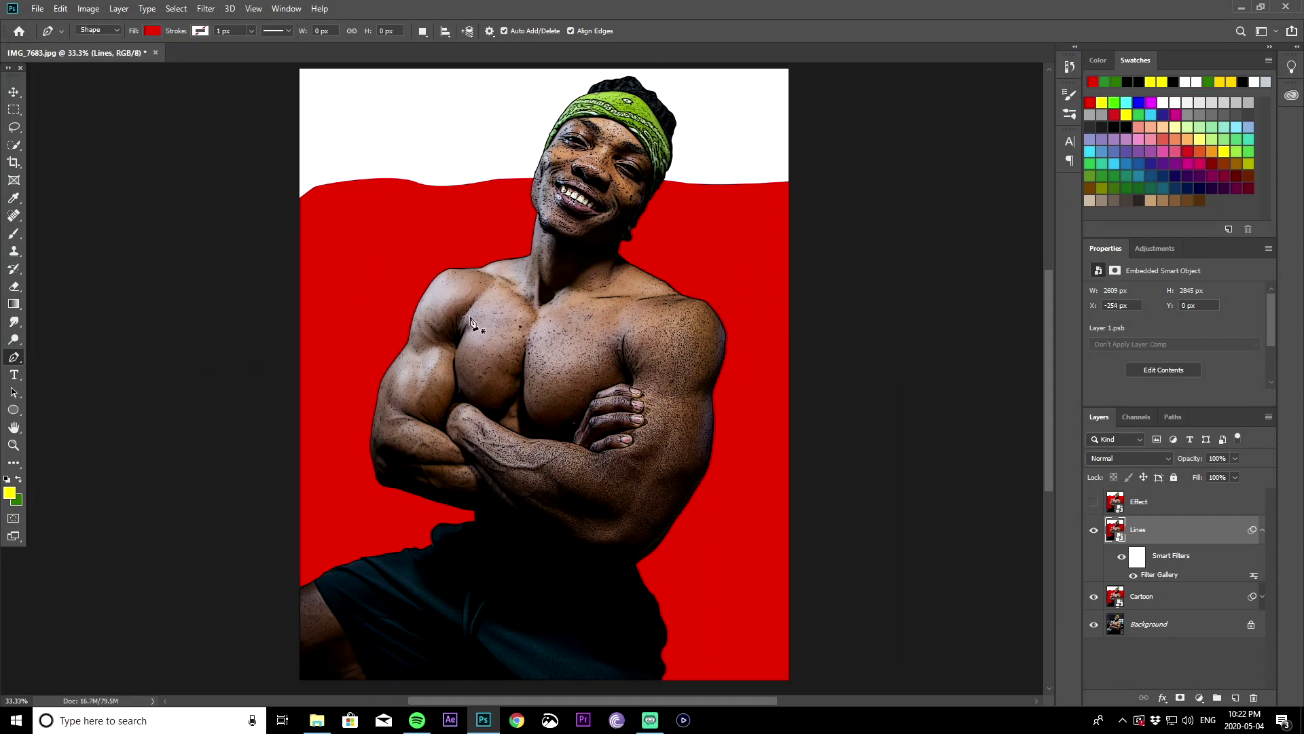
pyautogui.click(207, 8)
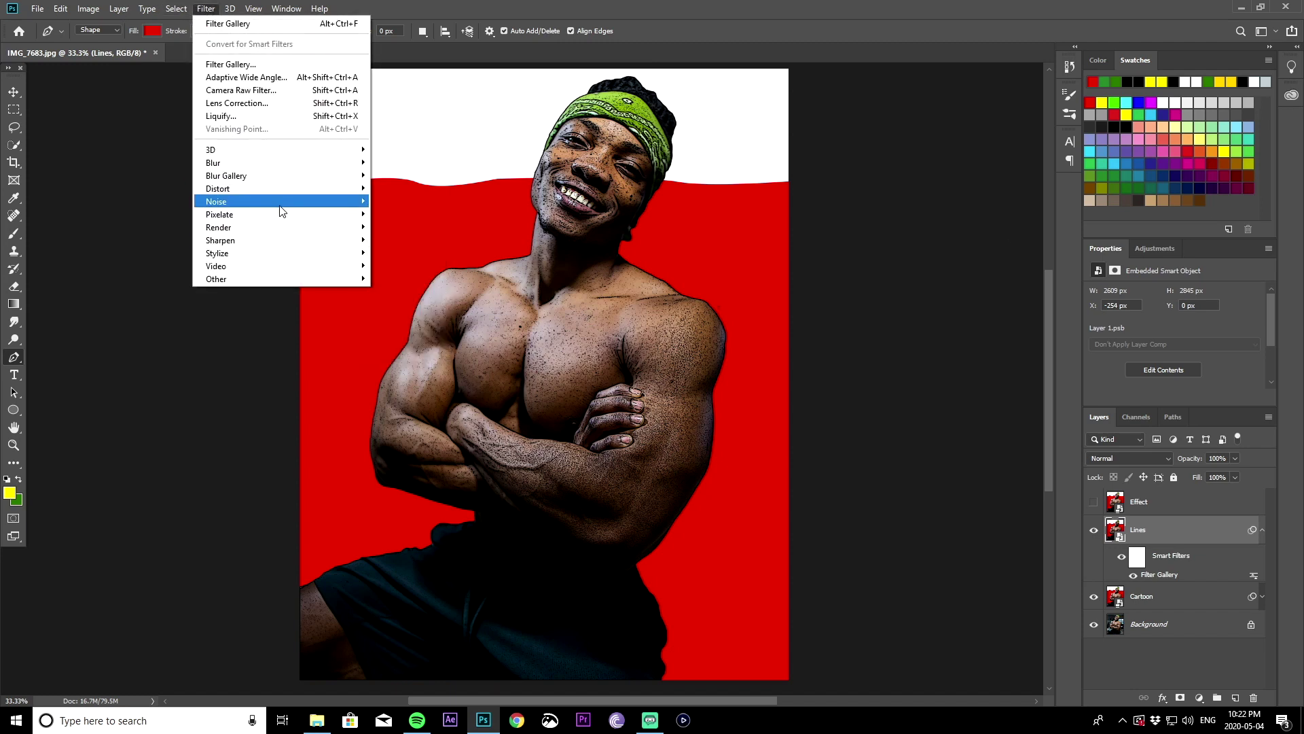
# - Apply an Oil Paint smart filter to the Lines layer
pyautogui.moveTo(284, 253)
pyautogui.click(424, 306)
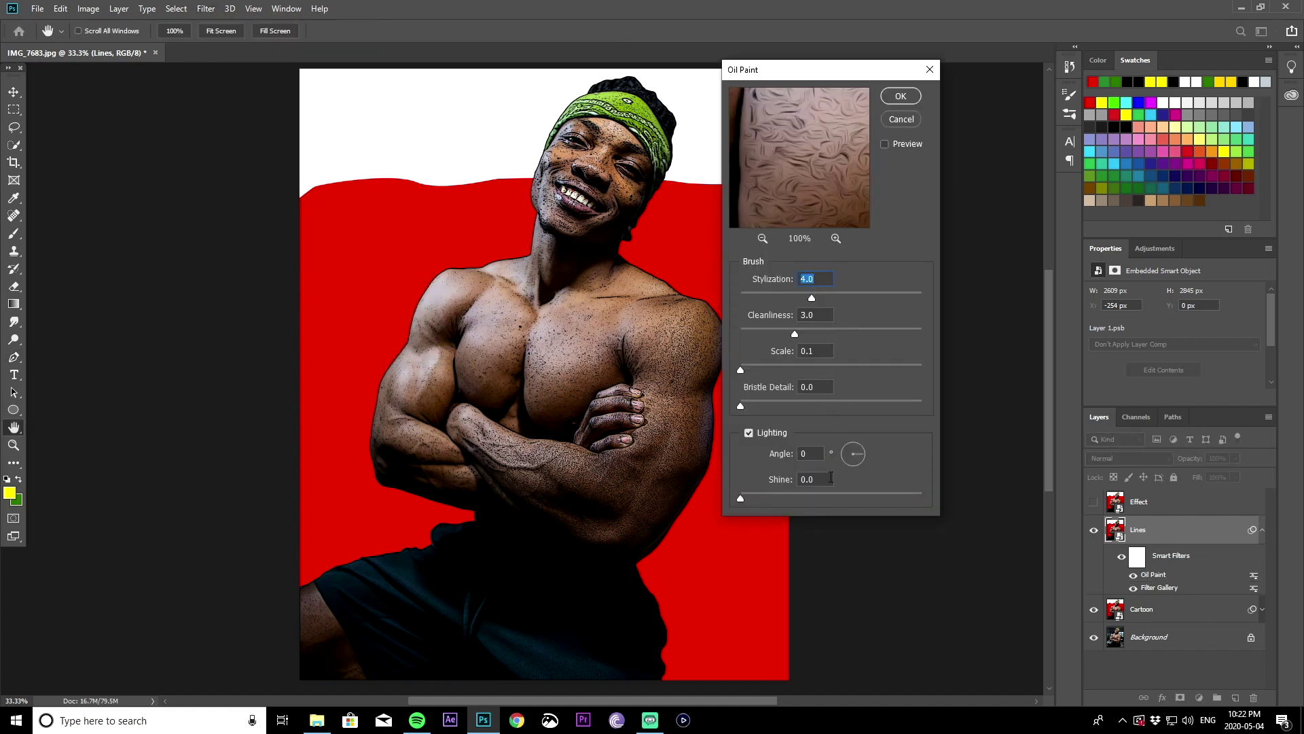
pyautogui.click(901, 97)
pyautogui.press('p')
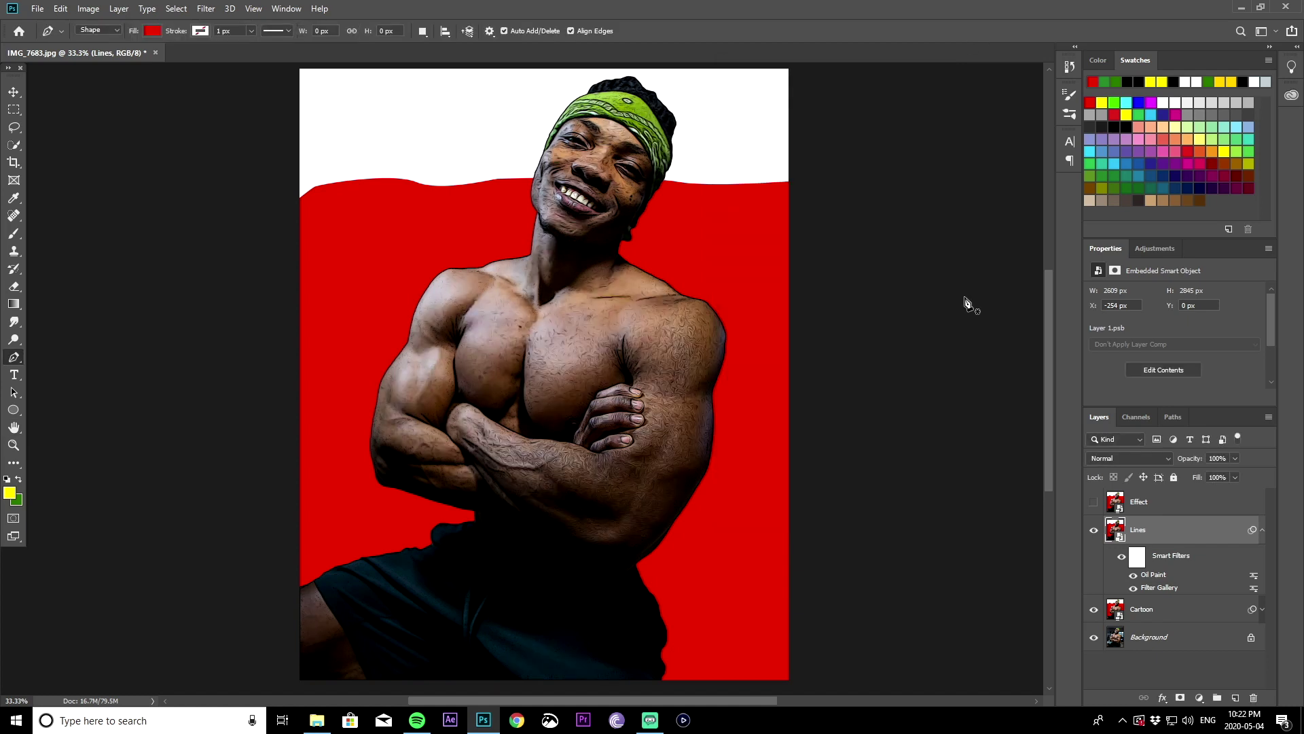
# - Set the Lines layer to Overlay blending at 23% opacity
pyautogui.click(1128, 457)
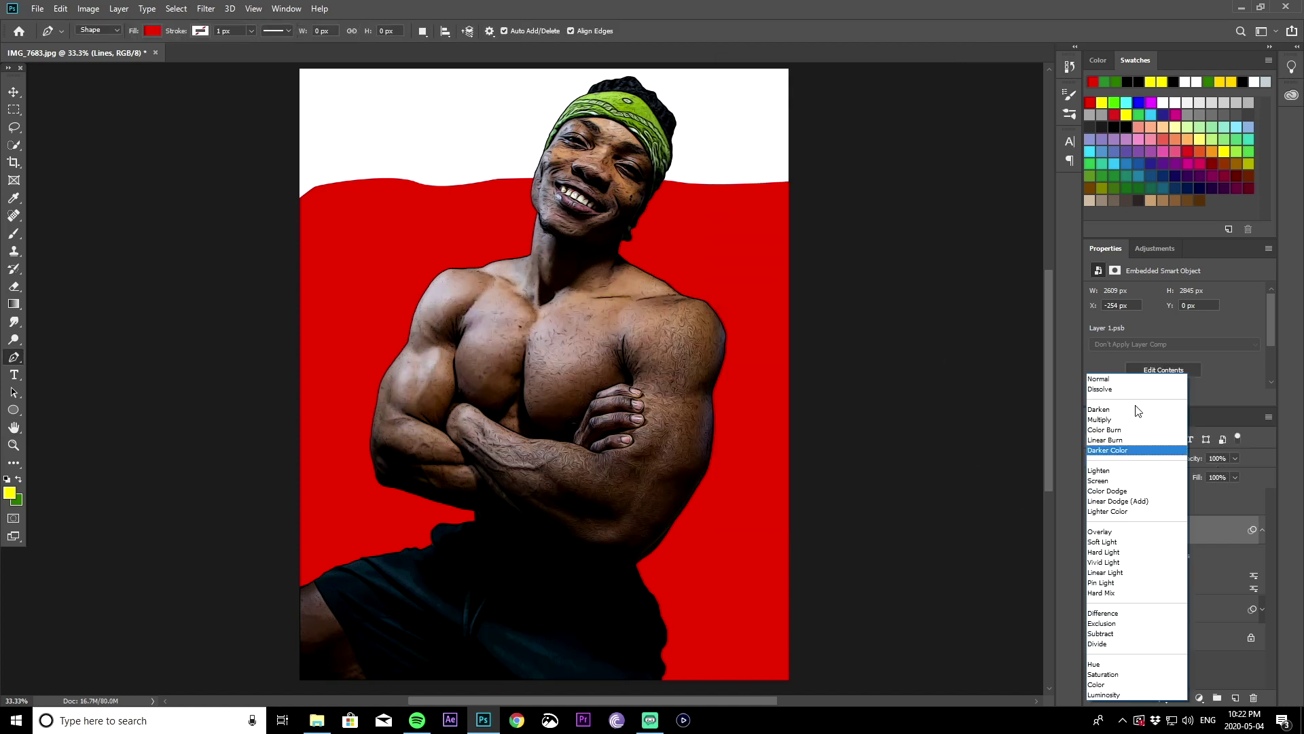
pyautogui.click(1131, 532)
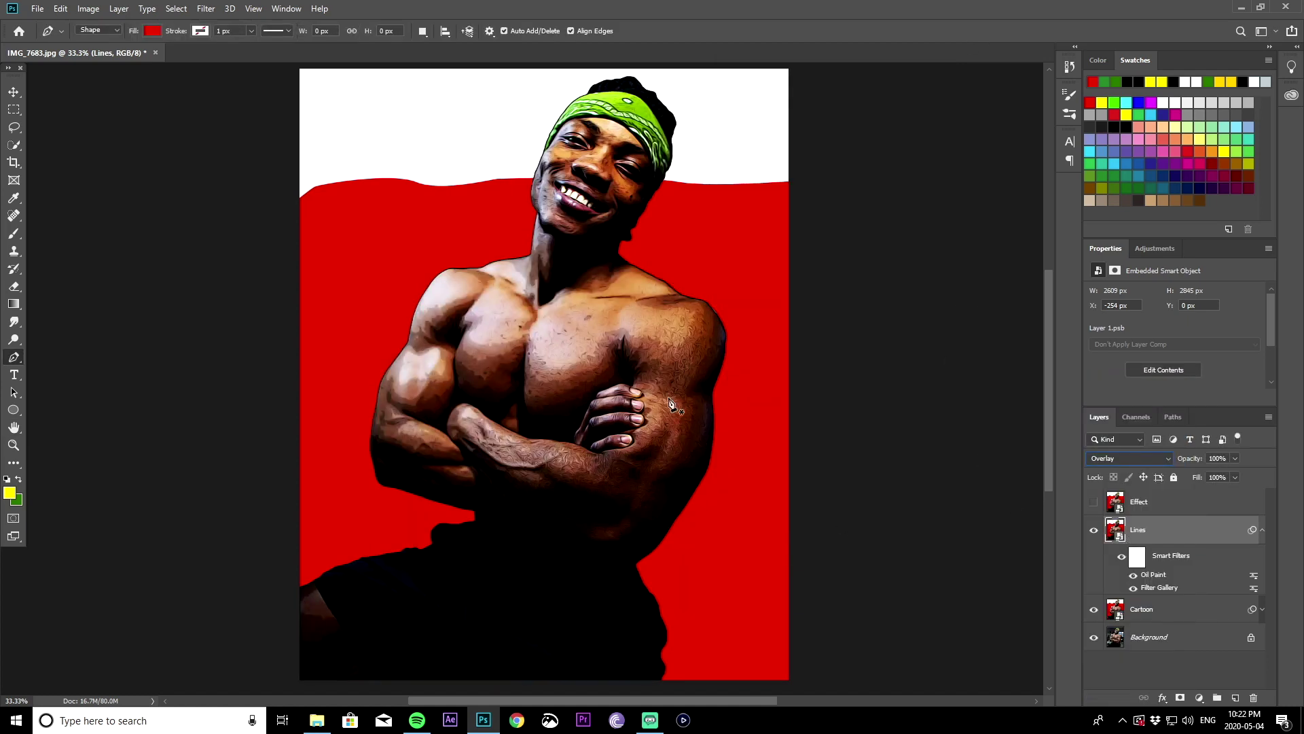
pyautogui.click(1220, 459)
pyautogui.write('20')
pyautogui.press('Return')
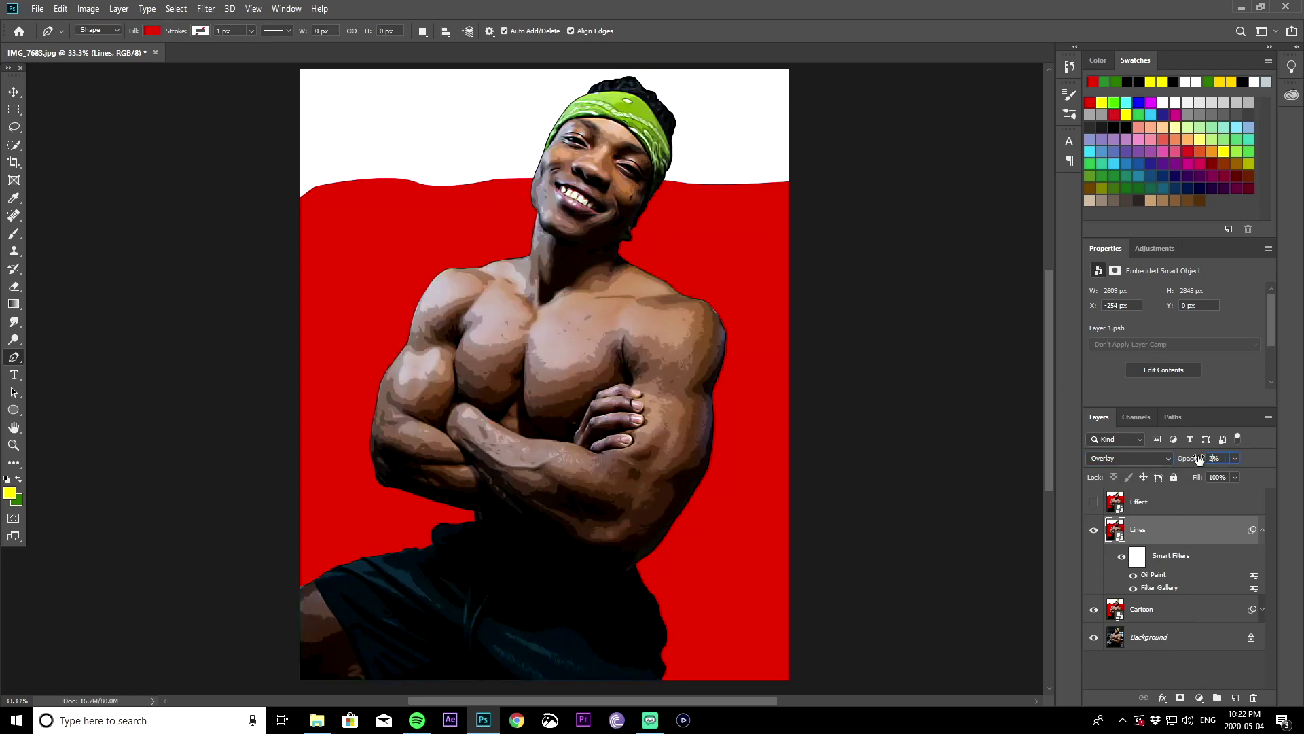
pyautogui.write('25')
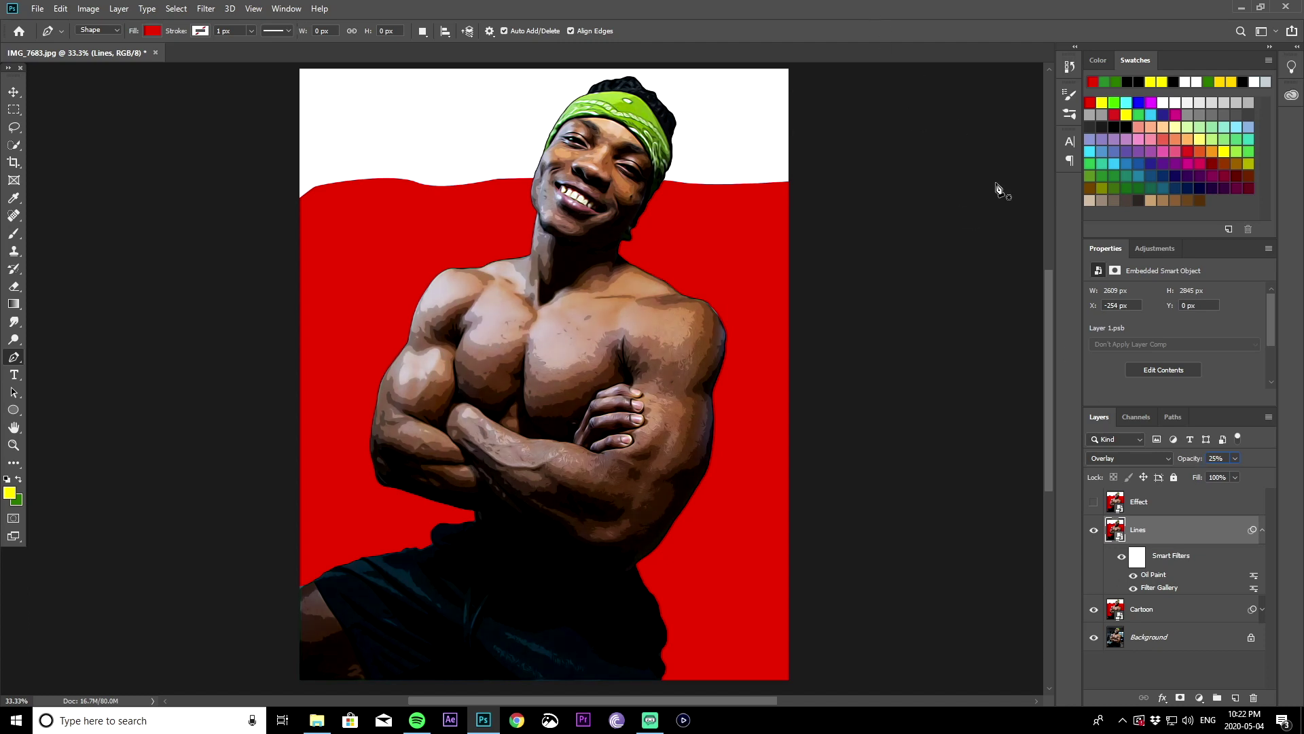
pyautogui.press('Down')
pyautogui.press('Down')
# - Show and select the Effect layer and apply High Pass at 2.0 px radius
pyautogui.click(1262, 530)
pyautogui.click(1094, 501)
pyautogui.click(1158, 508)
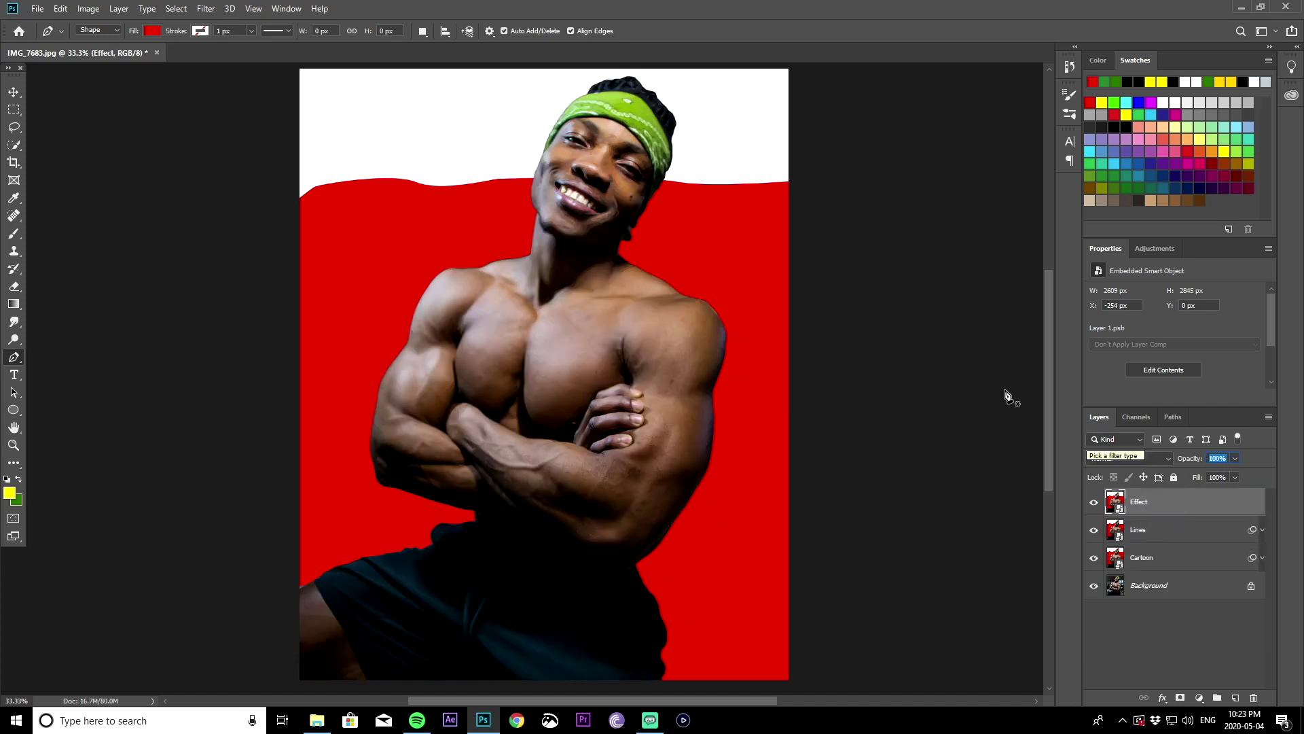
pyautogui.click(206, 8)
pyautogui.moveTo(282, 279)
pyautogui.click(394, 291)
pyautogui.moveTo(641, 146); pyautogui.dragTo(913, 110)
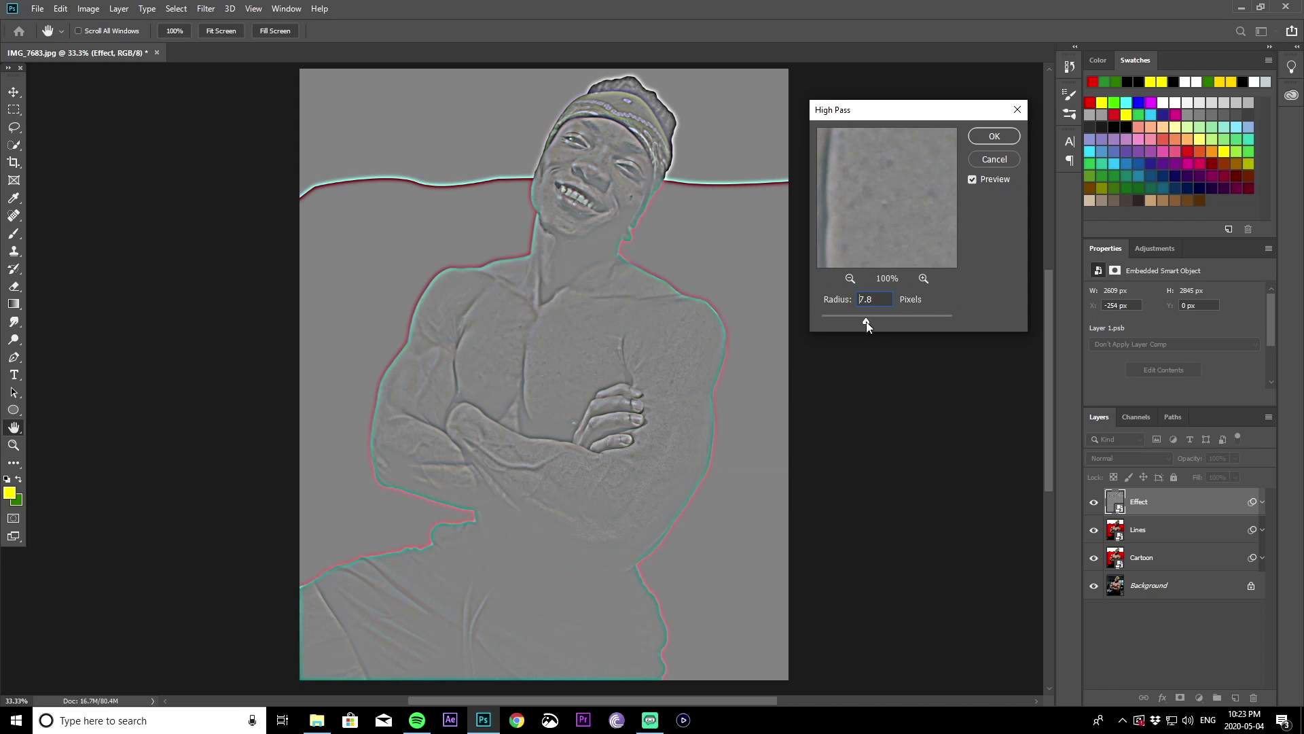
pyautogui.moveTo(842, 324); pyautogui.dragTo(841, 323)
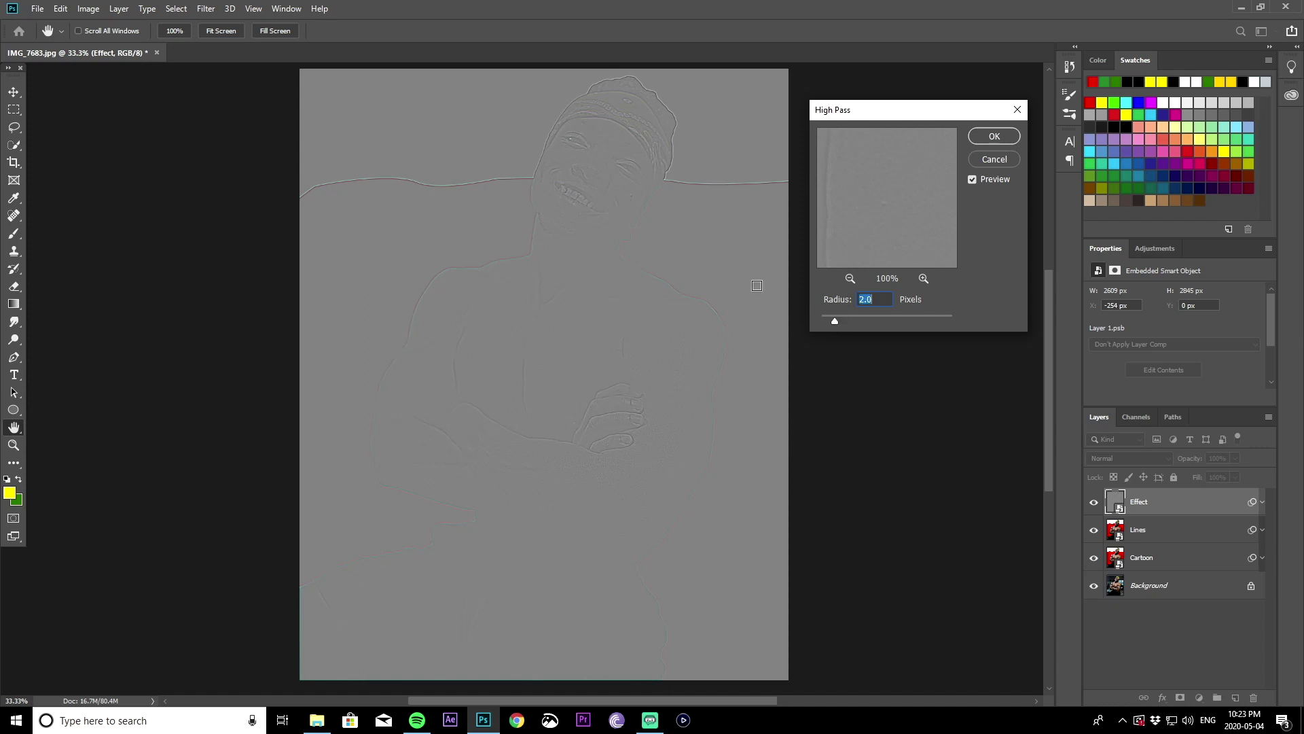
pyautogui.click(998, 138)
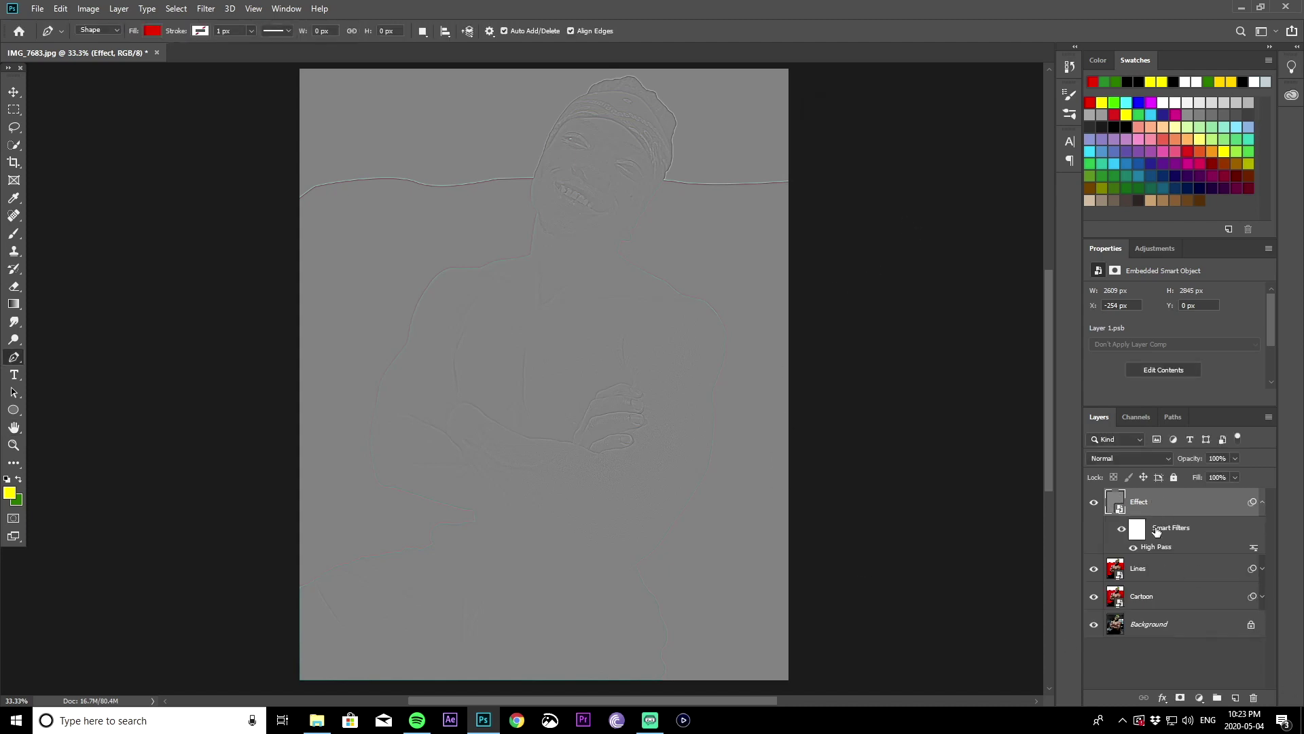
# - Blend the Effect layer in Overlay mode
pyautogui.click(1133, 456)
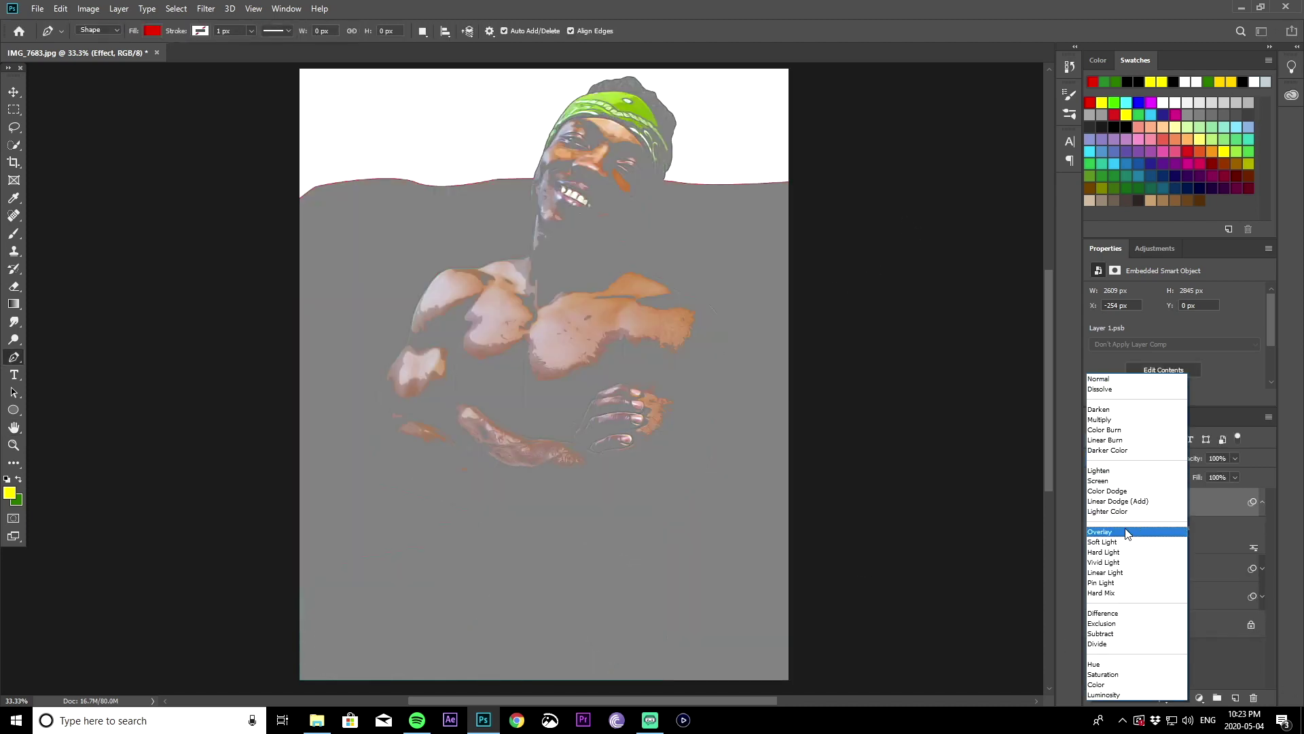
pyautogui.click(1131, 514)
pyautogui.click(1262, 506)
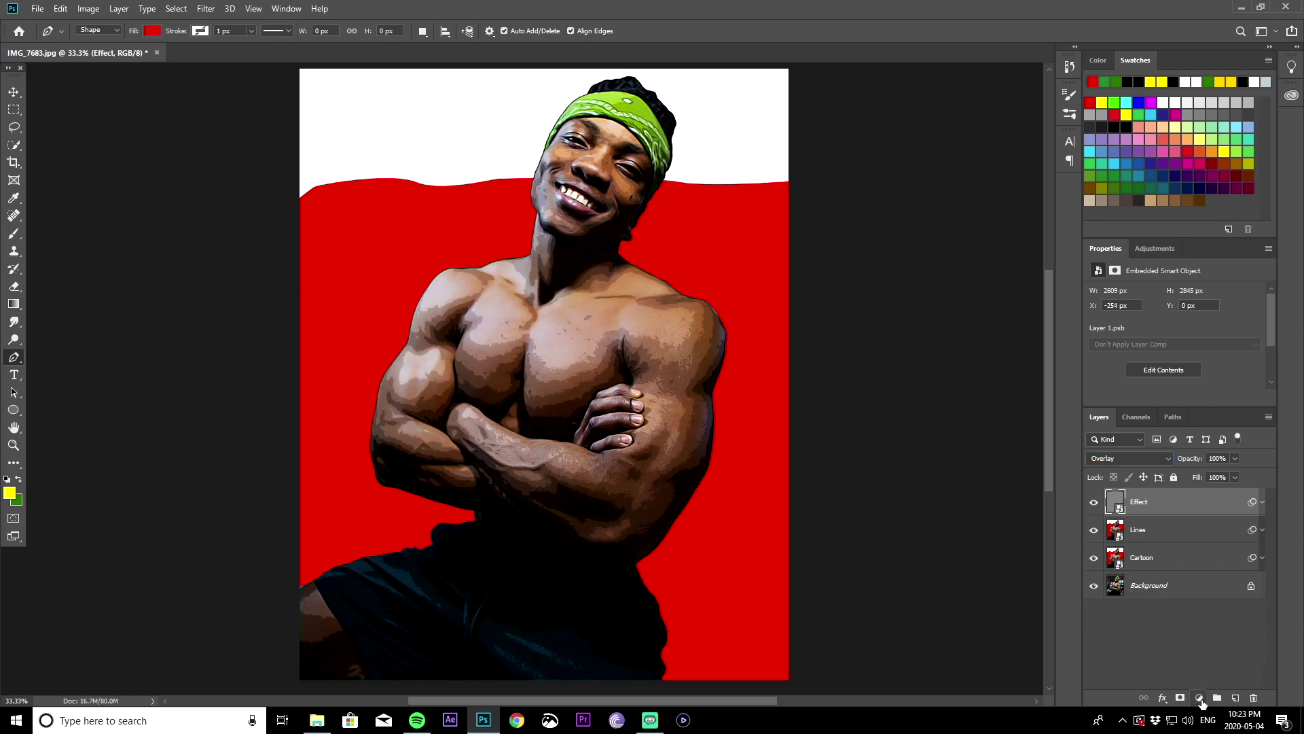
# - Add a Levels adjustment layer with input levels 24, 1.00 and 207
pyautogui.click(1199, 698)
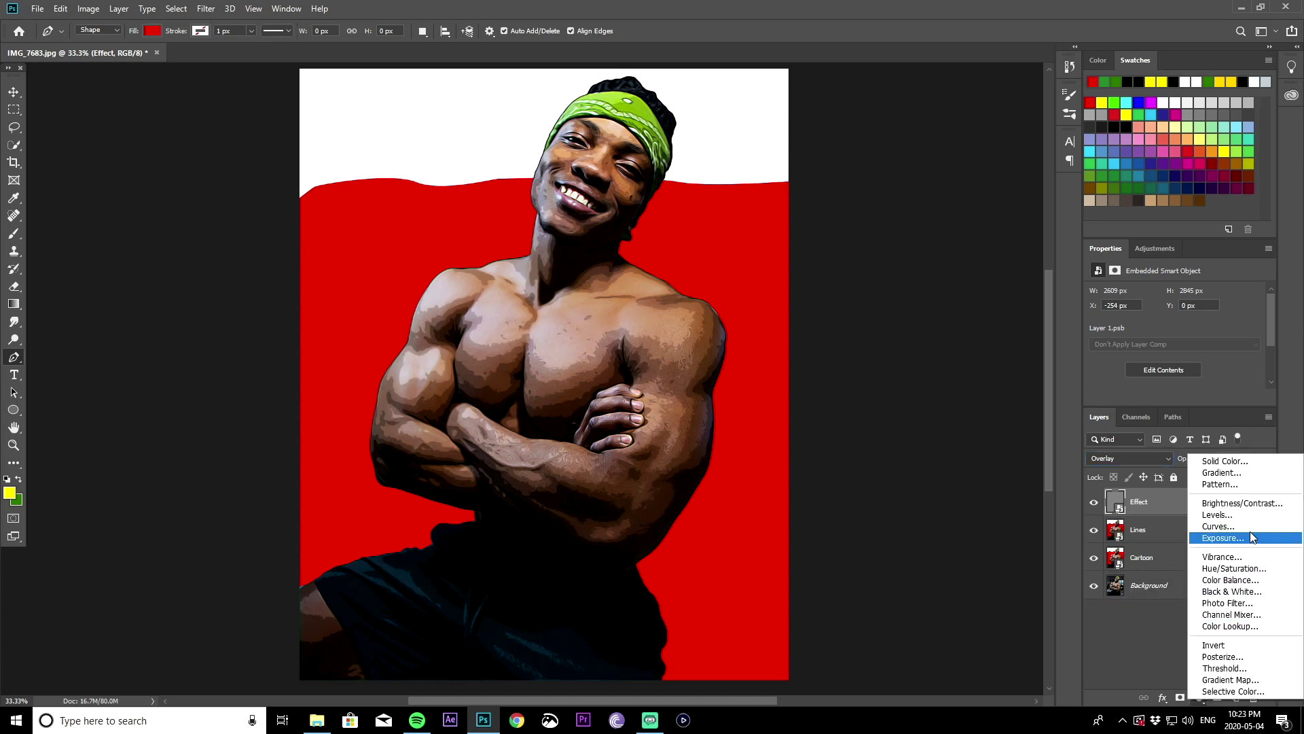
pyautogui.click(1215, 514)
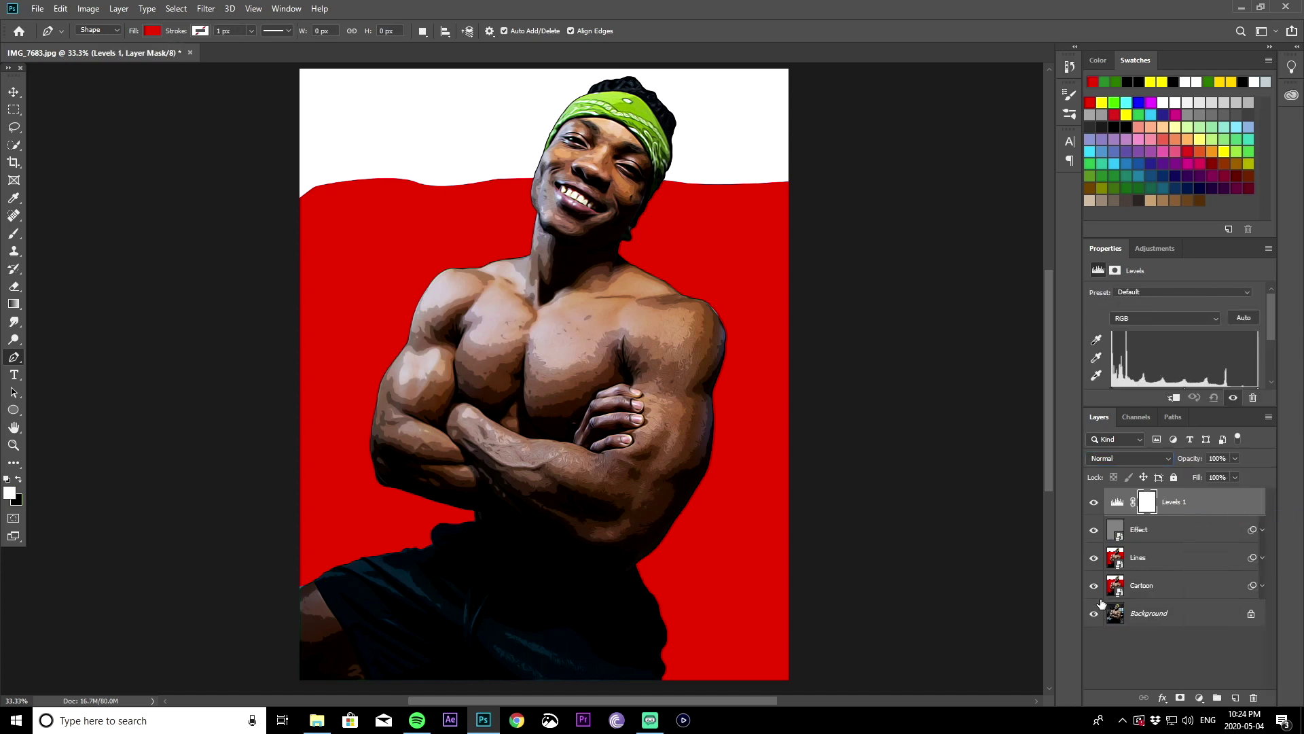
pyautogui.scroll(-3, 1269, 333)
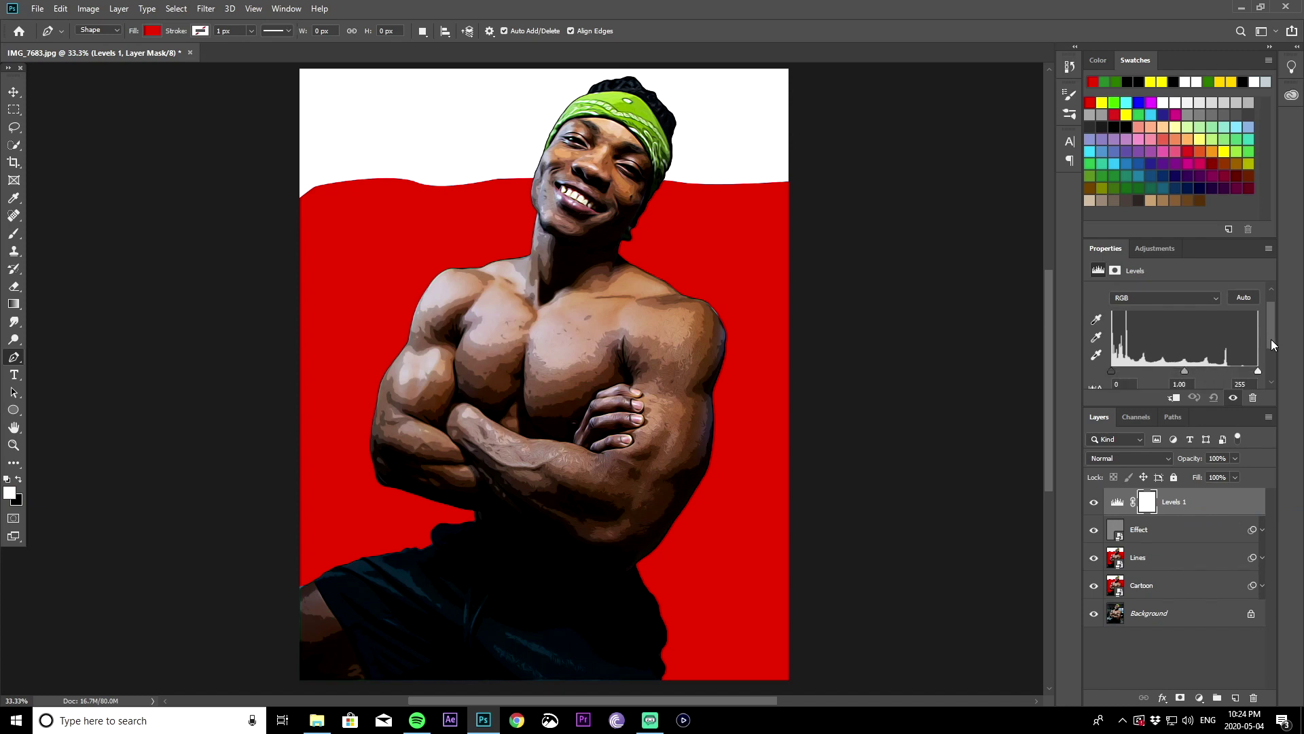
pyautogui.moveTo(1114, 363); pyautogui.dragTo(1126, 371)
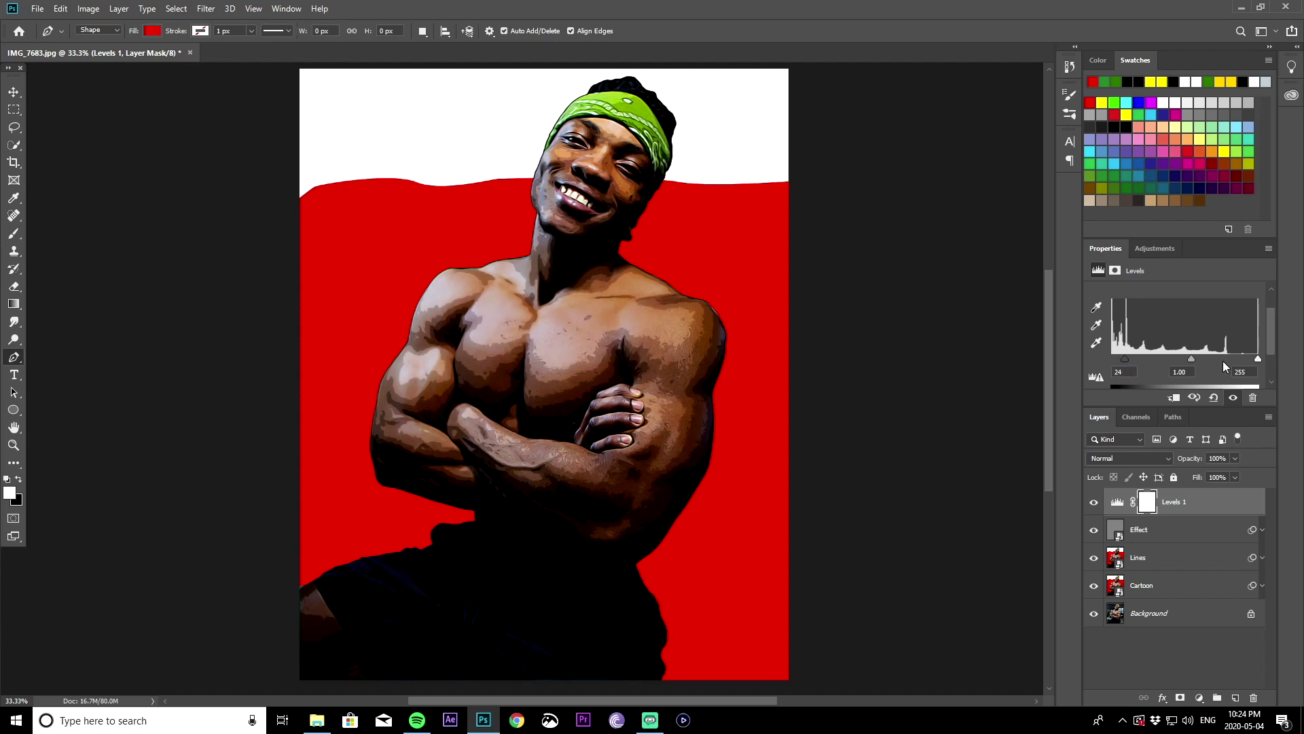
pyautogui.moveTo(1257, 359); pyautogui.dragTo(1245, 365)
pyautogui.moveTo(1227, 363); pyautogui.dragTo(1228, 372)
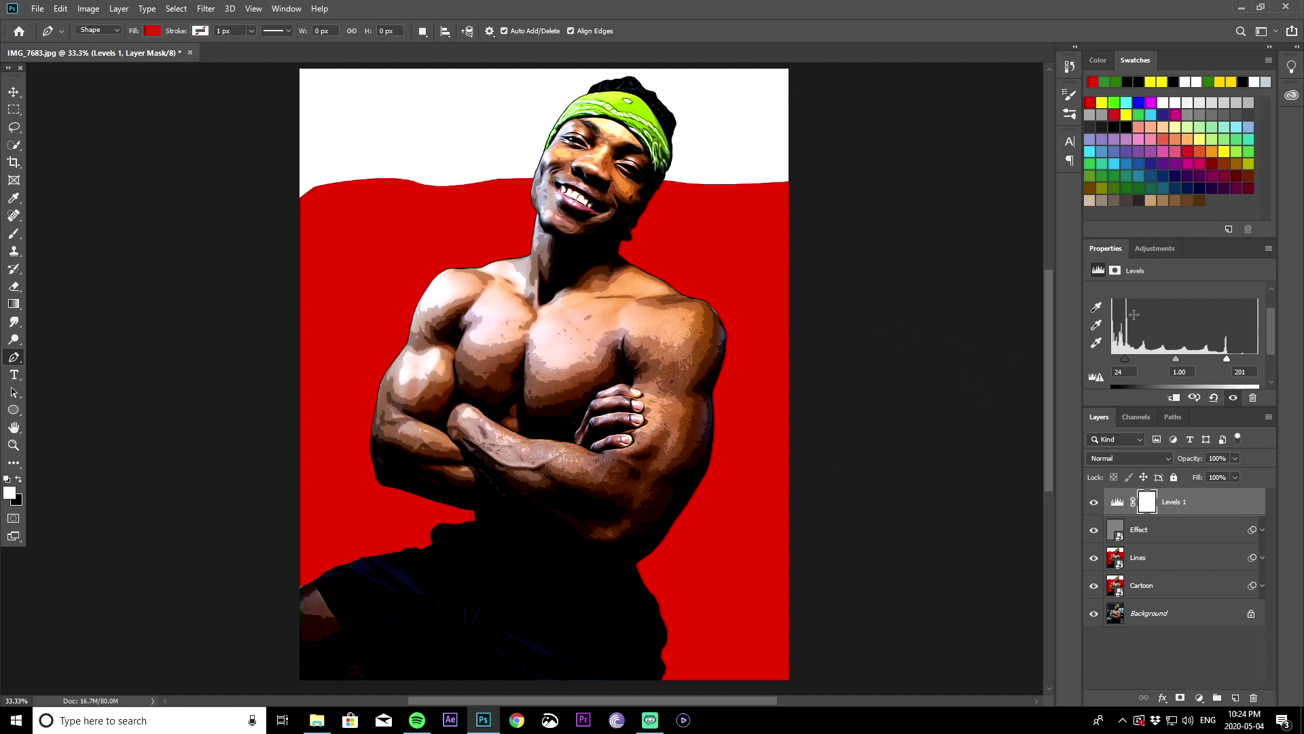
pyautogui.moveTo(1228, 364); pyautogui.dragTo(1231, 364)
pyautogui.click(1199, 697)
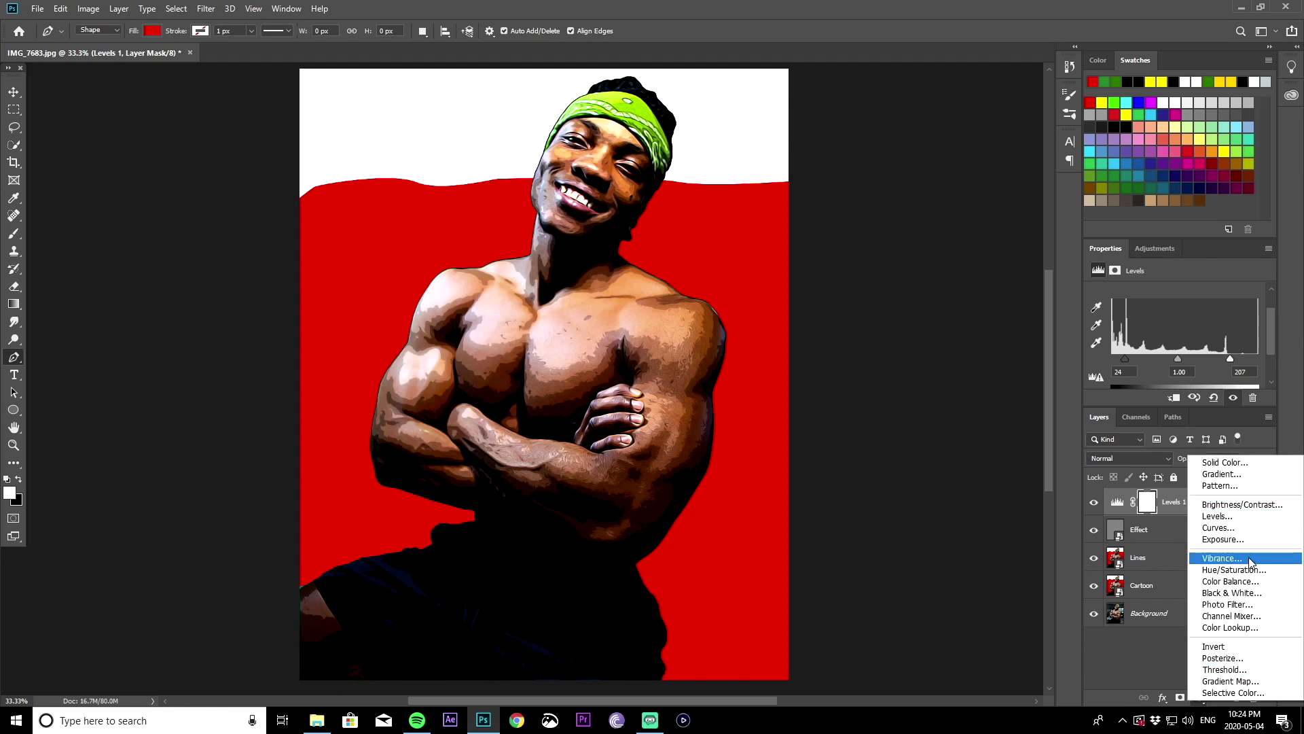
# - Add a Vibrance 1 adjustment layer set to Vibrance +5 and Saturation +3
pyautogui.click(1223, 559)
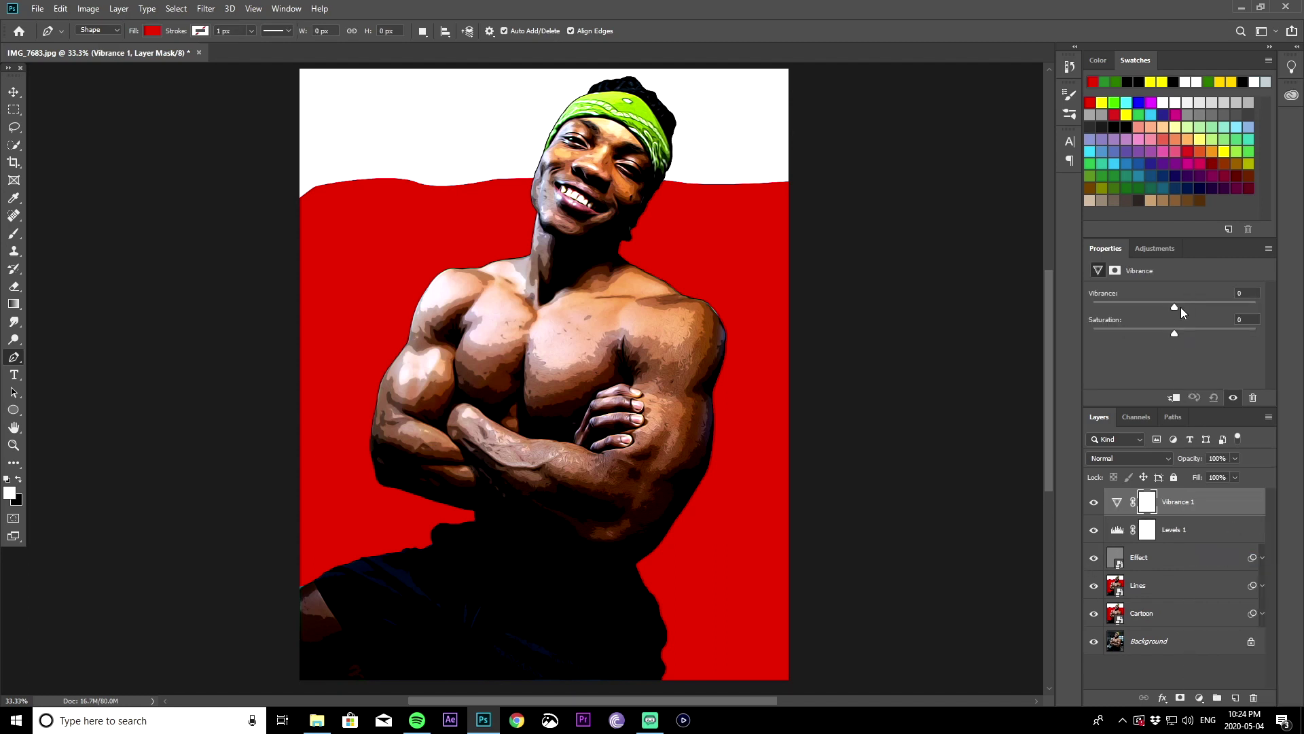
pyautogui.moveTo(1173, 307); pyautogui.dragTo(1200, 332)
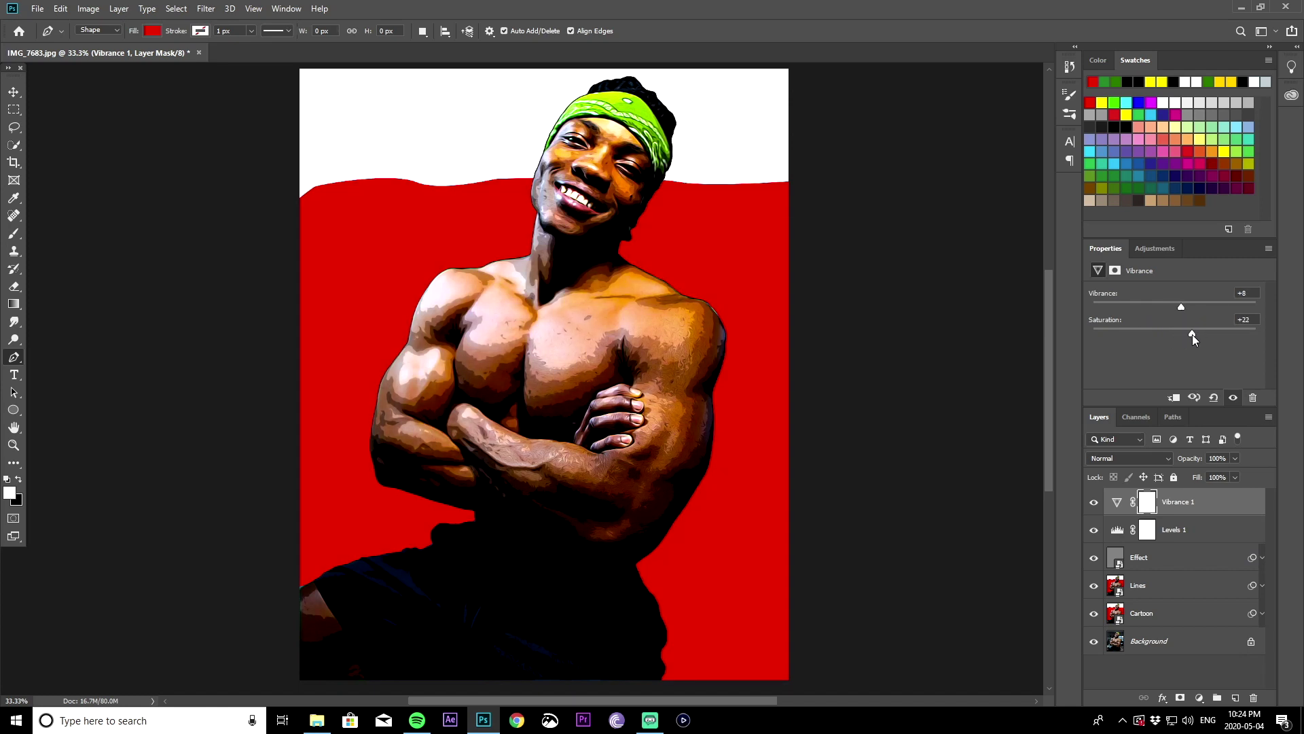
pyautogui.moveTo(1172, 341); pyautogui.dragTo(1176, 341)
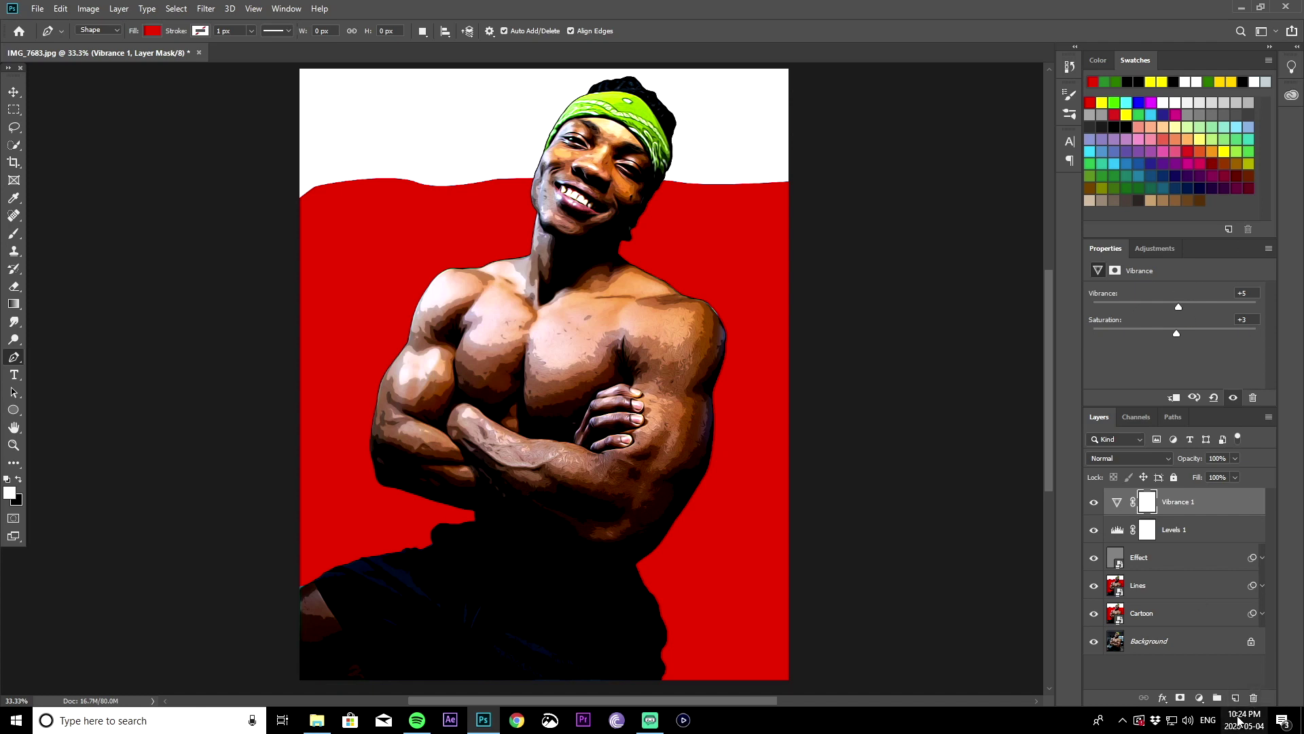
pyautogui.click(1199, 697)
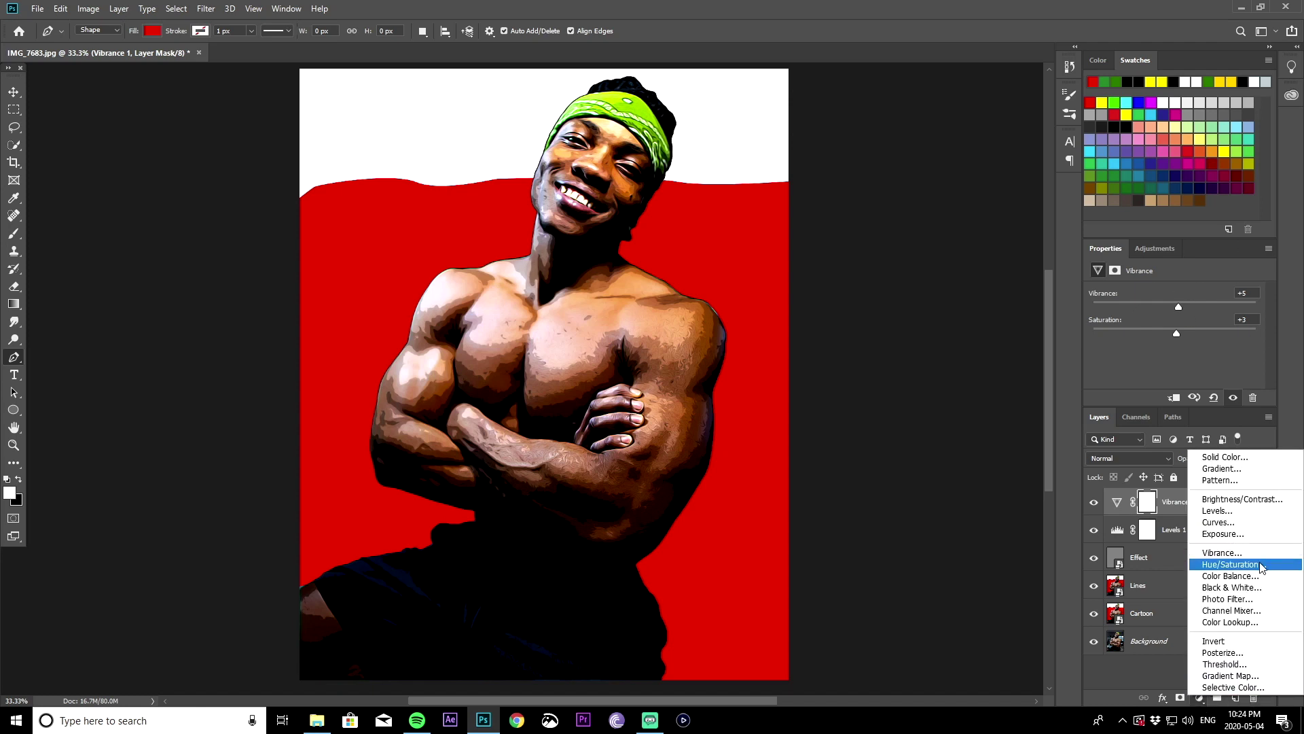
# - Add a Color Lookup layer using 3Strip.look at 20% opacity
pyautogui.click(1258, 623)
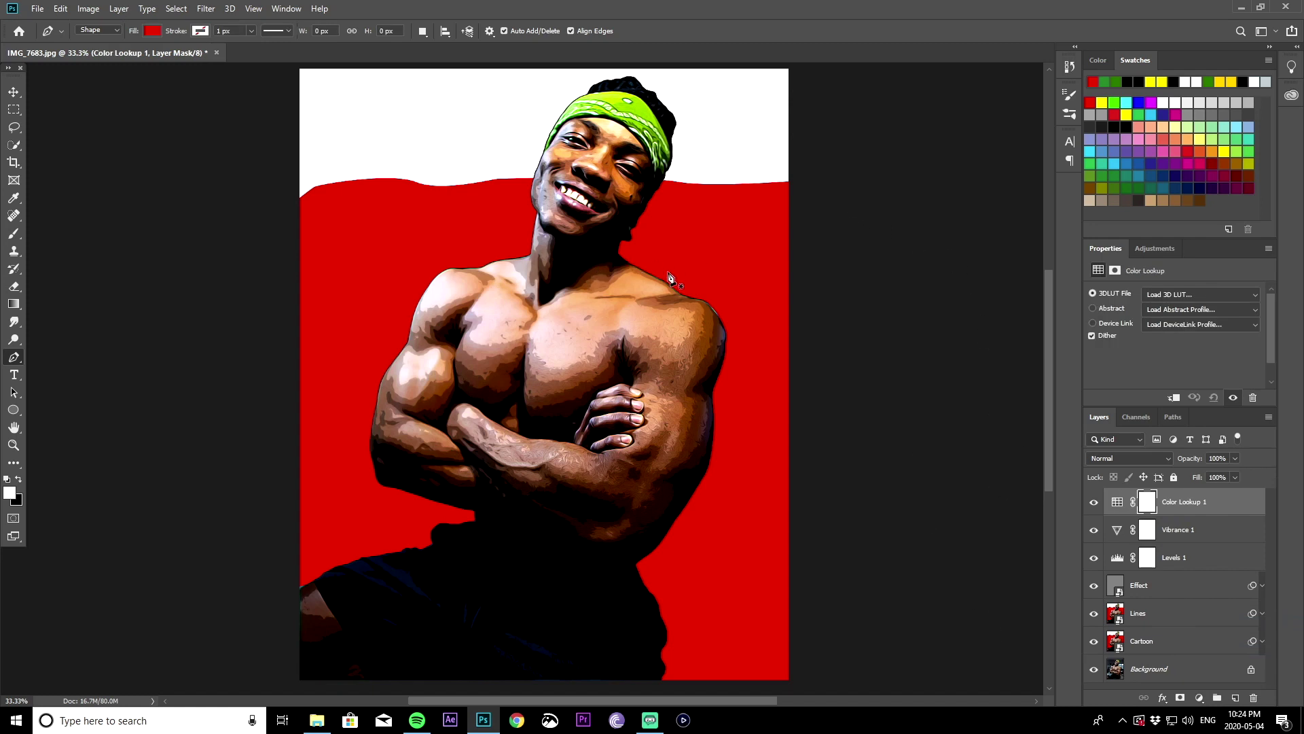
pyautogui.click(1161, 297)
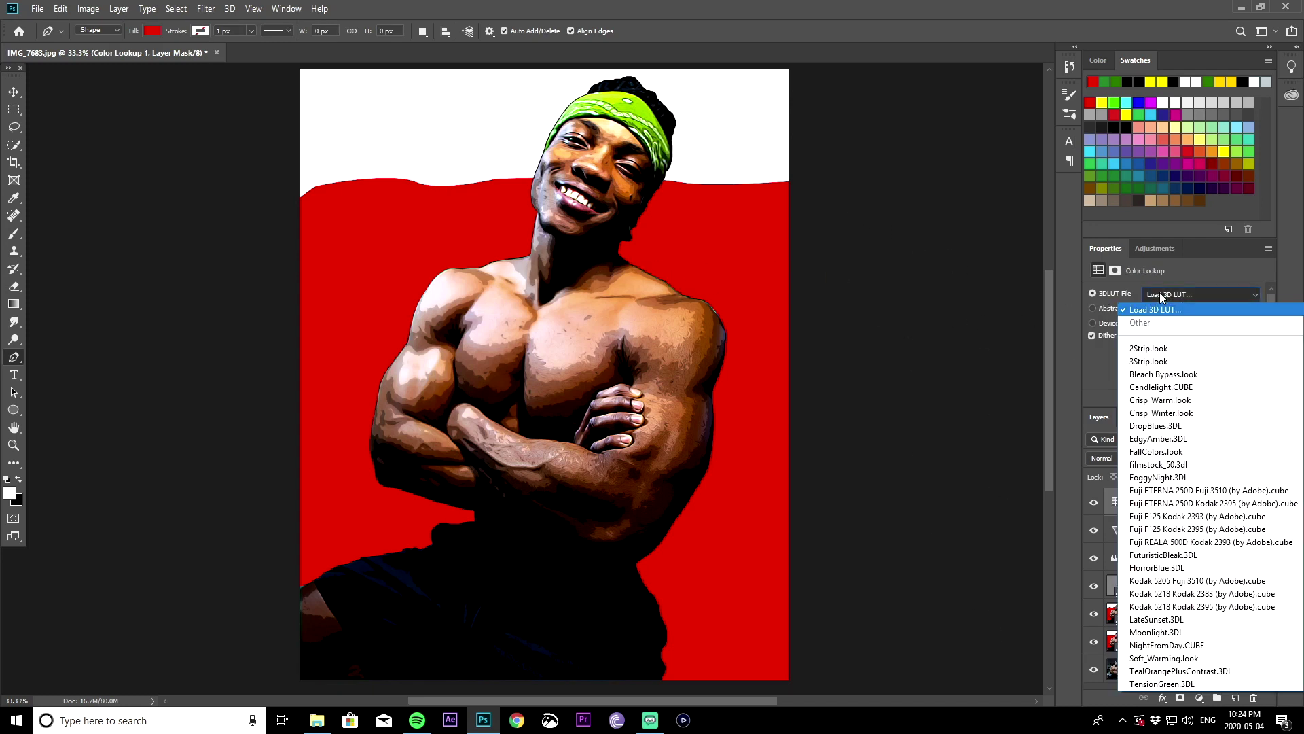
pyautogui.click(1172, 365)
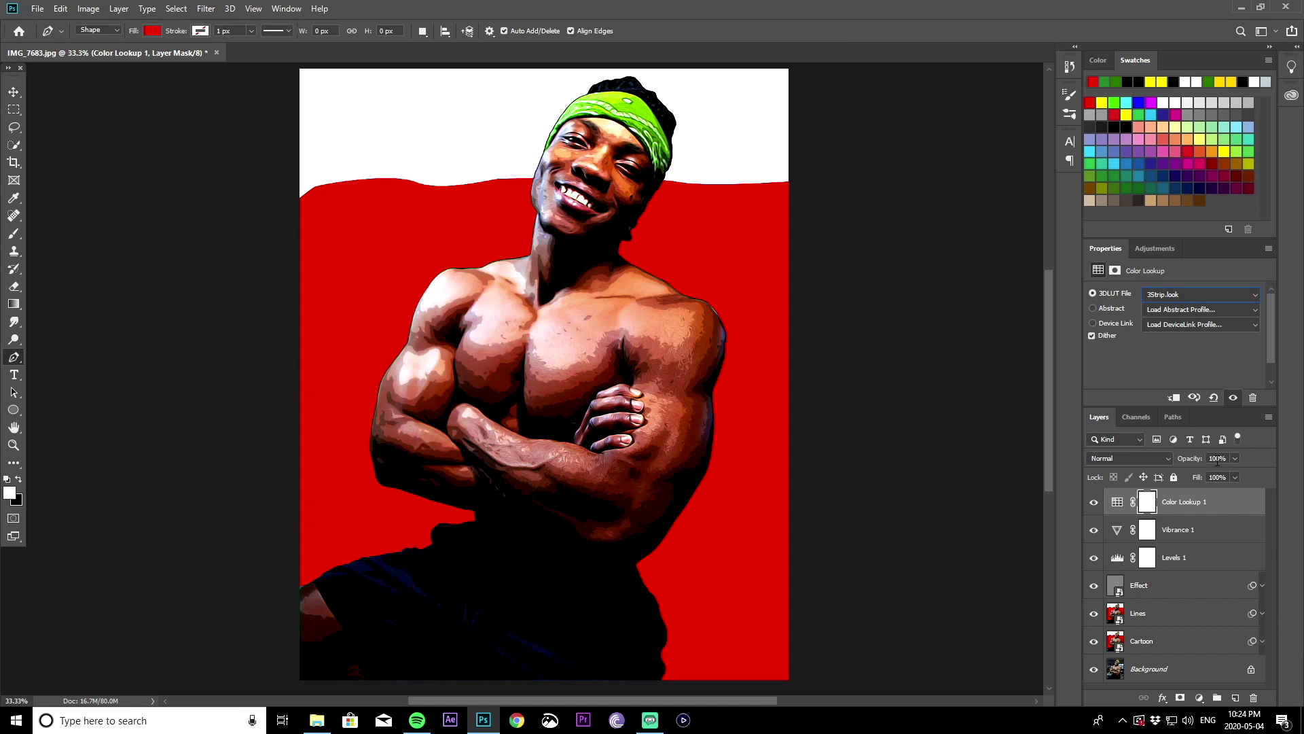
pyautogui.write('20')
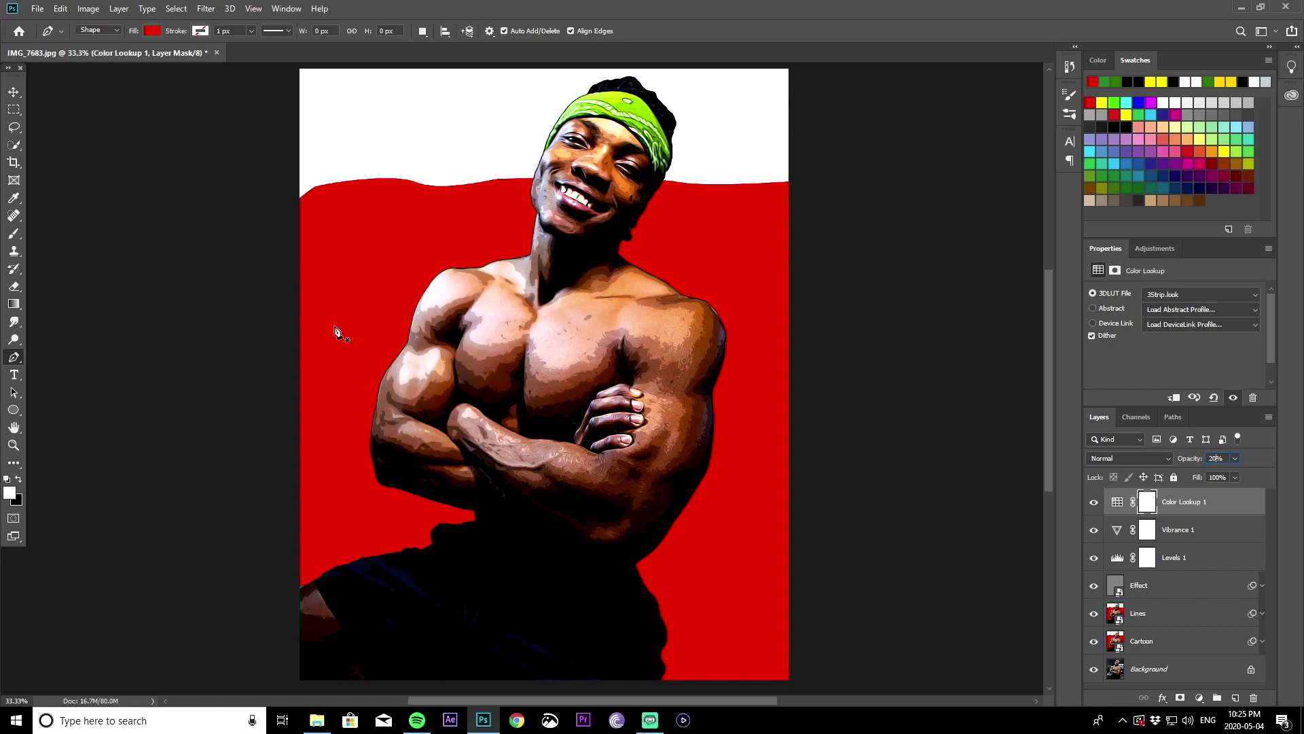
pyautogui.click(37, 6)
# - Export As a 100%-quality 2160 × 2700 px JPG named IMG_76832 to the Desktop
pyautogui.moveTo(81, 195)
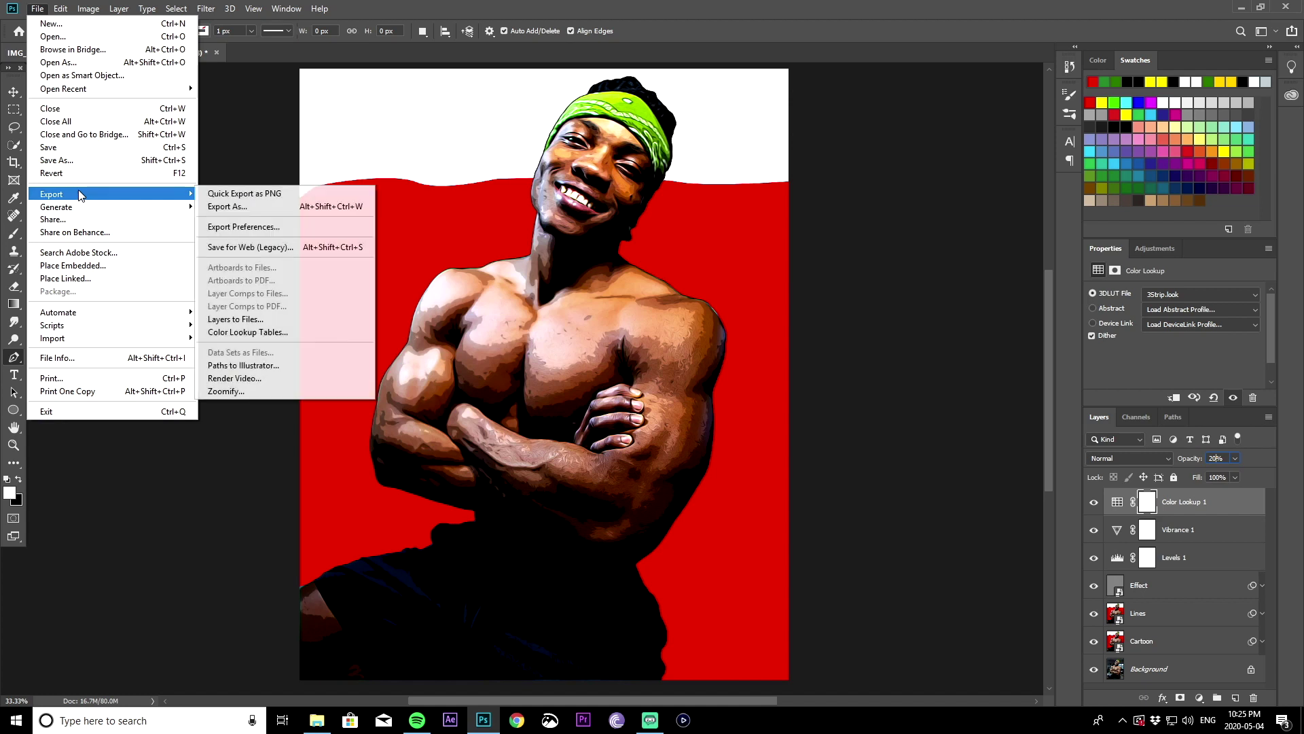
pyautogui.click(227, 206)
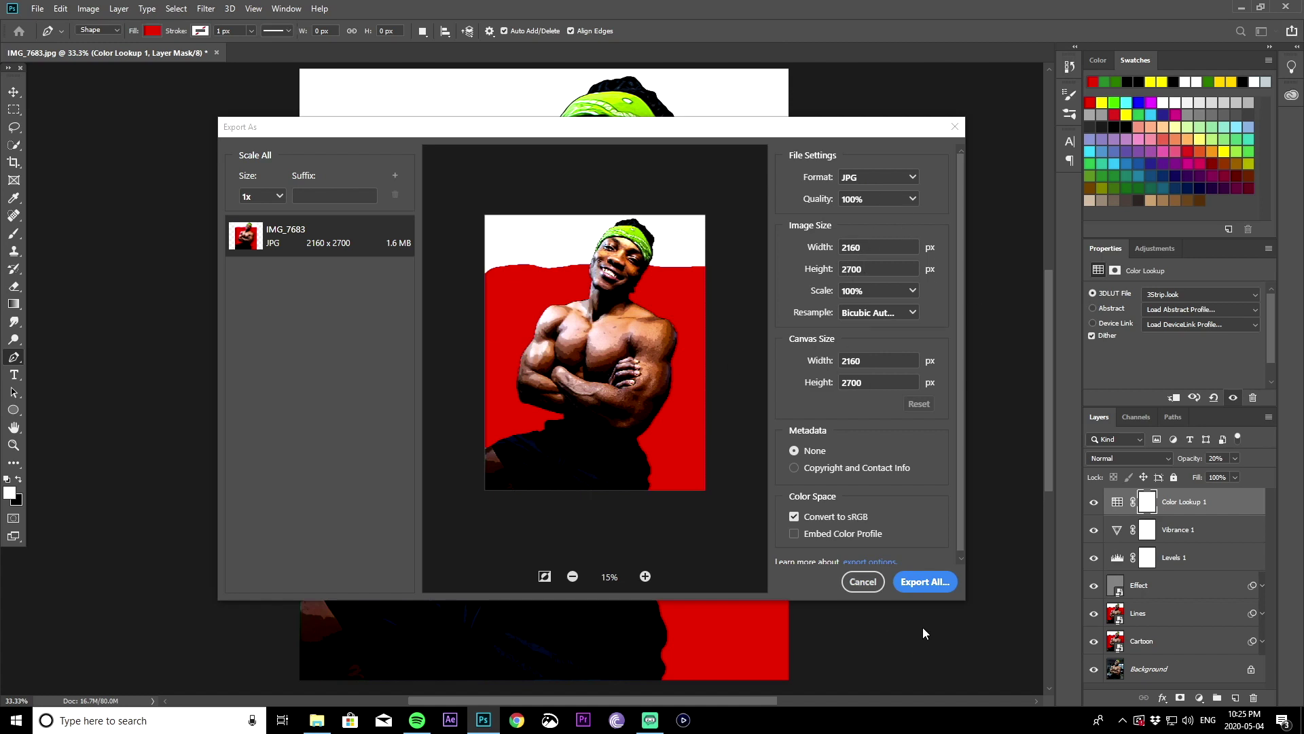
pyautogui.click(926, 580)
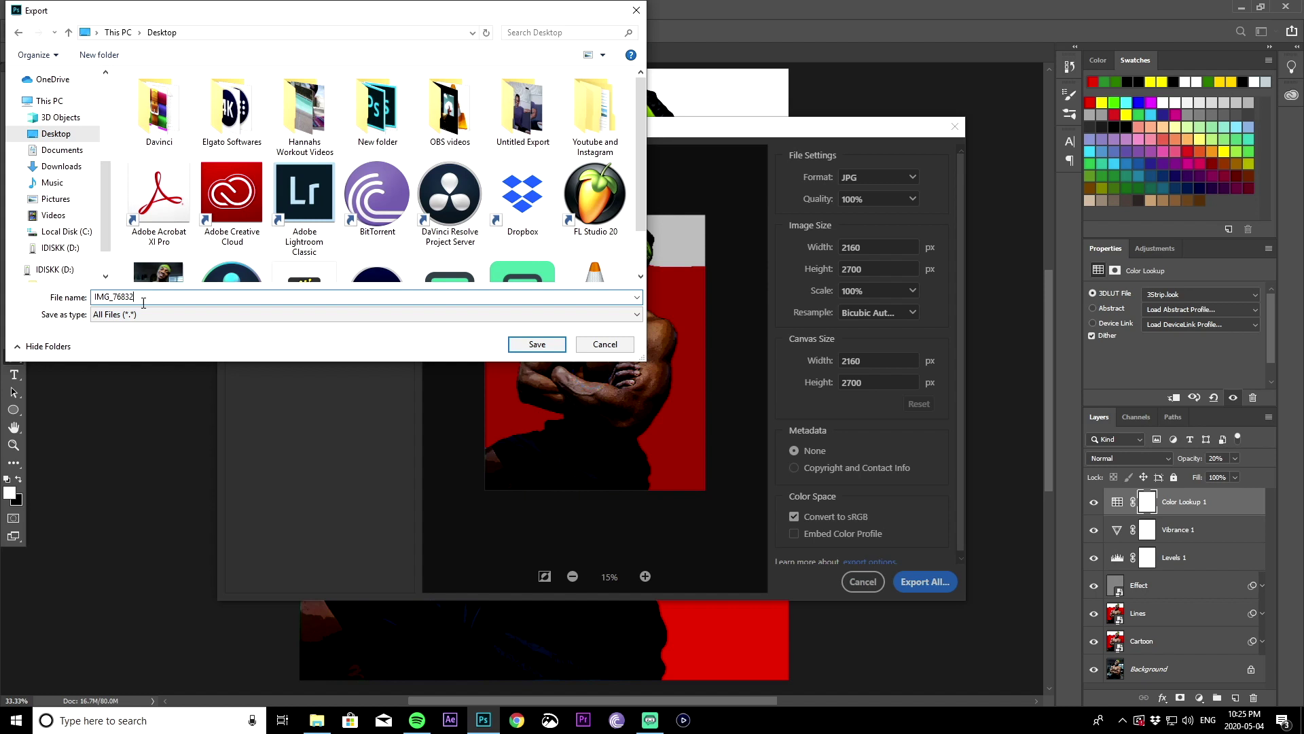
pyautogui.click(537, 344)
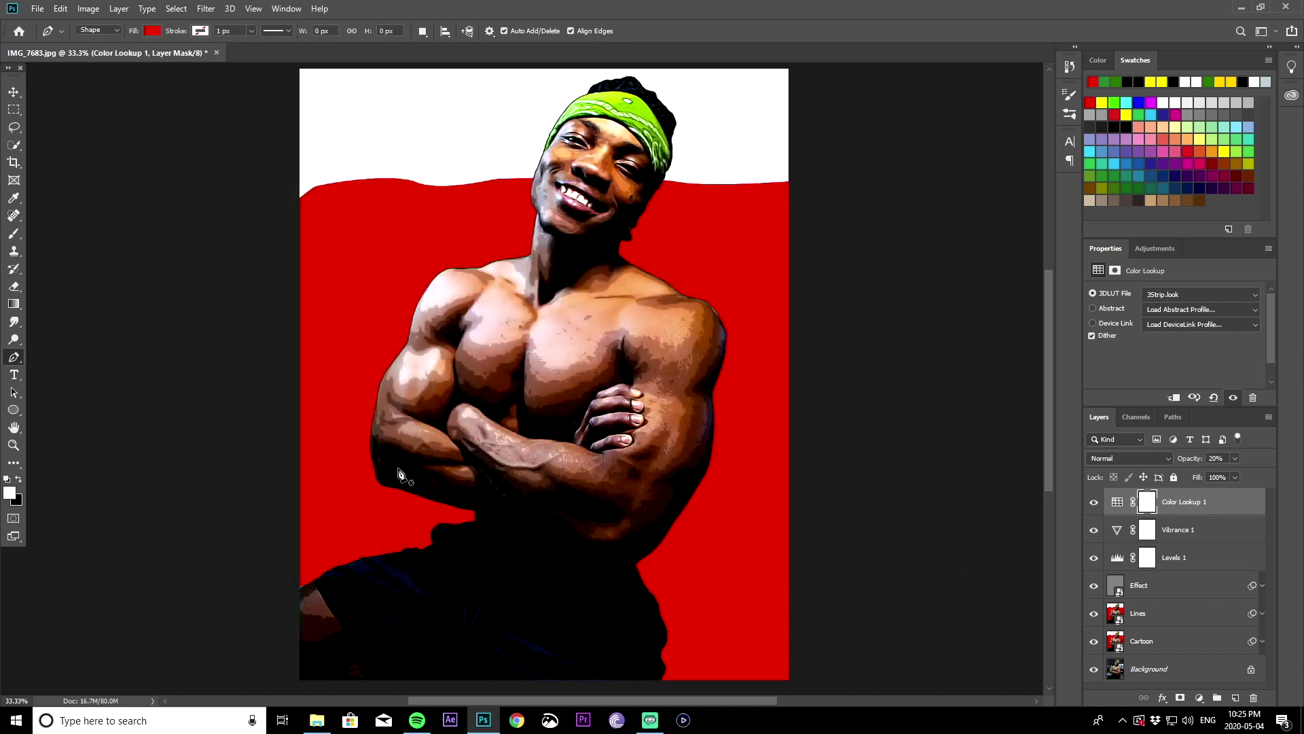
# - Open the exported IMG_76832.jpg image from disk
pyautogui.click(43, 9)
pyautogui.click(42, 8)
pyautogui.click(38, 8)
pyautogui.click(57, 38)
pyautogui.scroll(-2, 238, 169)
pyautogui.doubleClick(239, 171)
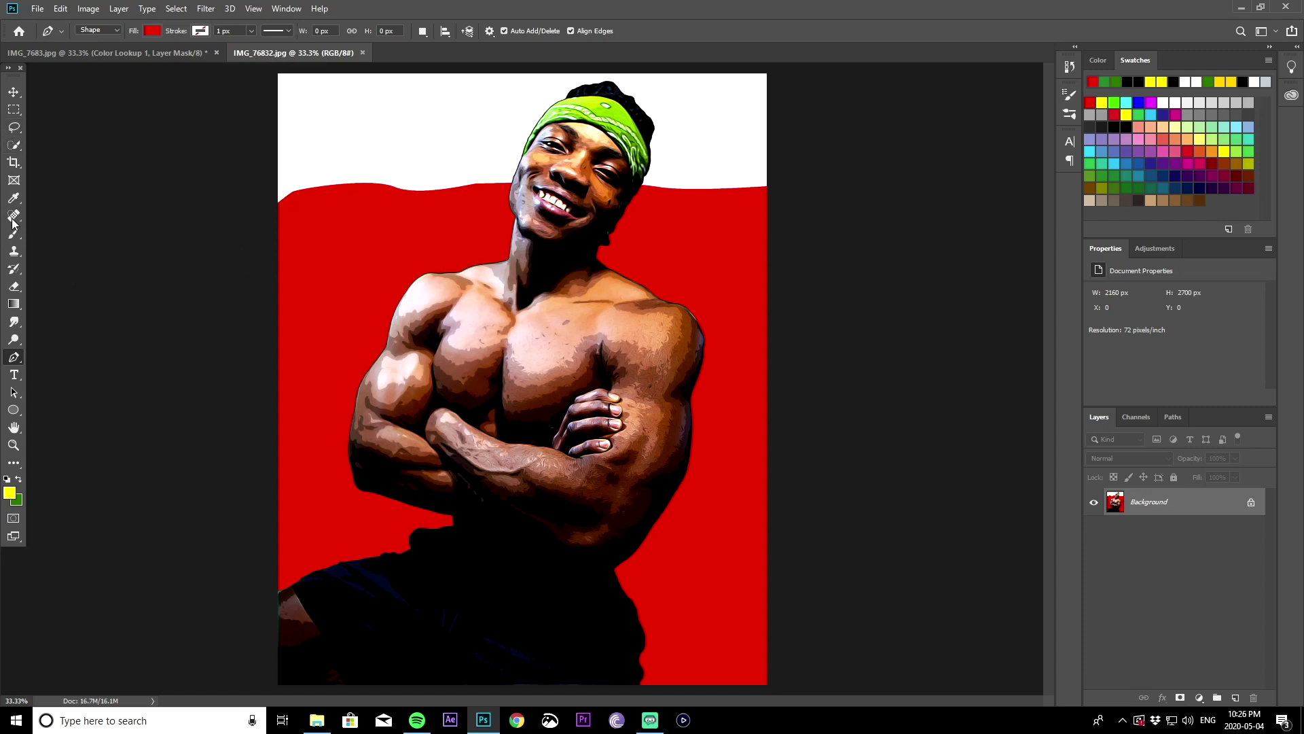
# - Quick-select the man's face, hair, shoulders, chest and arms, undoing the shorts
pyautogui.click(13, 146)
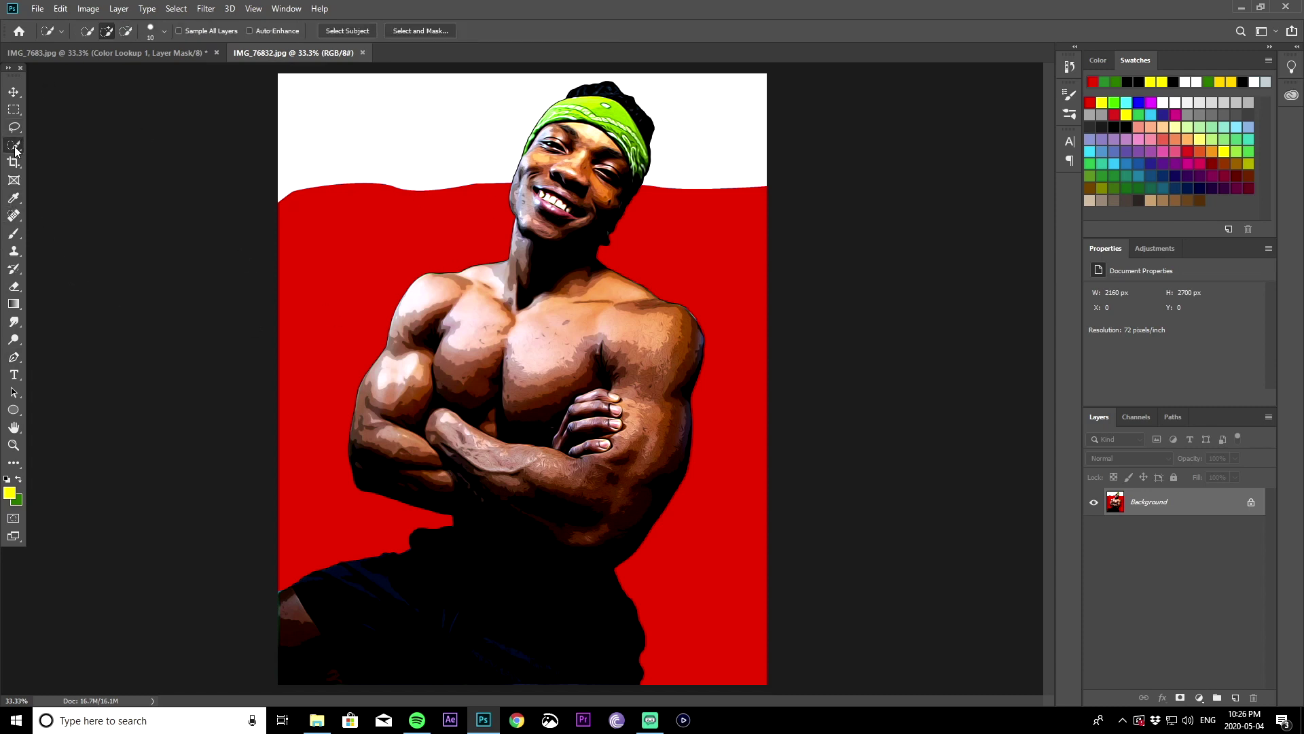
pyautogui.moveTo(581, 160); pyautogui.dragTo(557, 216)
pyautogui.moveTo(577, 135)
pyautogui.mouseDown()
pyautogui.moveTo(622, 115)
pyautogui.moveTo(611, 88)
pyautogui.mouseUp()
pyautogui.moveTo(625, 271)
pyautogui.mouseDown()
pyautogui.moveTo(509, 353)
pyautogui.moveTo(462, 353)
pyautogui.moveTo(605, 401)
pyautogui.moveTo(537, 472)
pyautogui.moveTo(394, 421)
pyautogui.moveTo(384, 451)
pyautogui.moveTo(564, 472)
pyautogui.moveTo(641, 441)
pyautogui.mouseUp()
pyautogui.moveTo(489, 584); pyautogui.dragTo(312, 595)
pyautogui.hotkey('ctrl', 'z')
pyautogui.press('alt')
pyautogui.rightClick(554, 354)
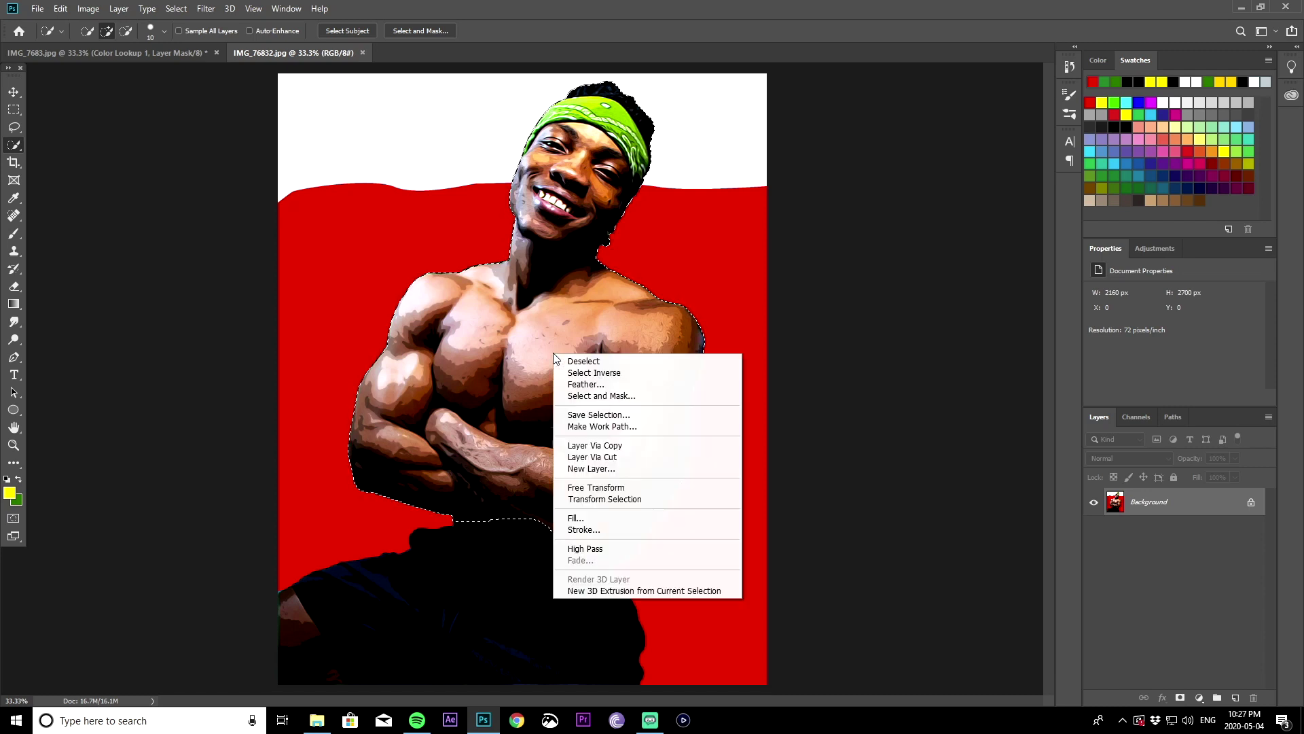
# - Add the arm's upper edge, then refine the man's selection: Radius 2 px, Smooth 27, Feather 3.3 px
pyautogui.click(598, 395)
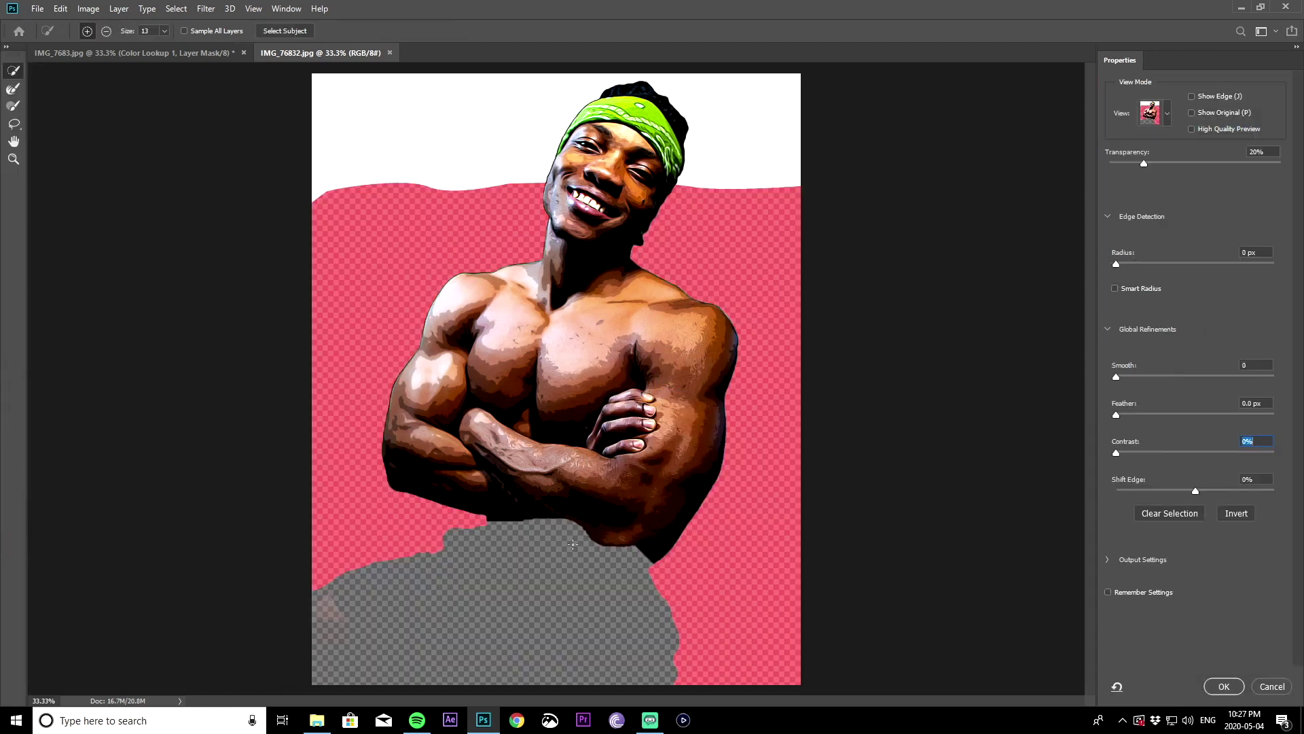
pyautogui.moveTo(391, 385); pyautogui.dragTo(387, 358)
pyautogui.click(1116, 264)
pyautogui.moveTo(1128, 376); pyautogui.dragTo(1118, 411)
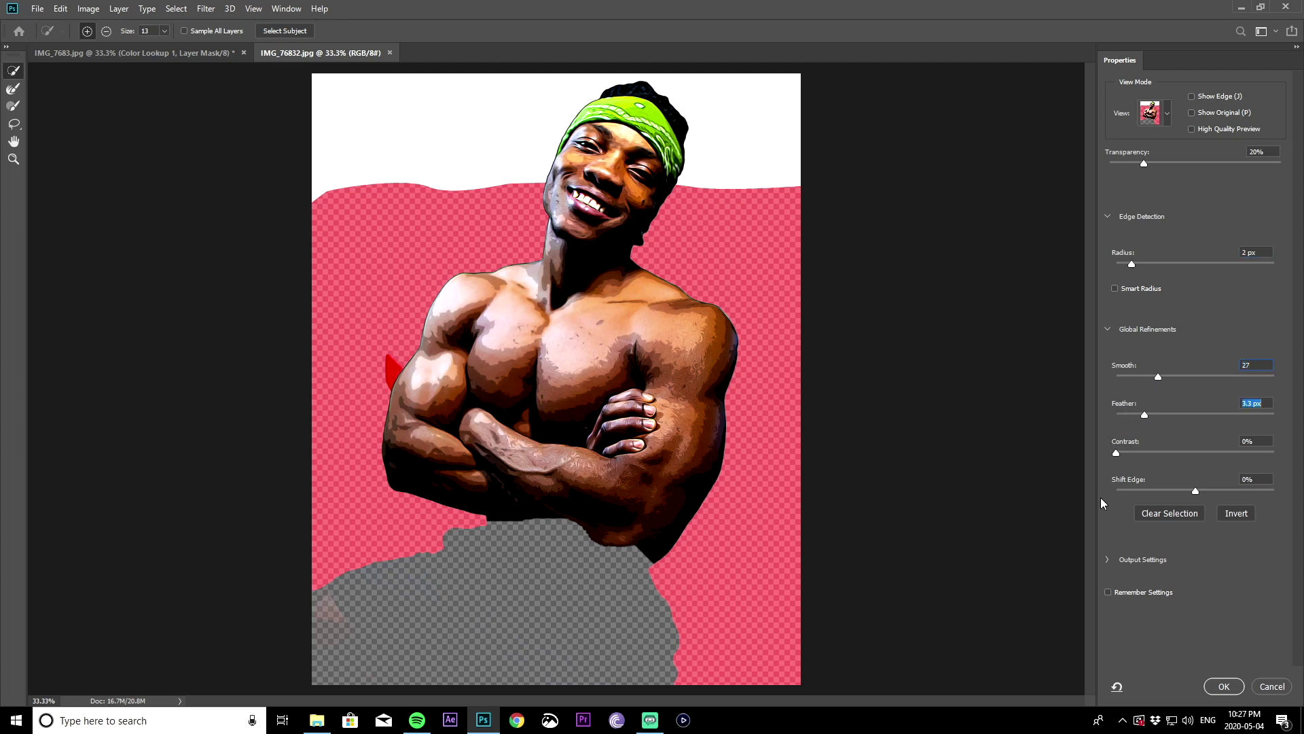
pyautogui.moveTo(1116, 451); pyautogui.dragTo(1163, 452)
pyautogui.click(1243, 686)
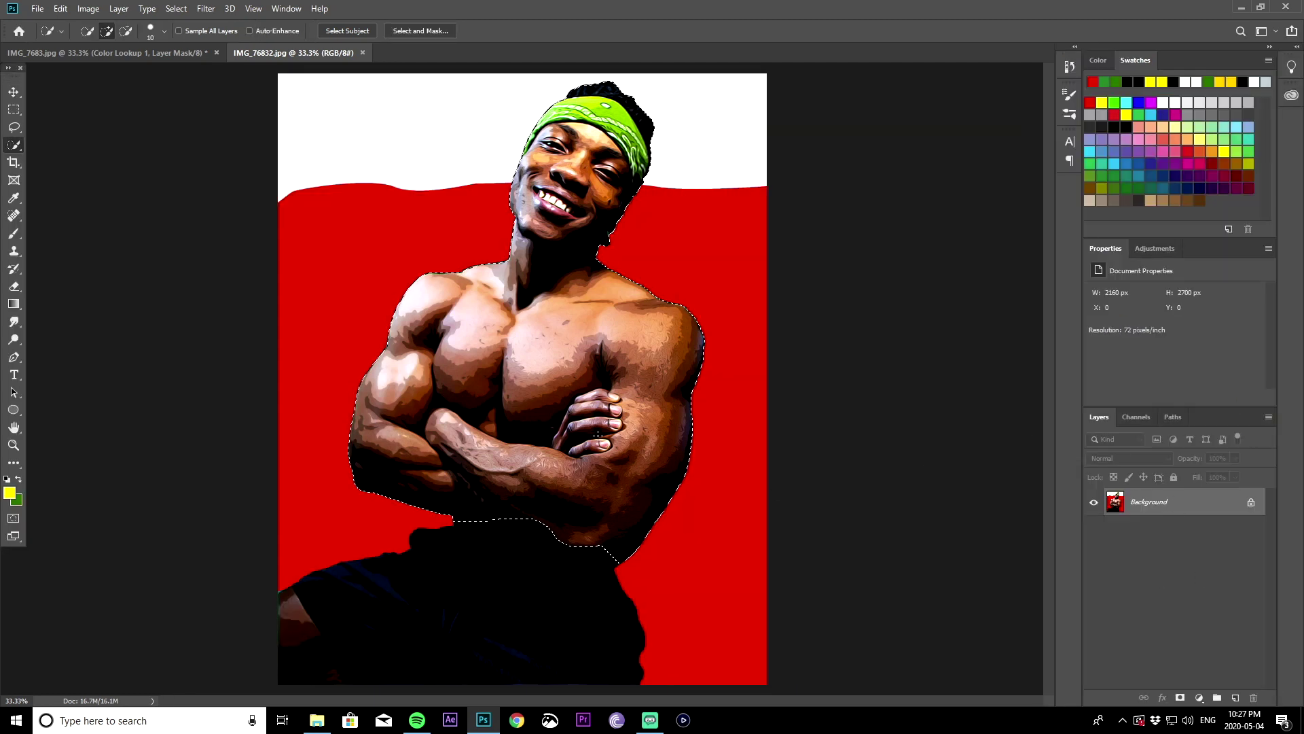
pyautogui.rightClick(578, 393)
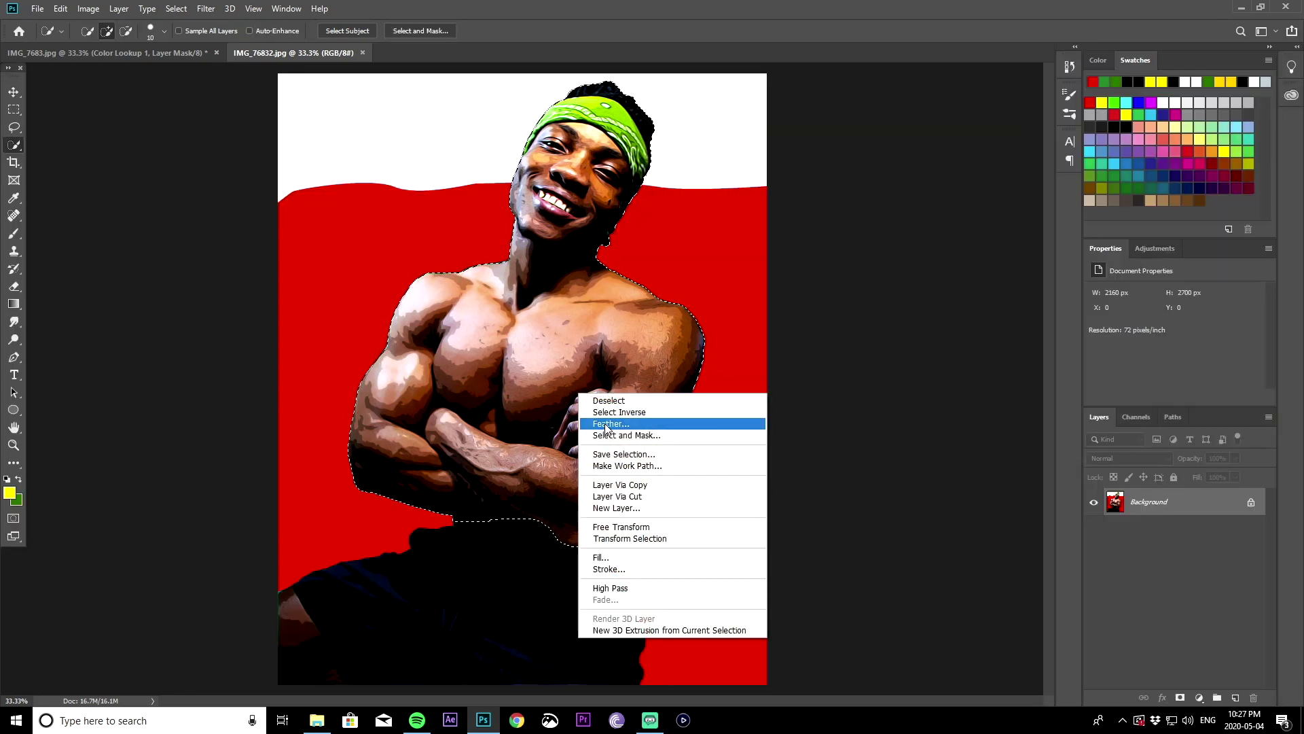
# - Copy the selected man onto a new Layer 1 and keep that layer active
pyautogui.click(637, 487)
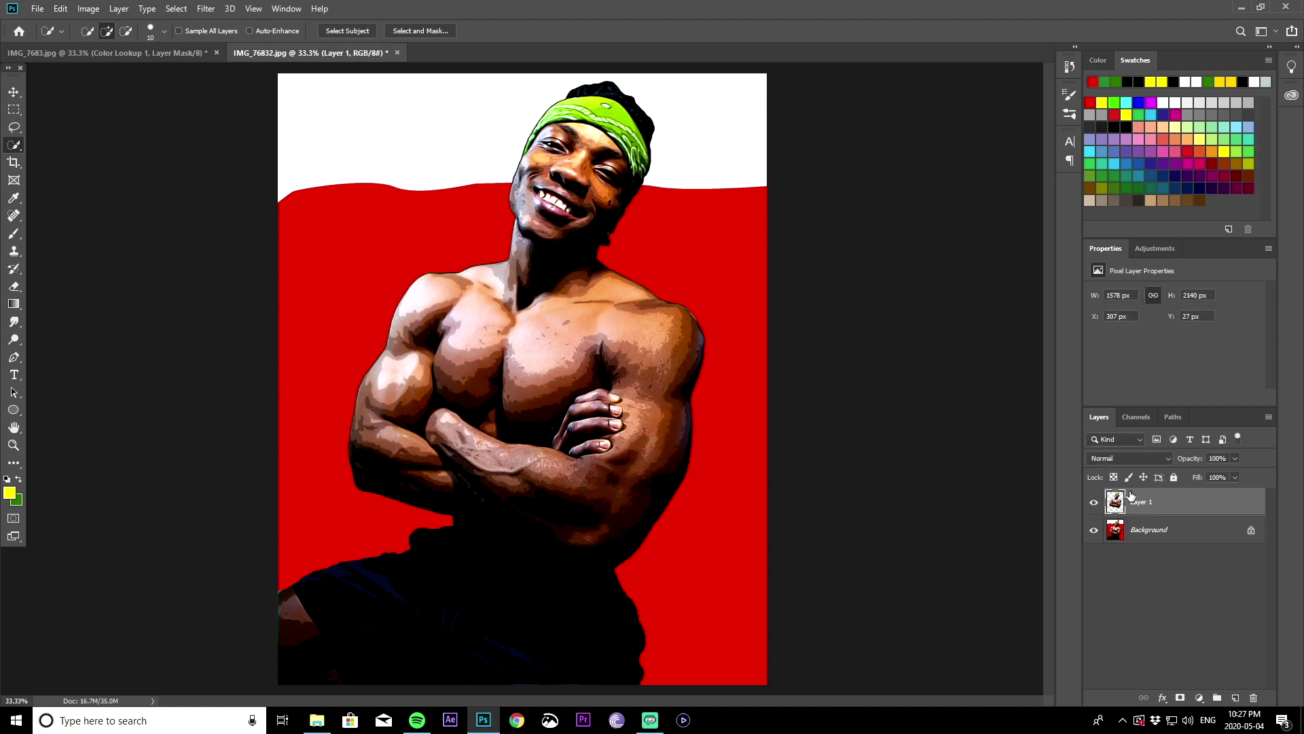
pyautogui.click(1145, 532)
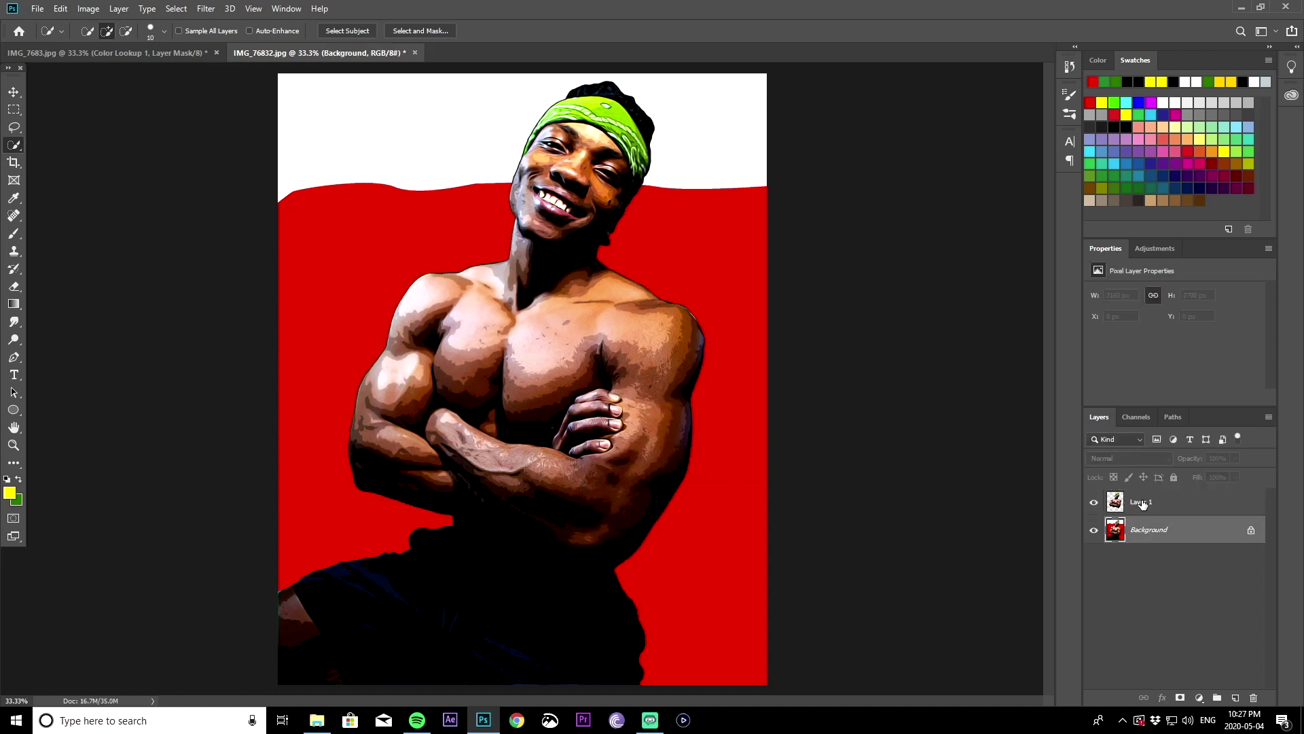
pyautogui.click(1141, 504)
# - Create a new 800 × 800 px document
pyautogui.click(38, 8)
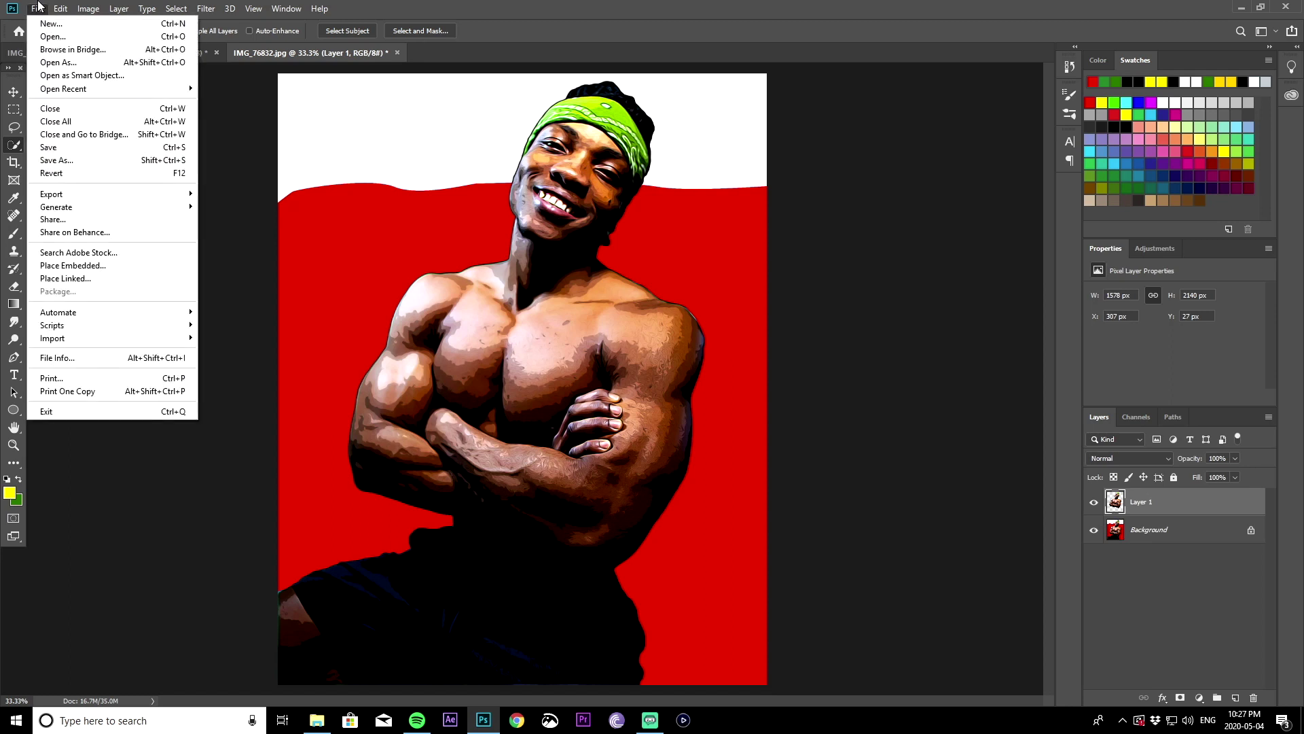
pyautogui.click(43, 22)
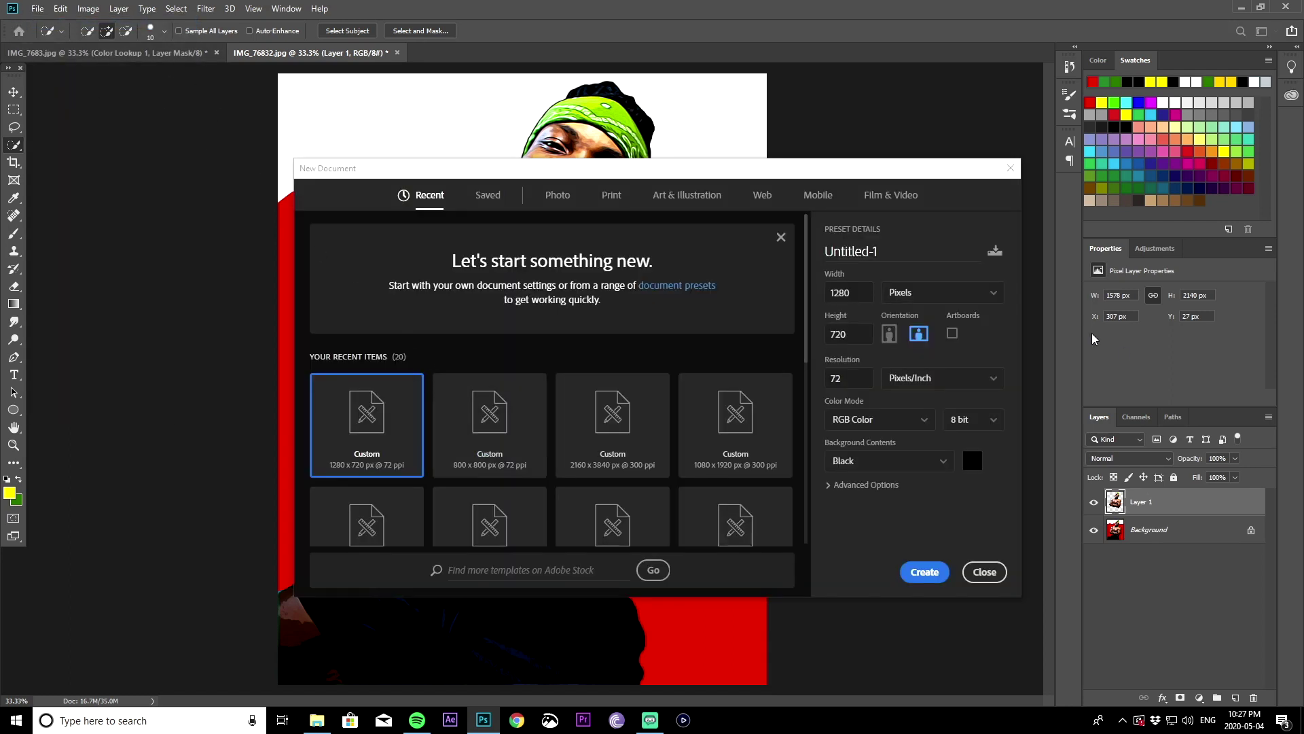
pyautogui.doubleClick(857, 290)
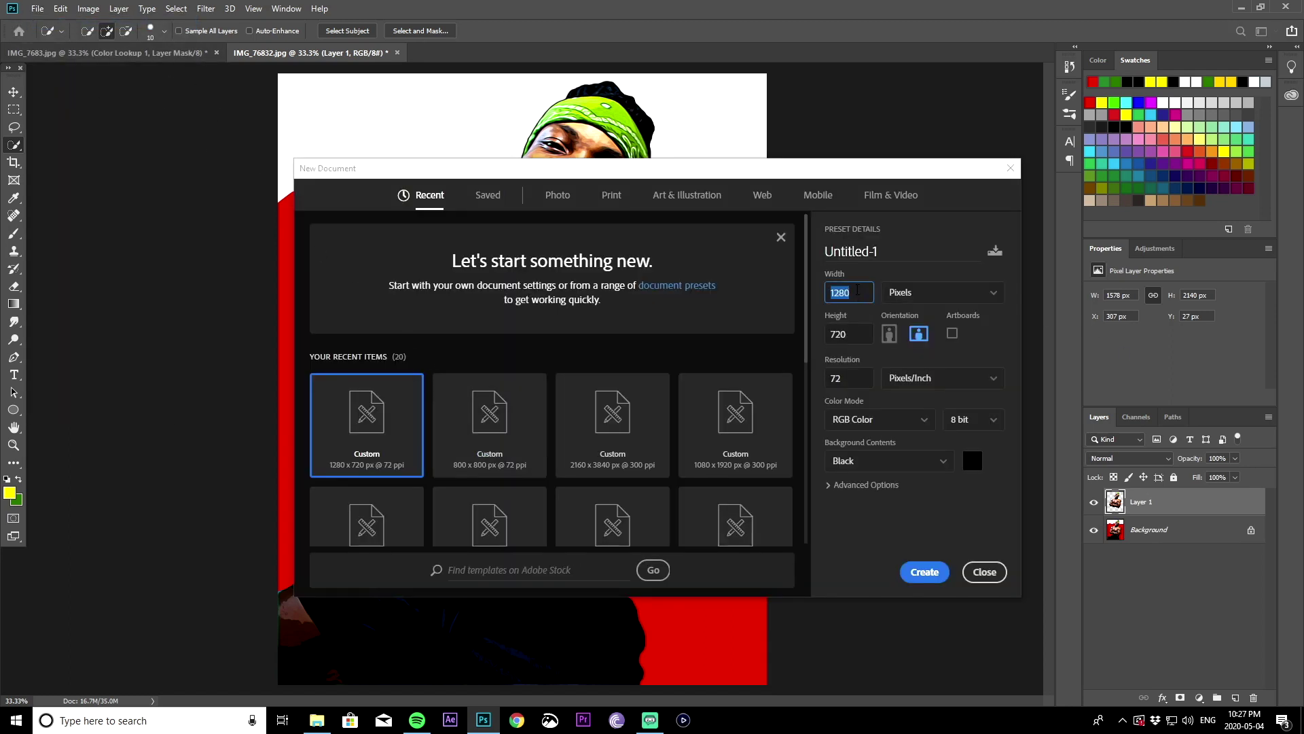
pyautogui.write('800')
pyautogui.doubleClick(864, 334)
pyautogui.write('8')
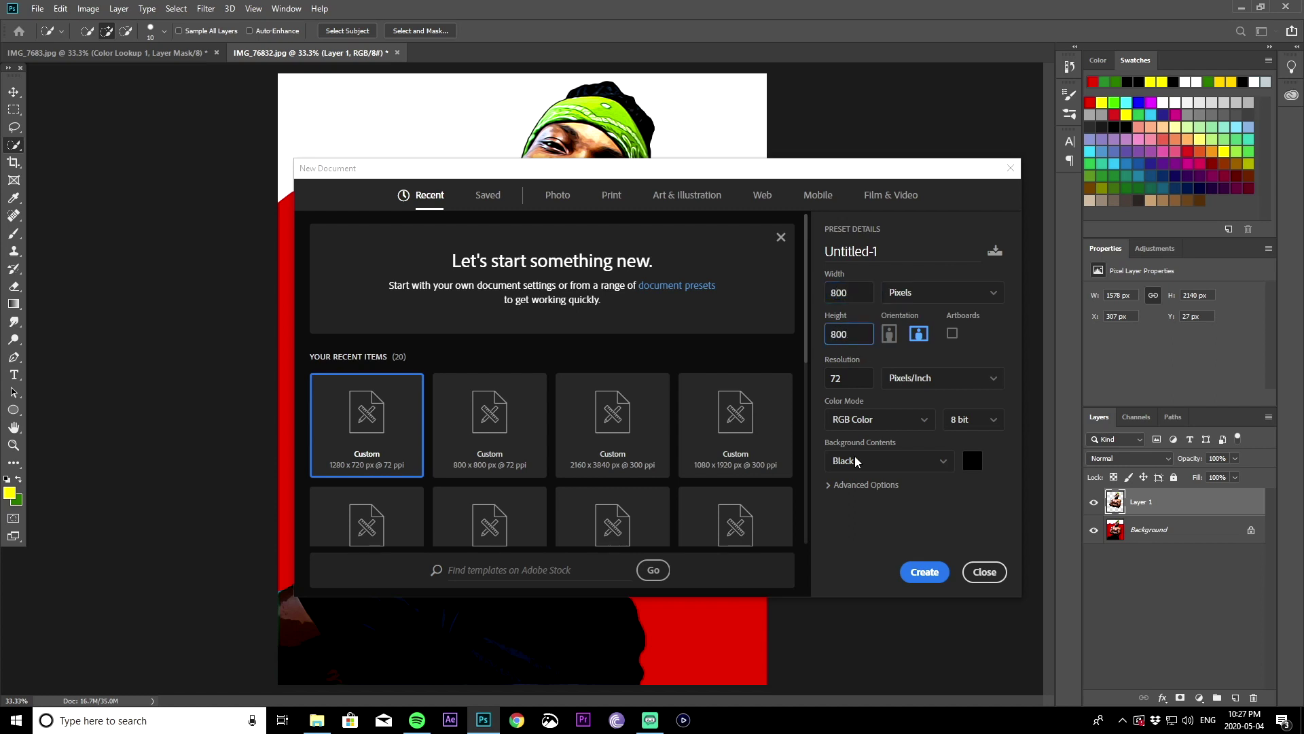
pyautogui.click(927, 578)
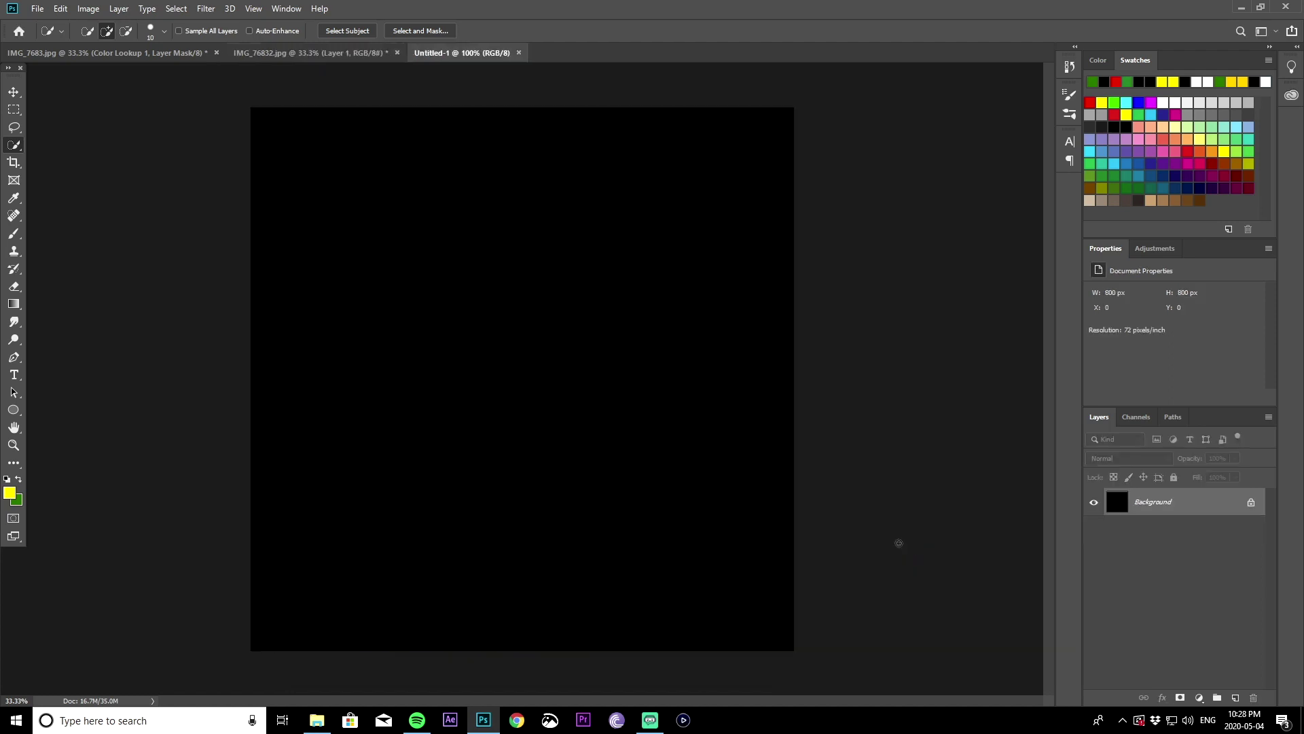
# - Set the foreground colour to yellow (#ffea00) and fill the Untitled-1 background with it
pyautogui.click(14, 92)
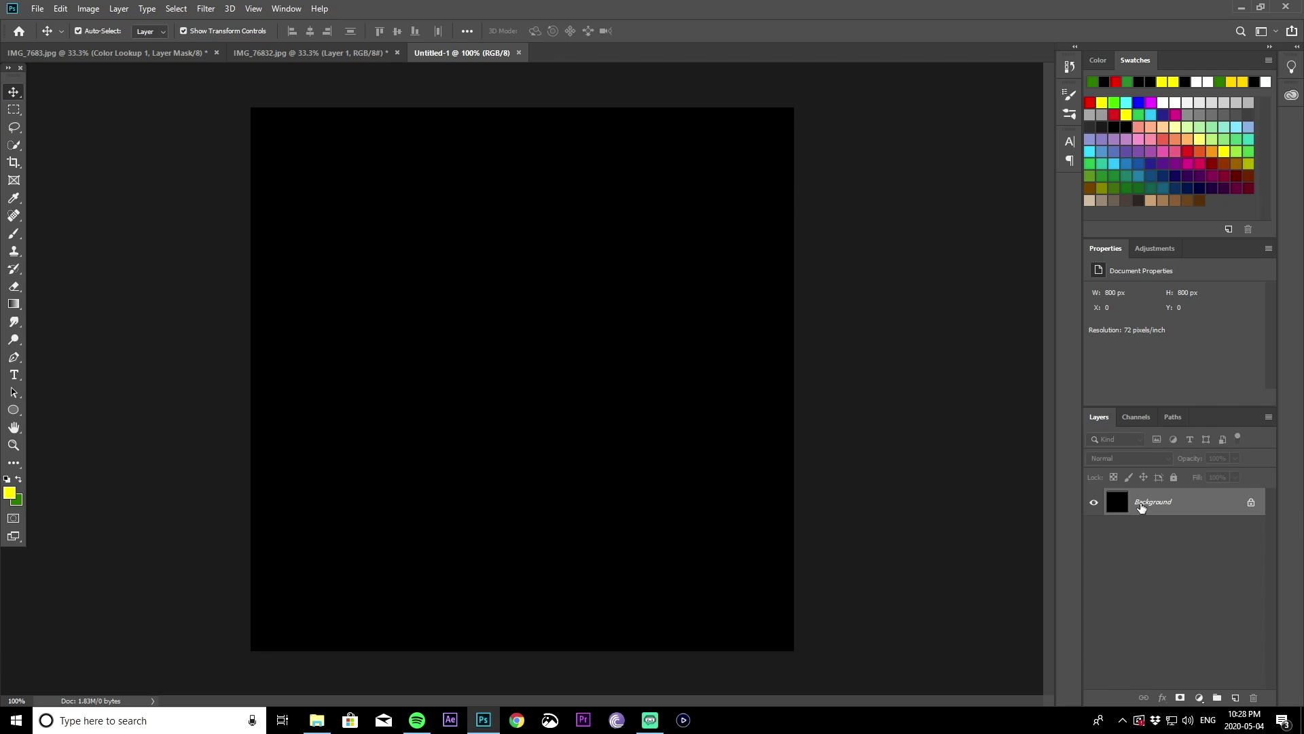
pyautogui.click(1162, 82)
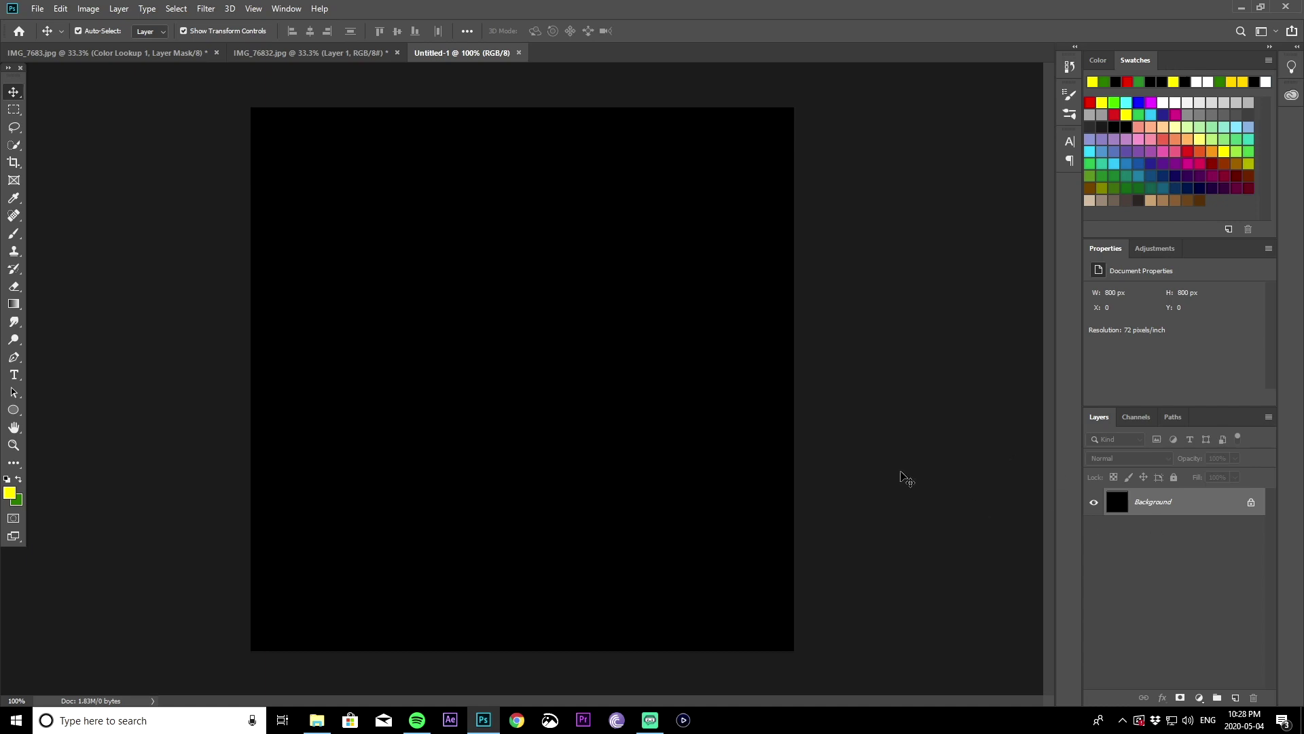
pyautogui.click(10, 494)
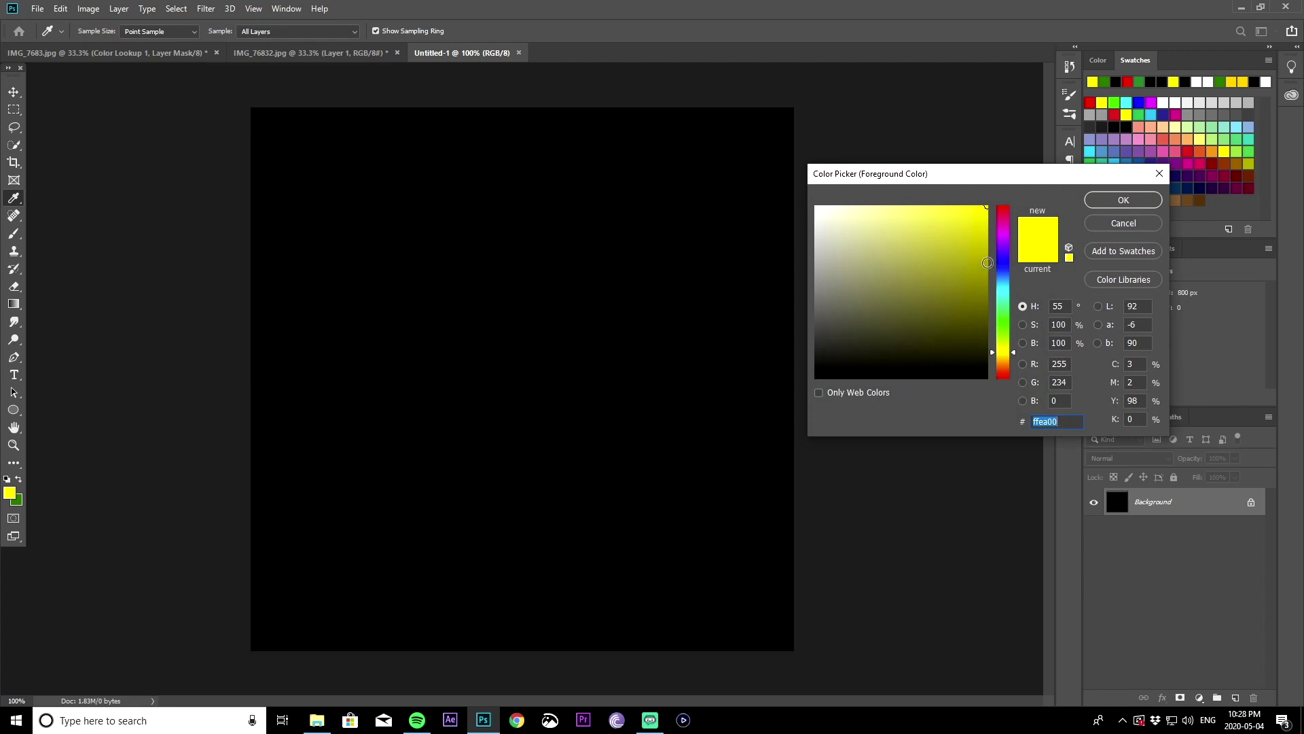
pyautogui.click(1123, 201)
pyautogui.click(63, 9)
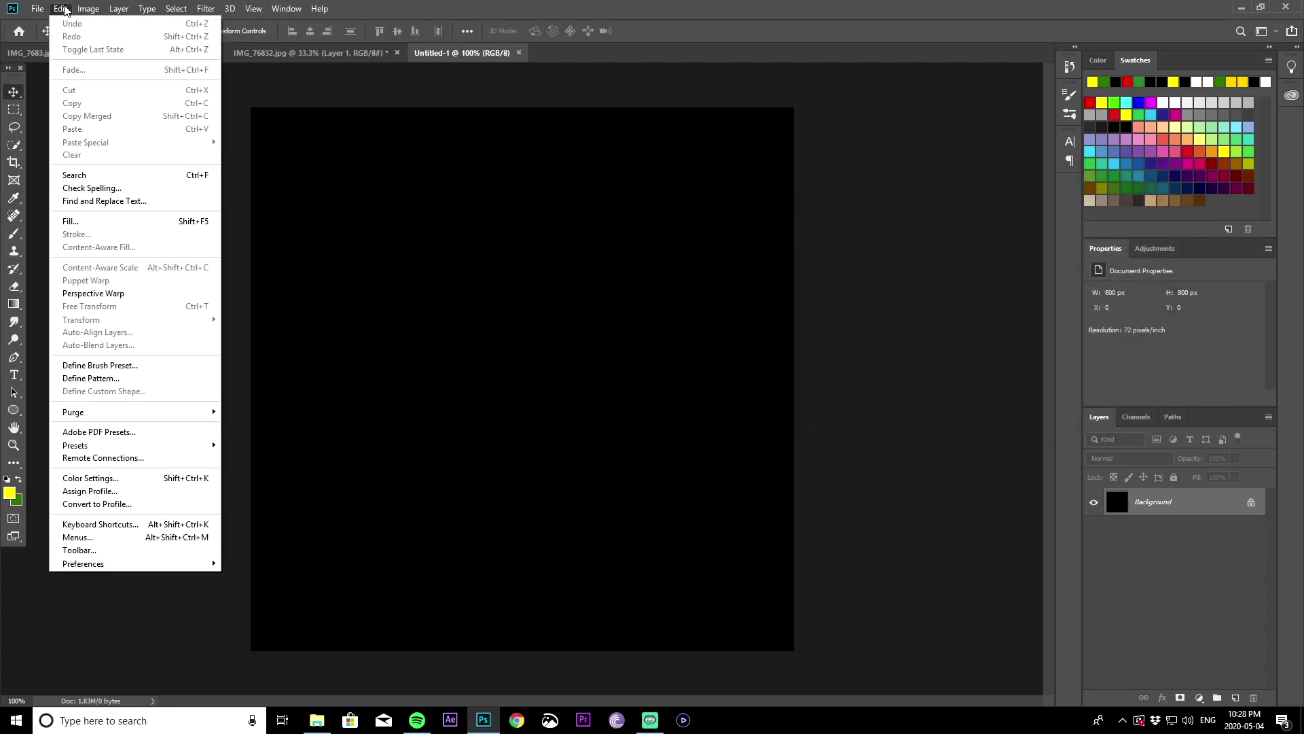
pyautogui.click(93, 222)
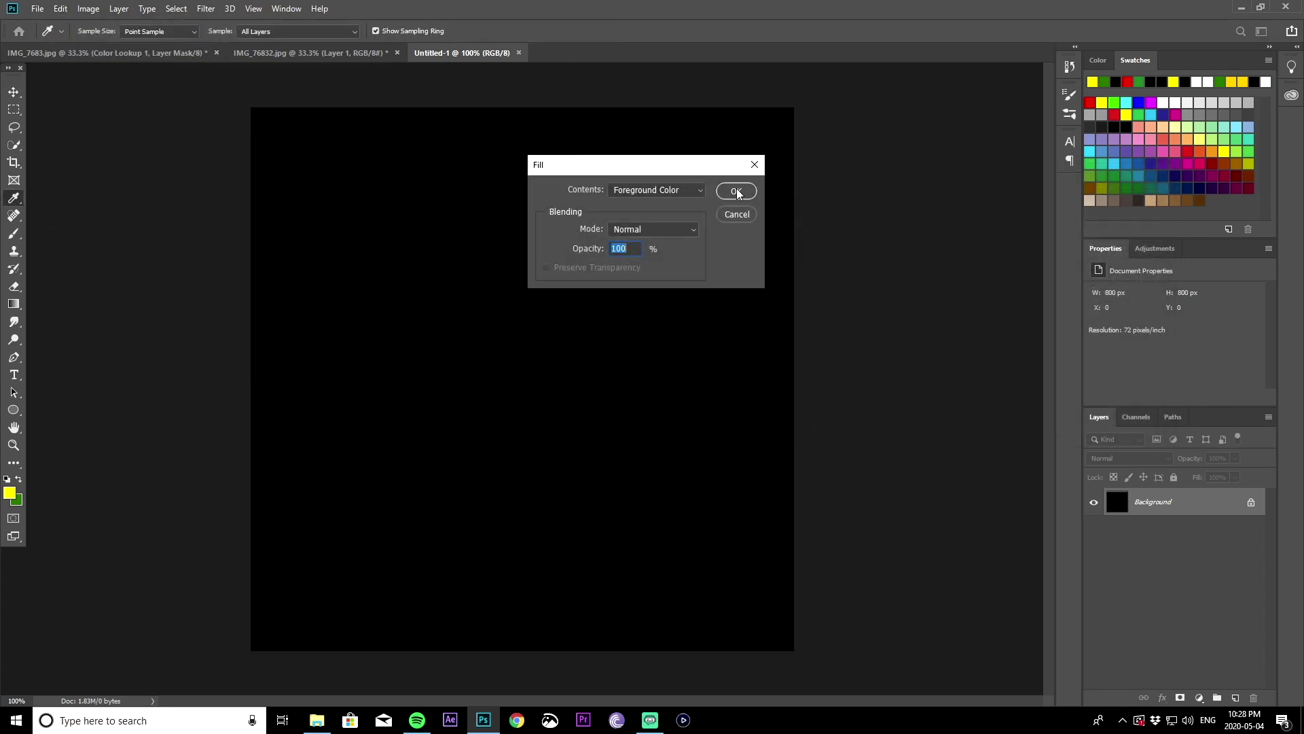
pyautogui.click(738, 192)
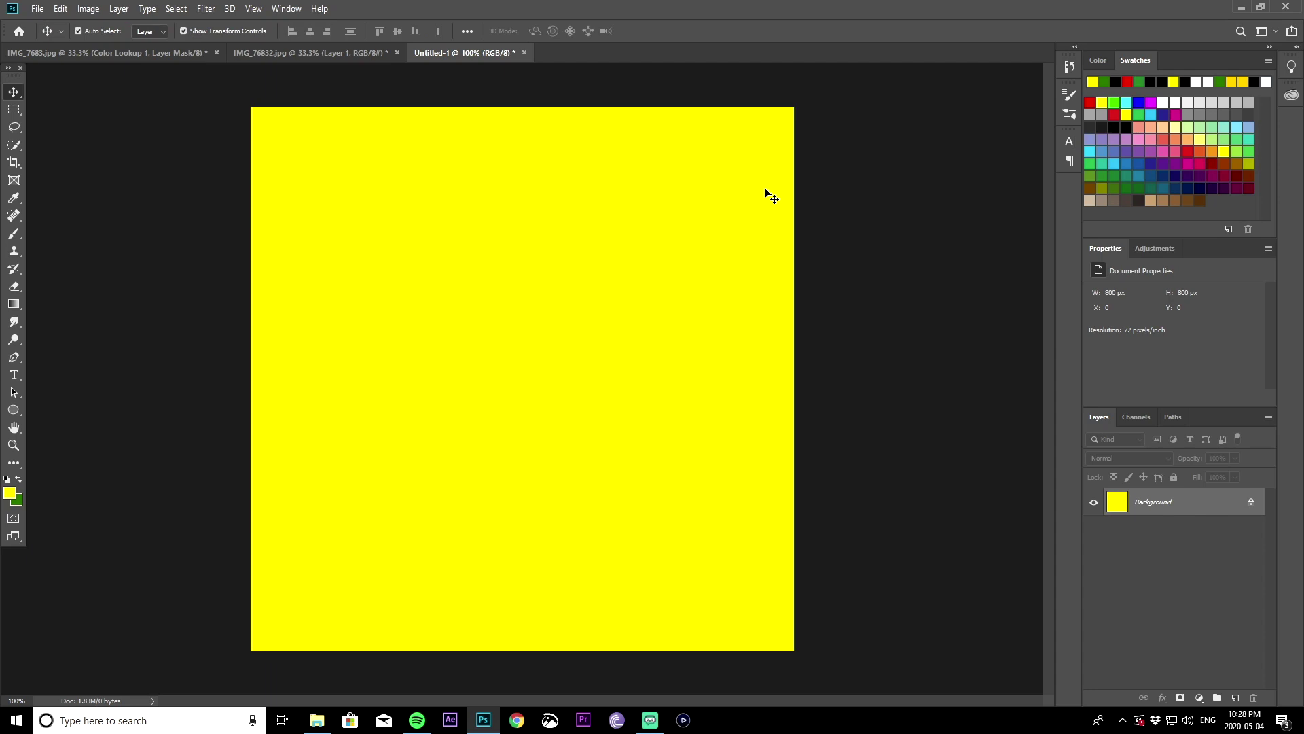
pyautogui.click(320, 55)
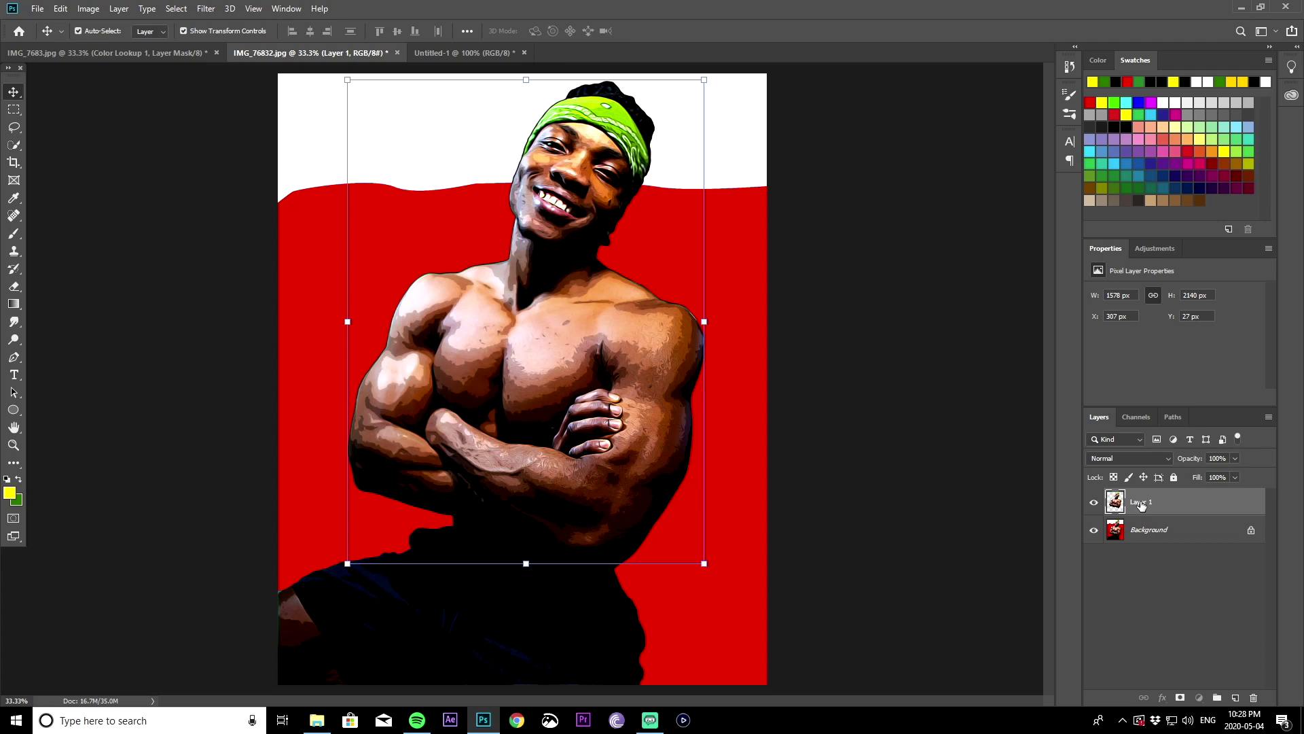
# - Bring the bodybuilder layer onto the yellow canvas and scale it down to about 41%
pyautogui.moveTo(1141, 504); pyautogui.dragTo(538, 310)
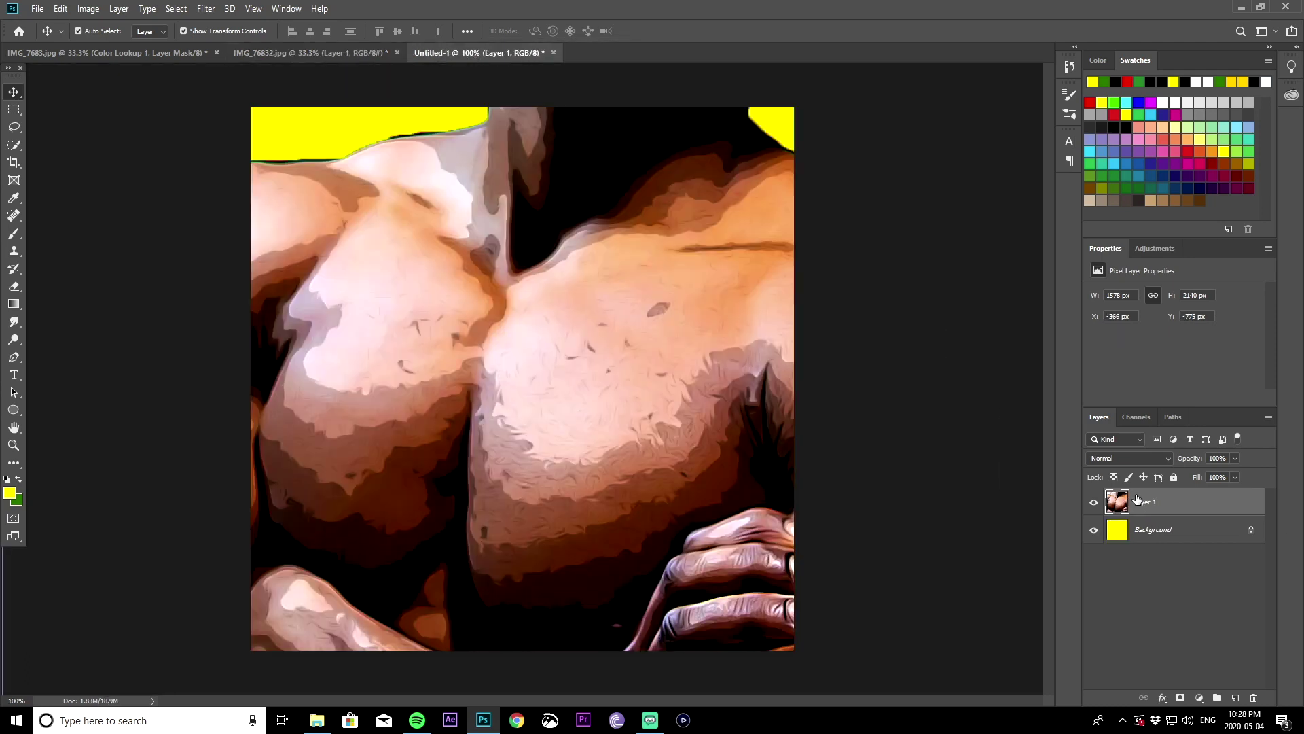
pyautogui.hotkey('ctrl', 't')
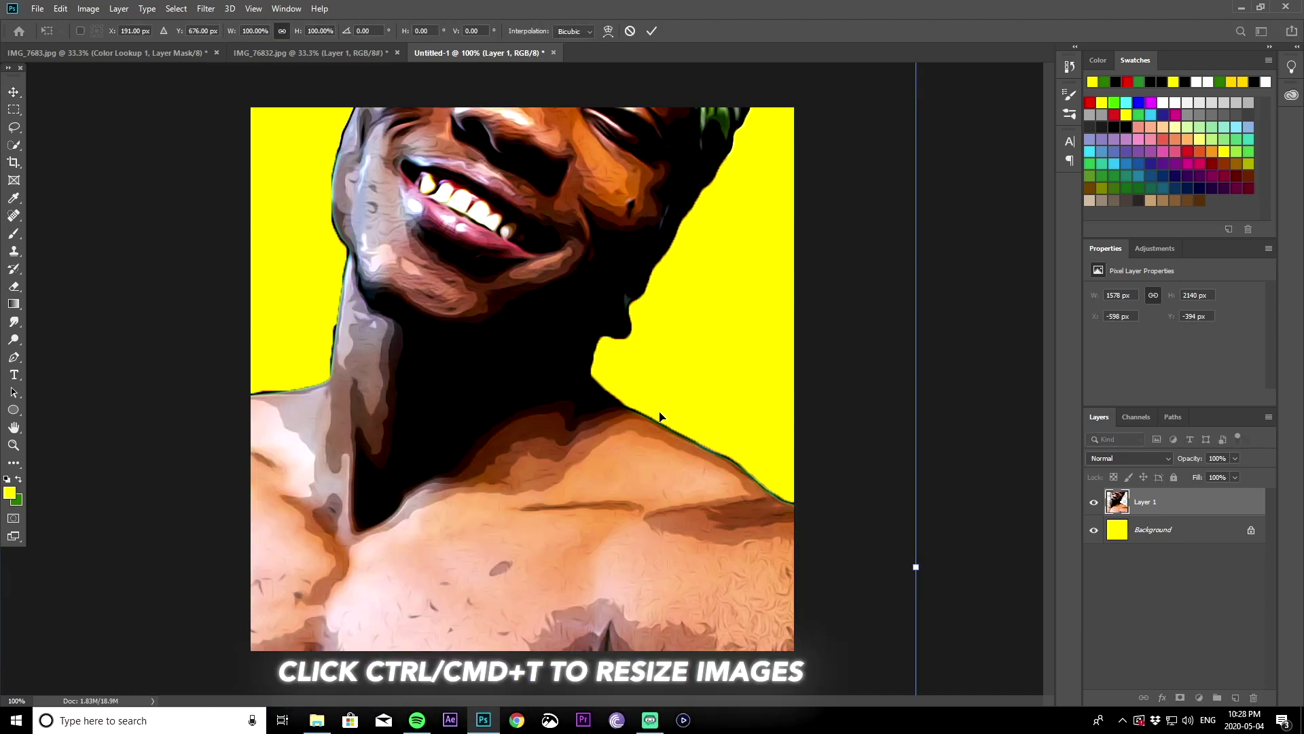
pyautogui.moveTo(666, 383); pyautogui.dragTo(711, 458)
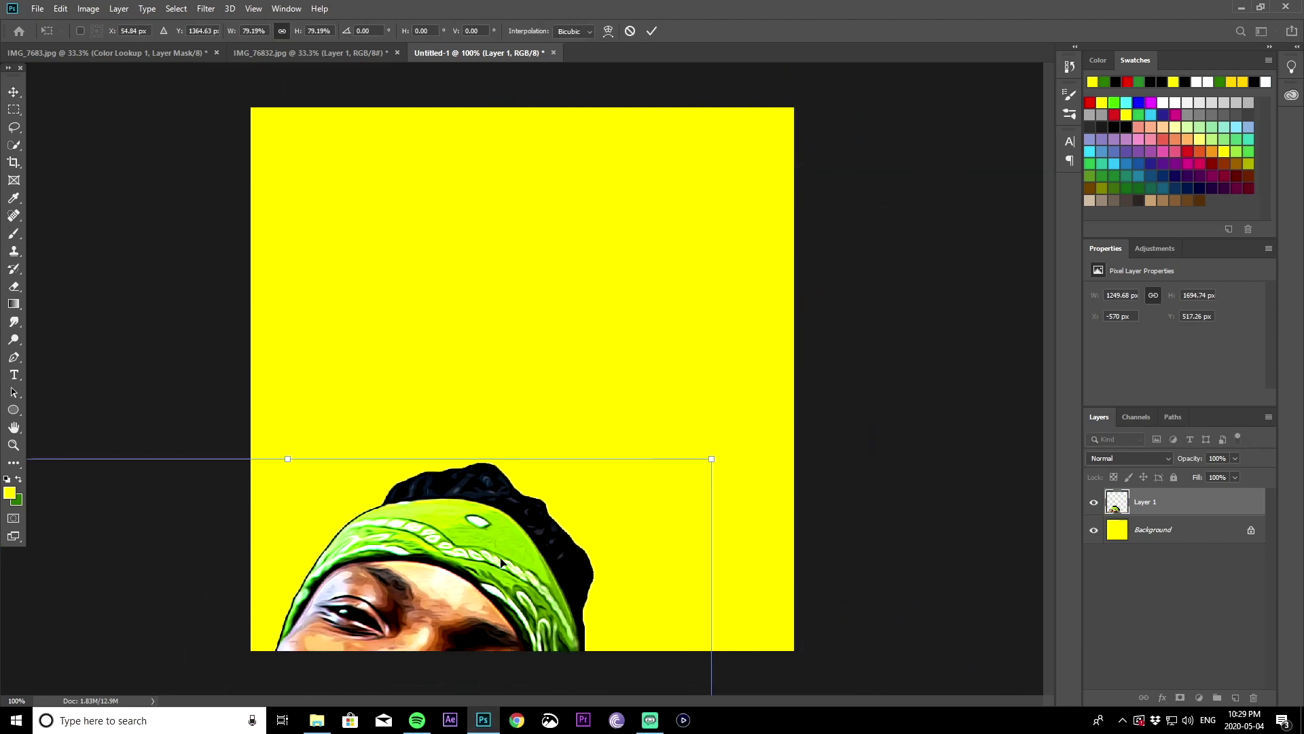
pyautogui.moveTo(502, 561); pyautogui.dragTo(781, 166)
pyautogui.moveTo(990, 63); pyautogui.dragTo(724, 109)
pyautogui.moveTo(666, 252)
pyautogui.mouseDown()
pyautogui.moveTo(661, 262)
pyautogui.moveTo(666, 248)
pyautogui.mouseUp()
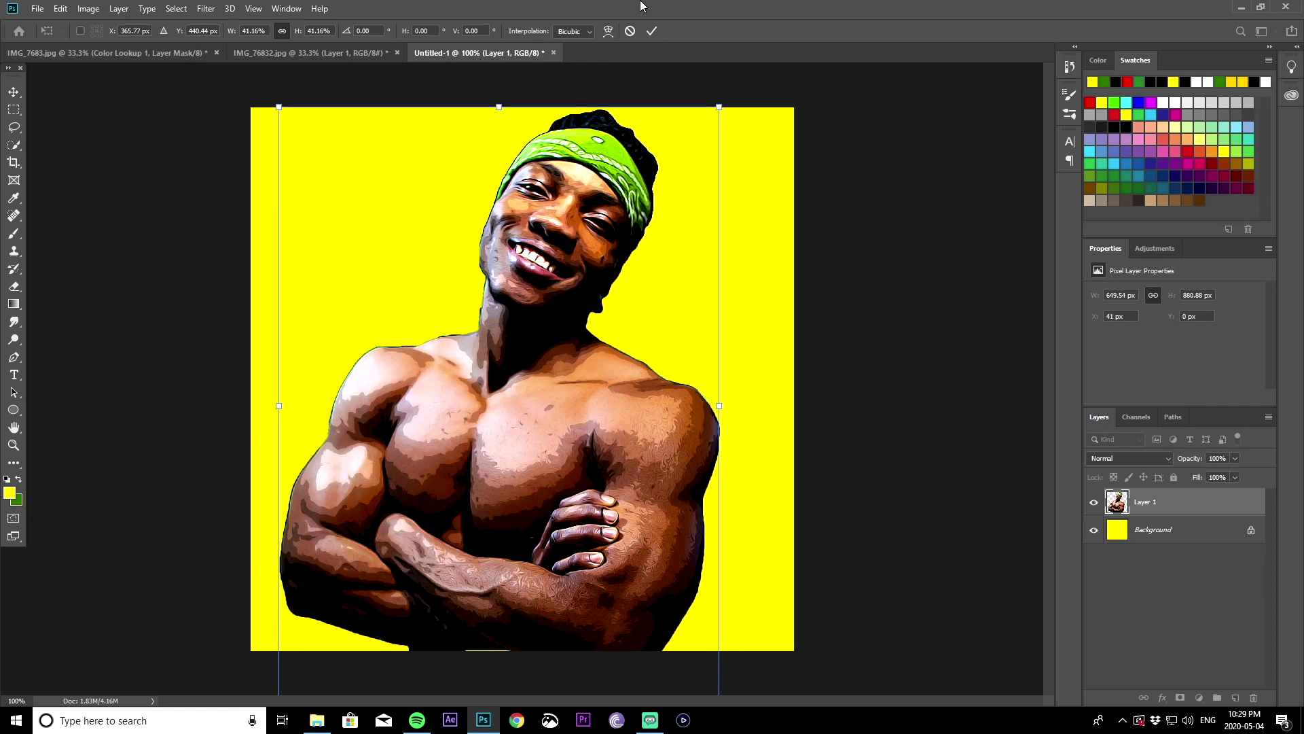
pyautogui.press('Return')
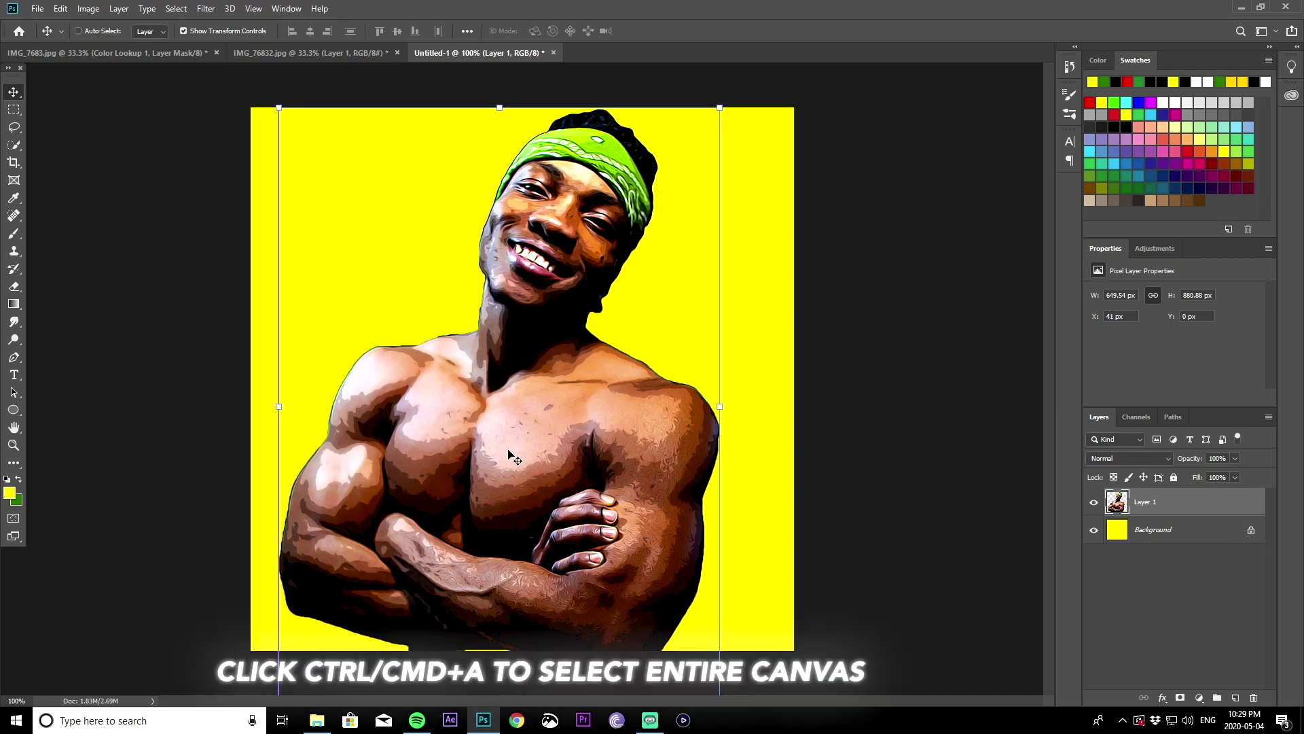
# - Centre the bodybuilder horizontally on the canvas, keeping its vertical position, then deselect
pyautogui.hotkey('ctrl', 'a')
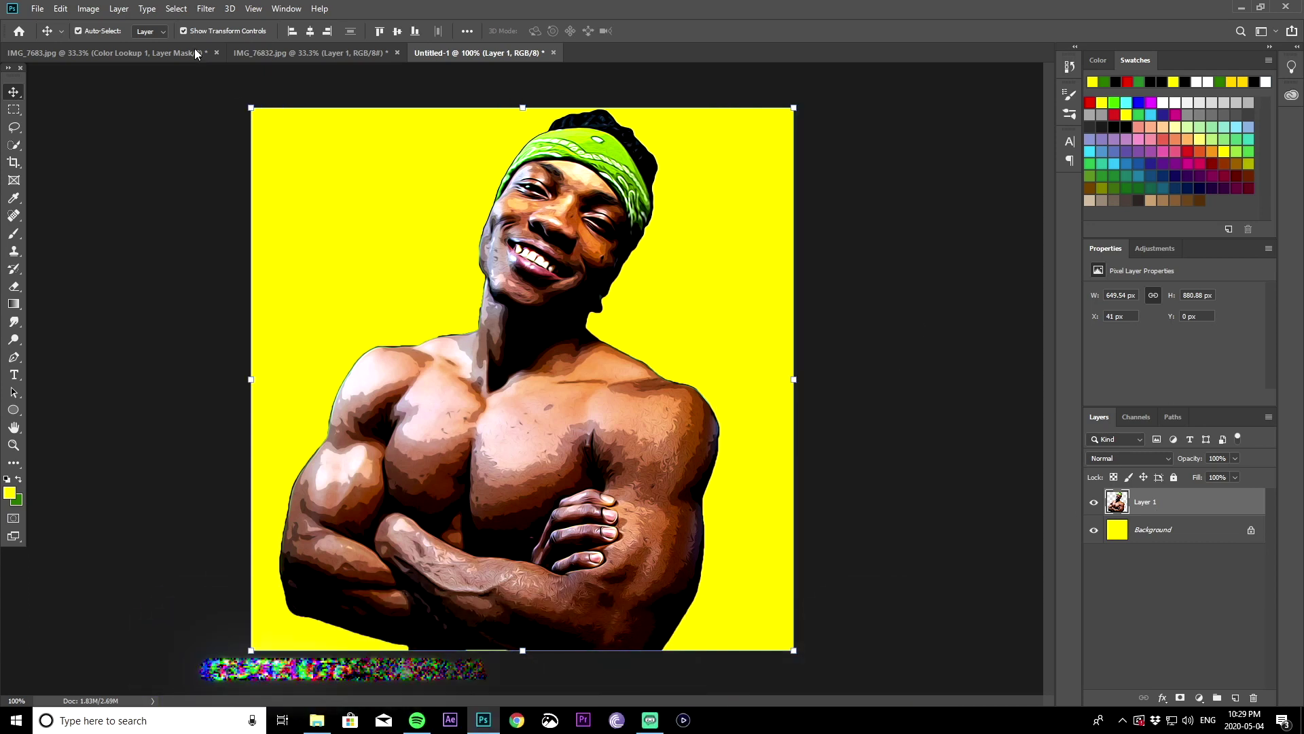
pyautogui.click(310, 32)
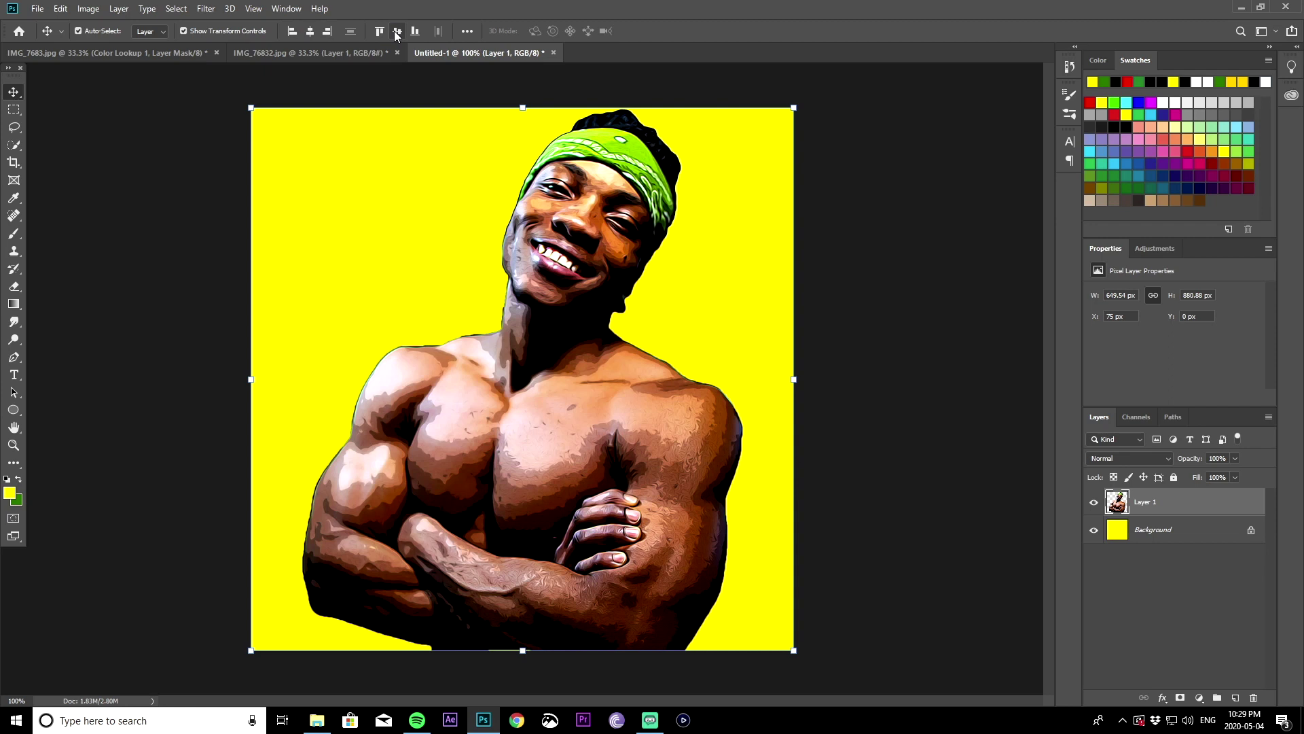
pyautogui.click(397, 31)
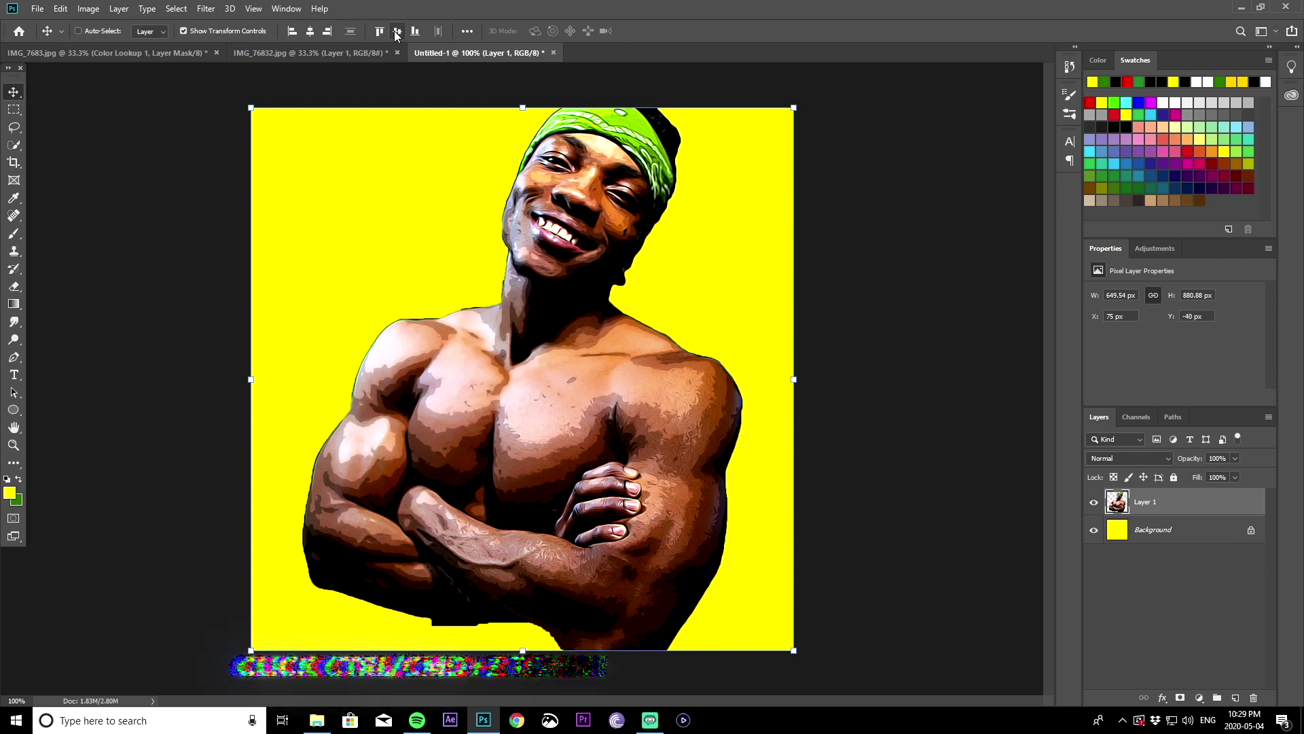
pyautogui.hotkey('ctrl', 'z')
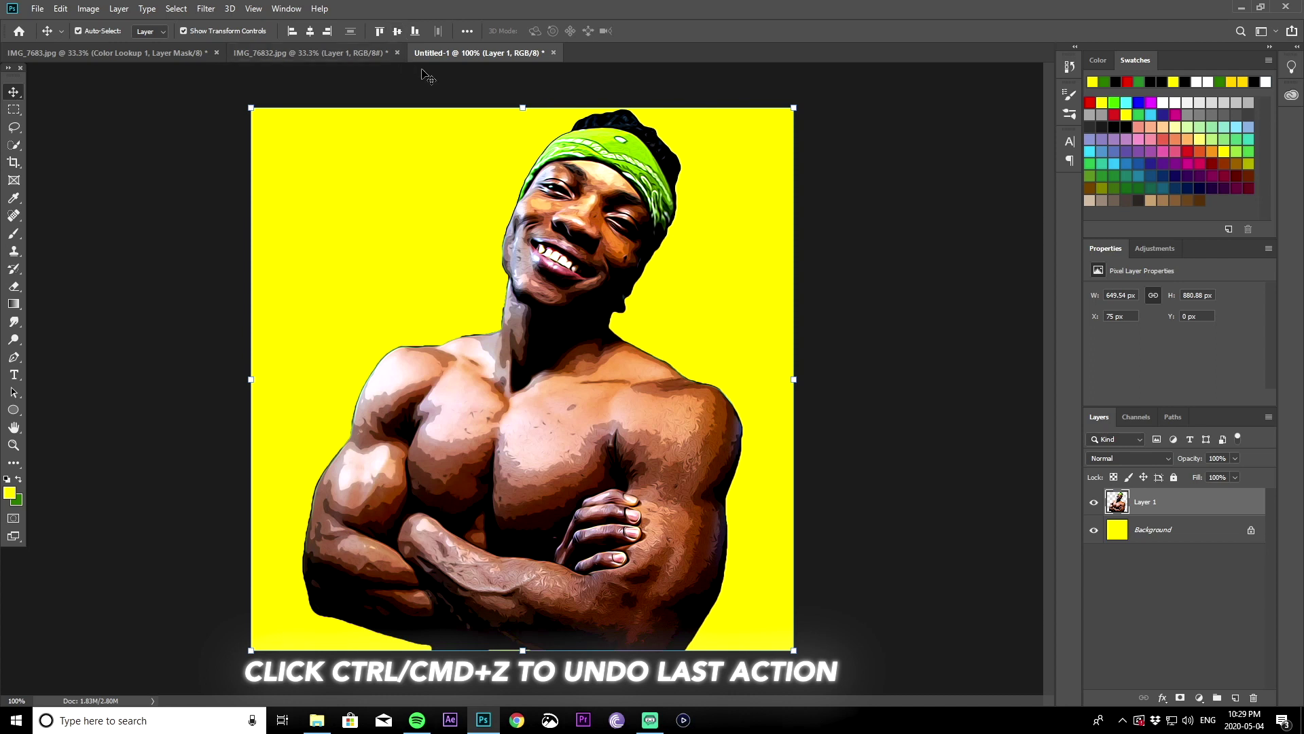
pyautogui.click(893, 248)
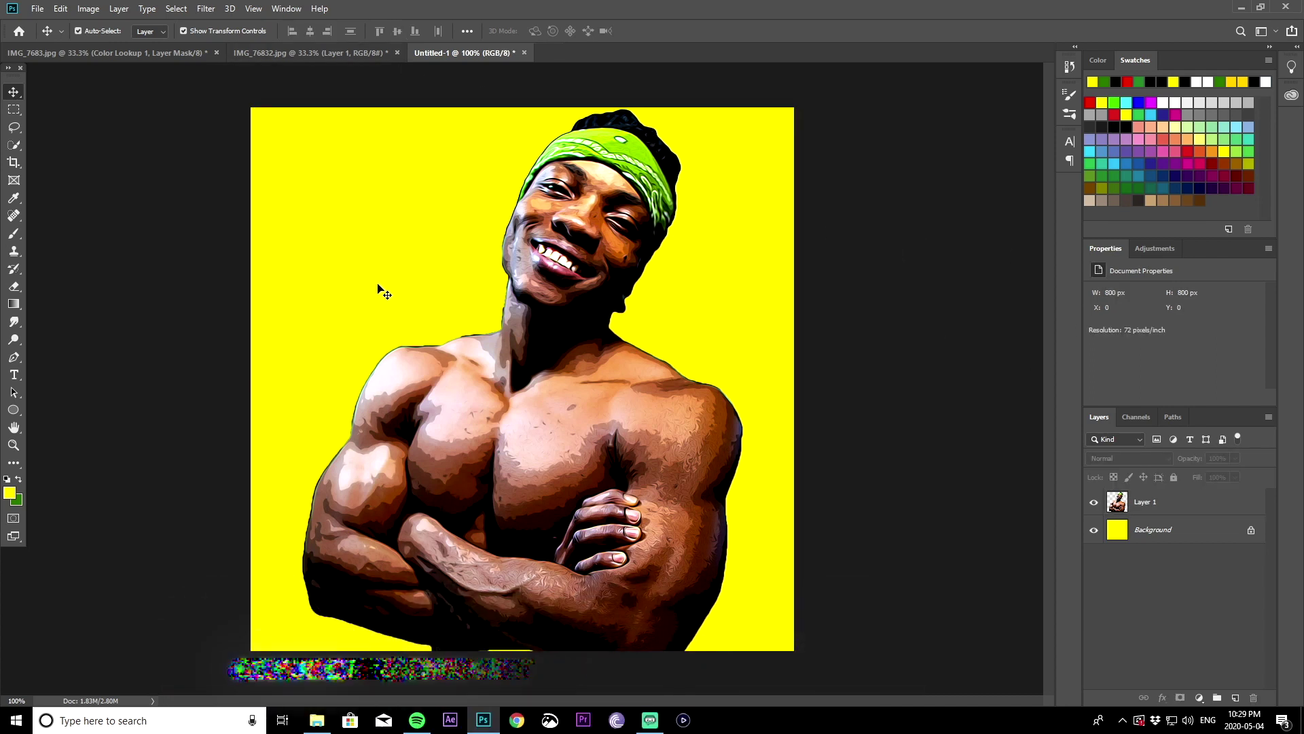
# - Export the canvas as a JPG named 'YTCardioWorkout' to the Desktop
pyautogui.click(38, 8)
pyautogui.moveTo(74, 199)
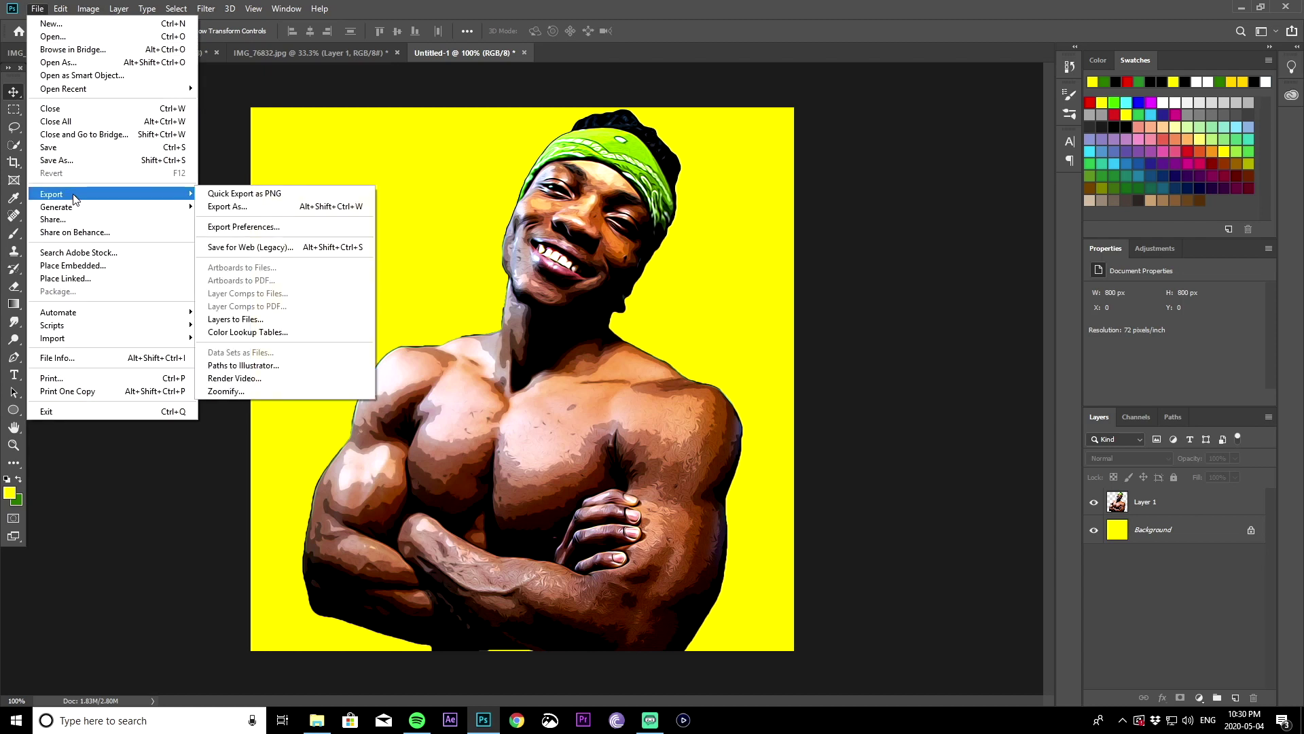
pyautogui.click(265, 198)
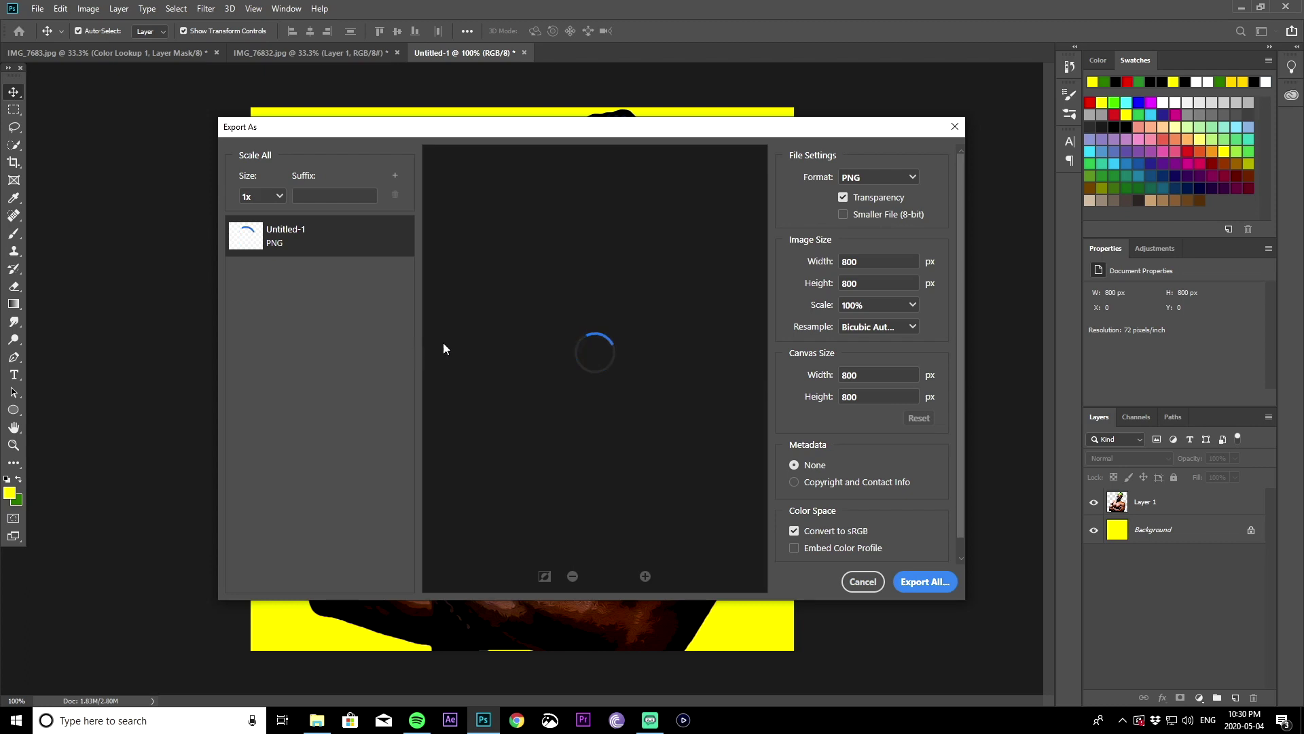
pyautogui.click(885, 178)
pyautogui.click(878, 212)
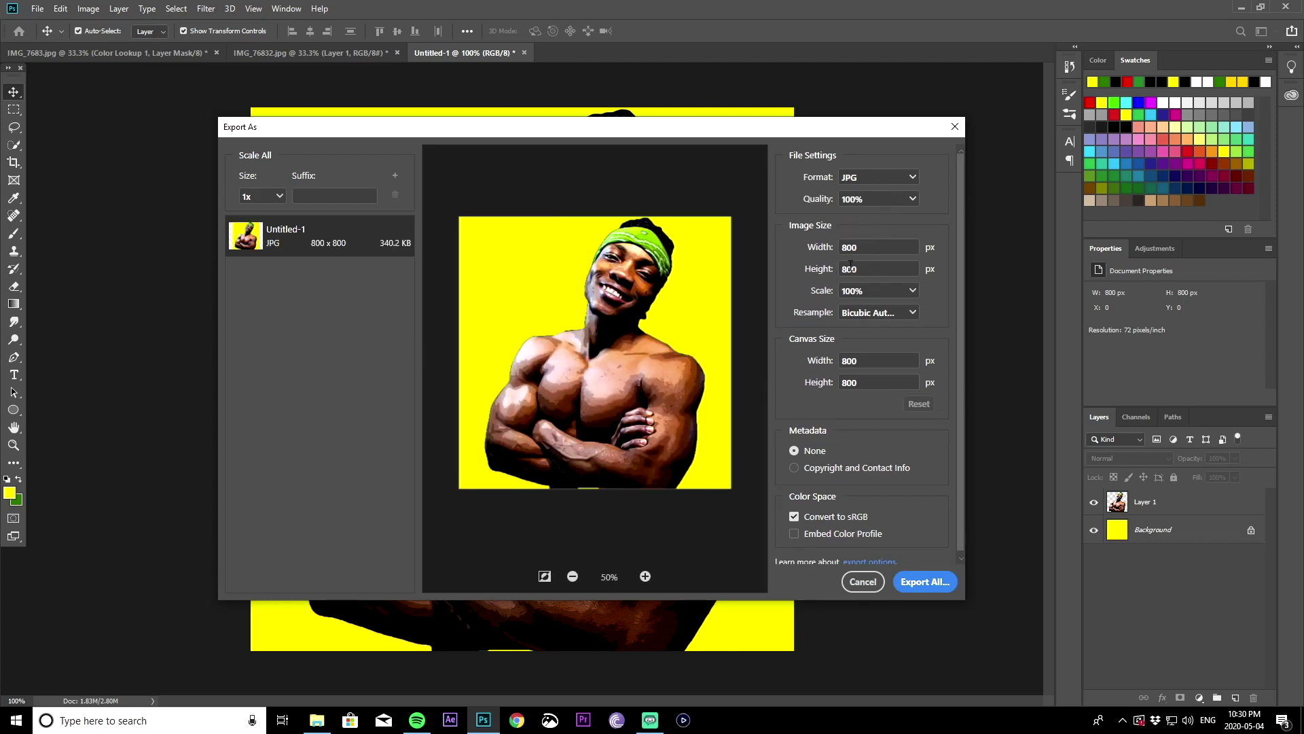
pyautogui.click(933, 582)
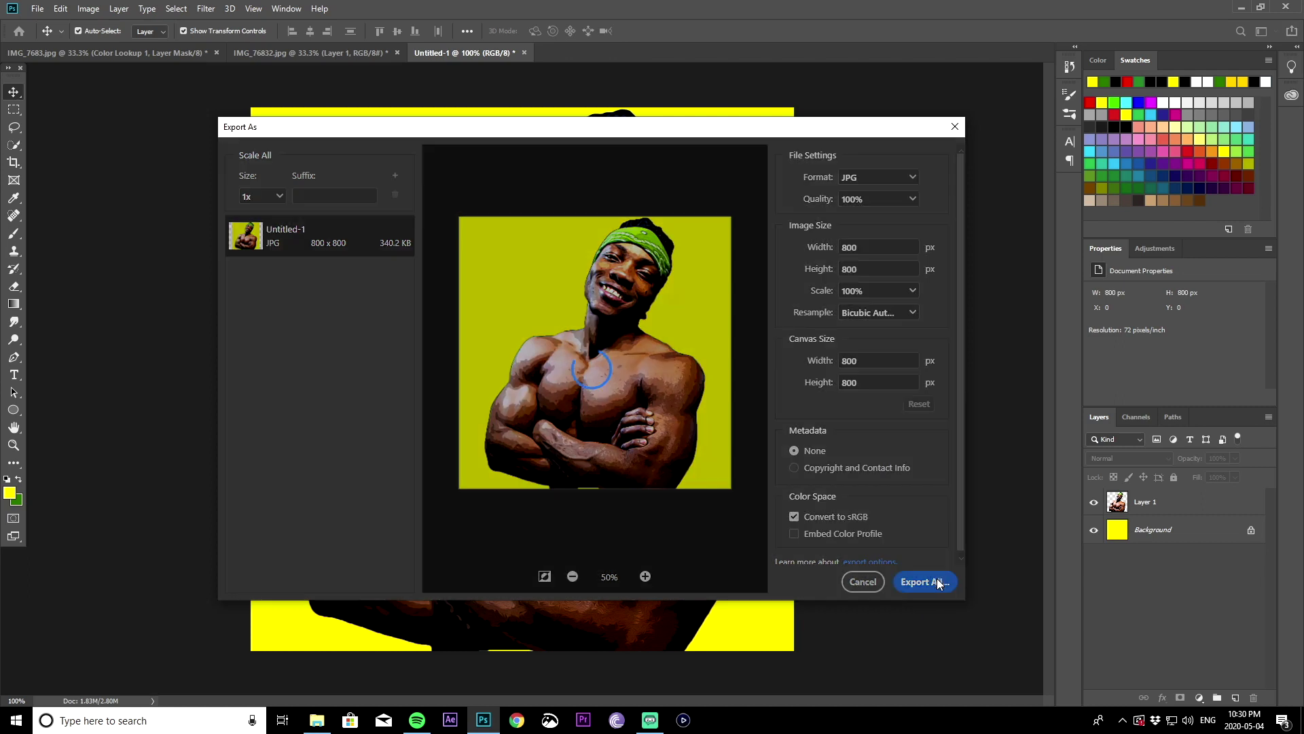
pyautogui.write('YTCar')
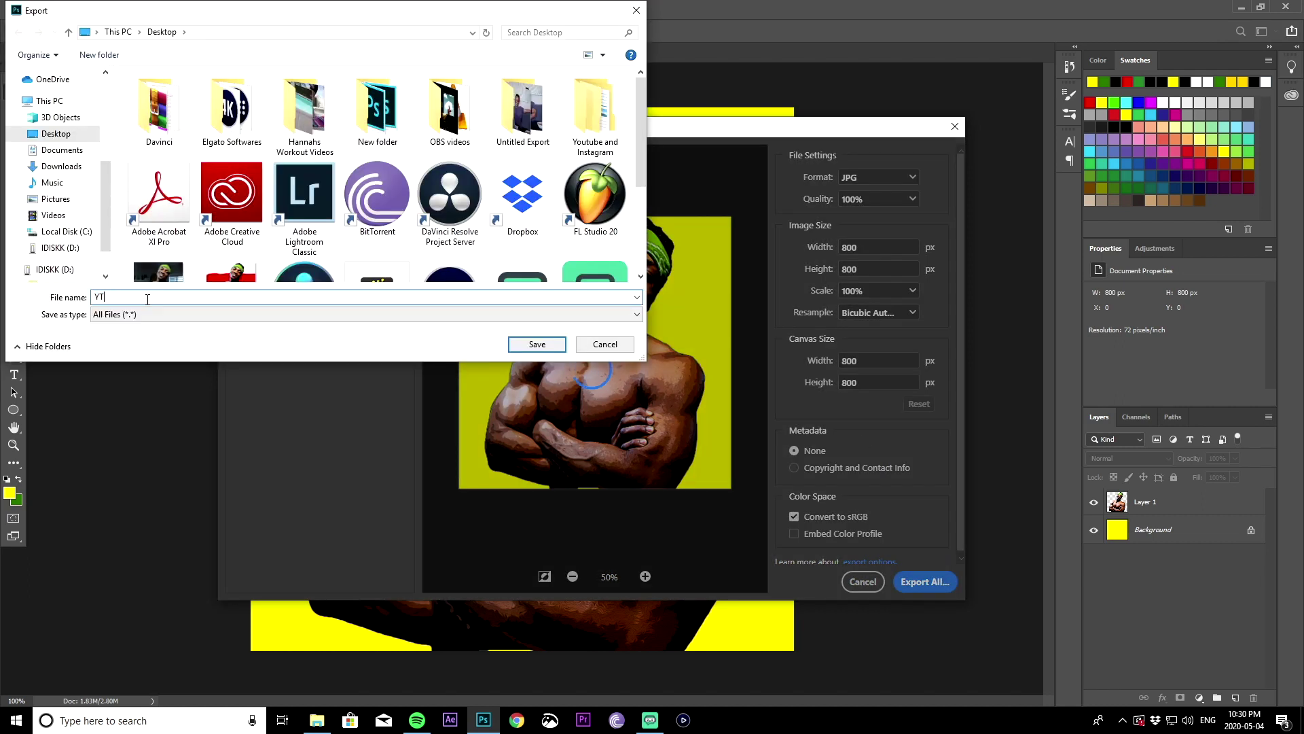
pyautogui.write('dioWorkout')
pyautogui.click(545, 342)
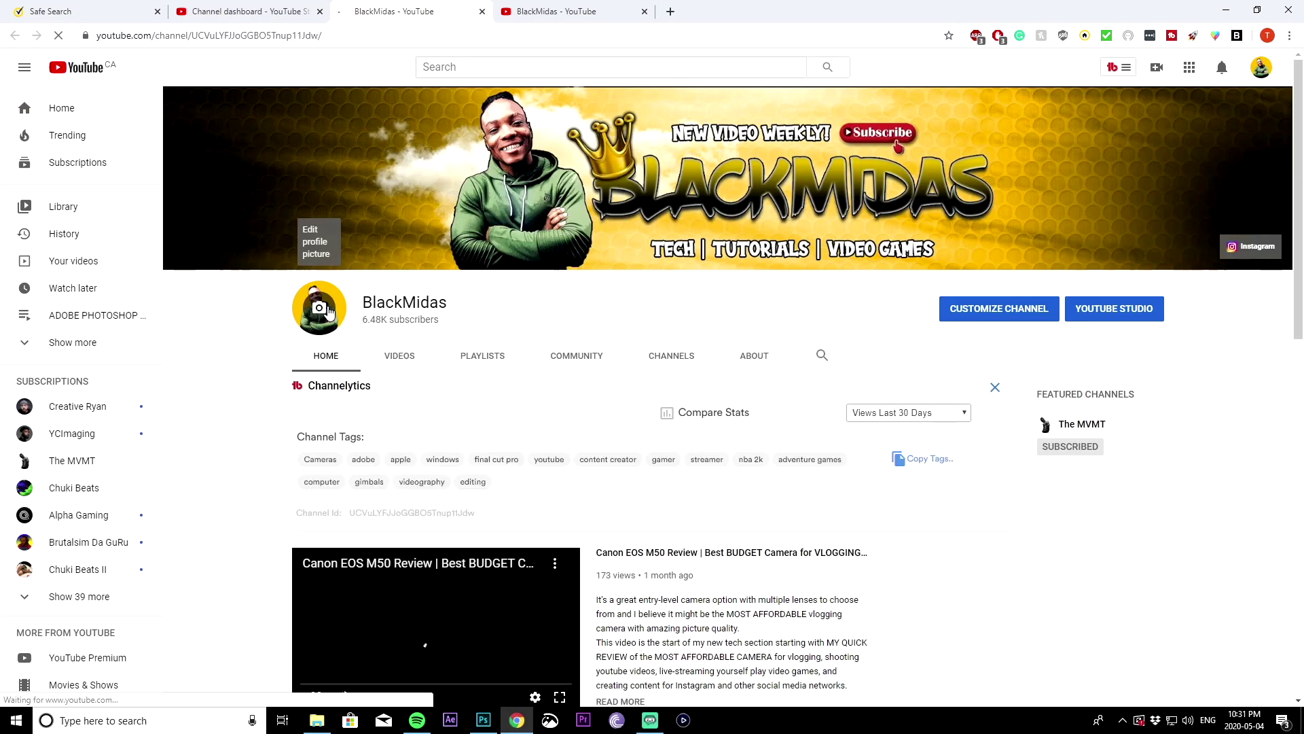
# - Upload the exported cartoon JPG from the Desktop as the Google profile photo and confirm the crop
pyautogui.click(326, 309)
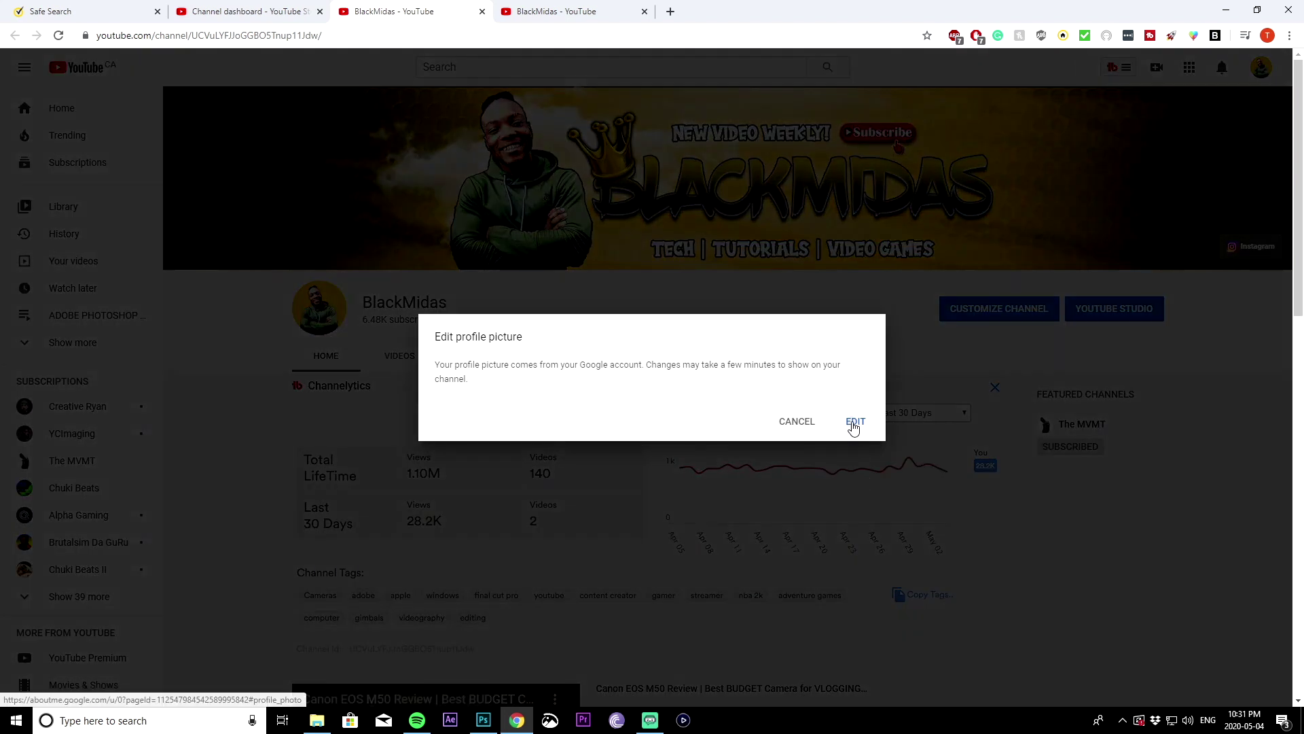
pyautogui.click(853, 422)
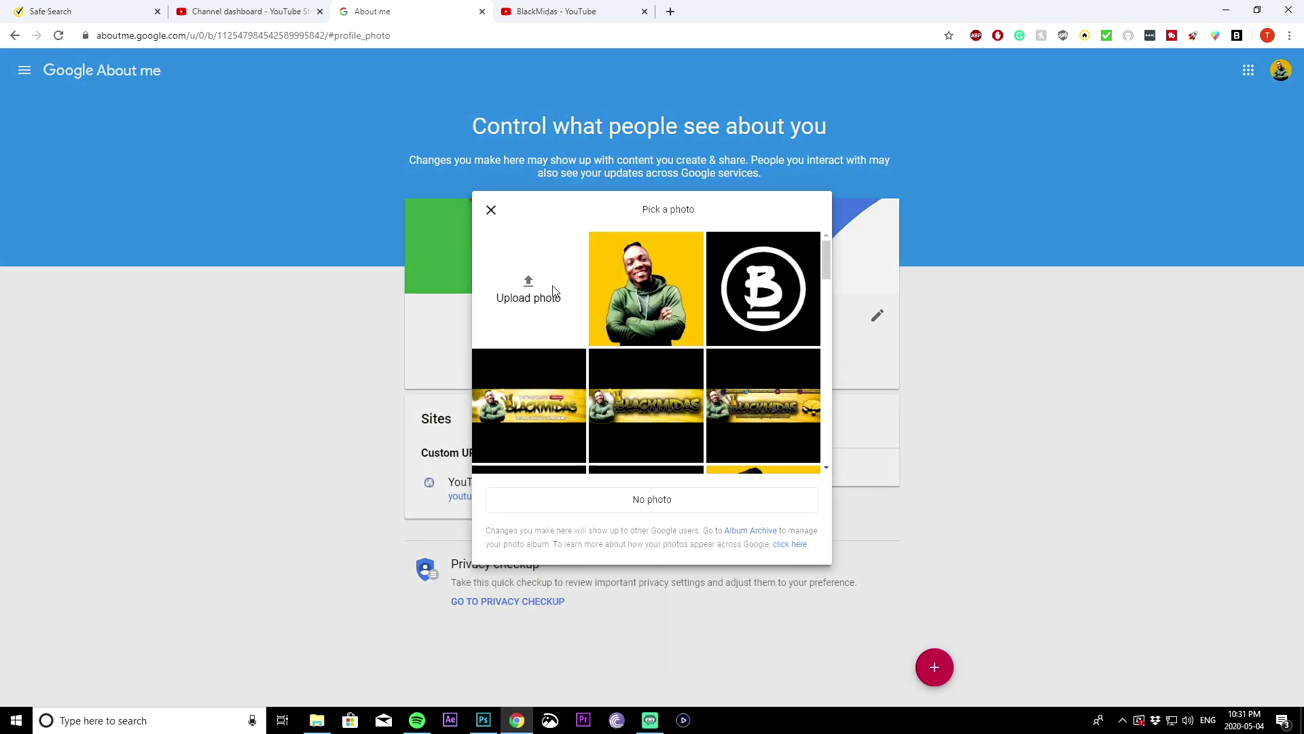
pyautogui.click(527, 288)
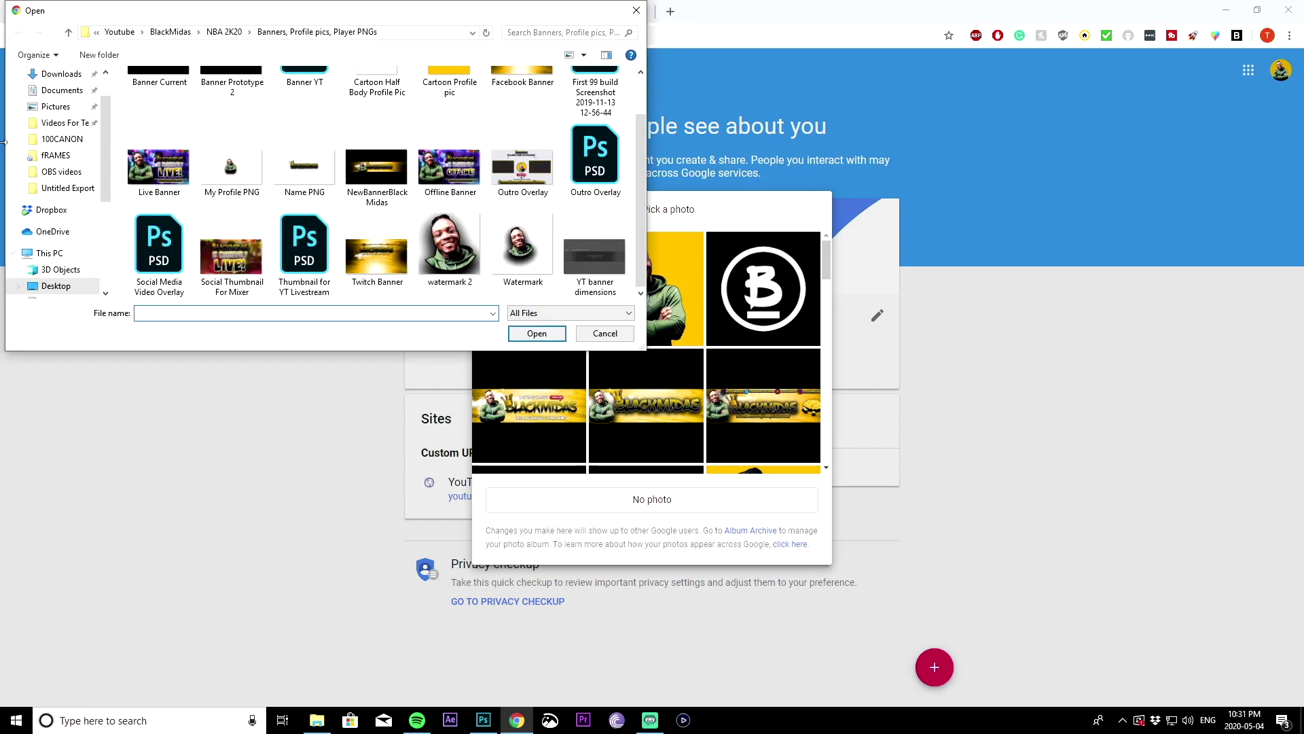
pyautogui.click(54, 101)
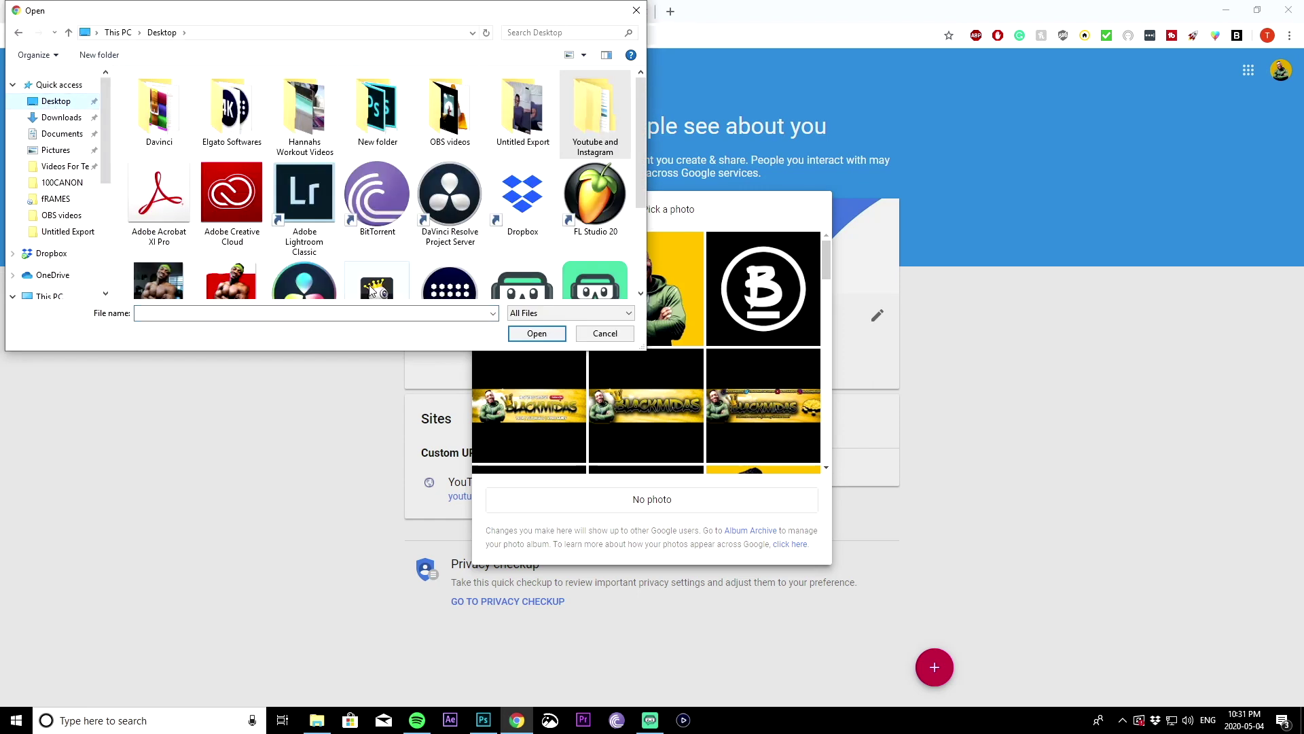
pyautogui.scroll(-2, 213, 250)
pyautogui.doubleClick(214, 246)
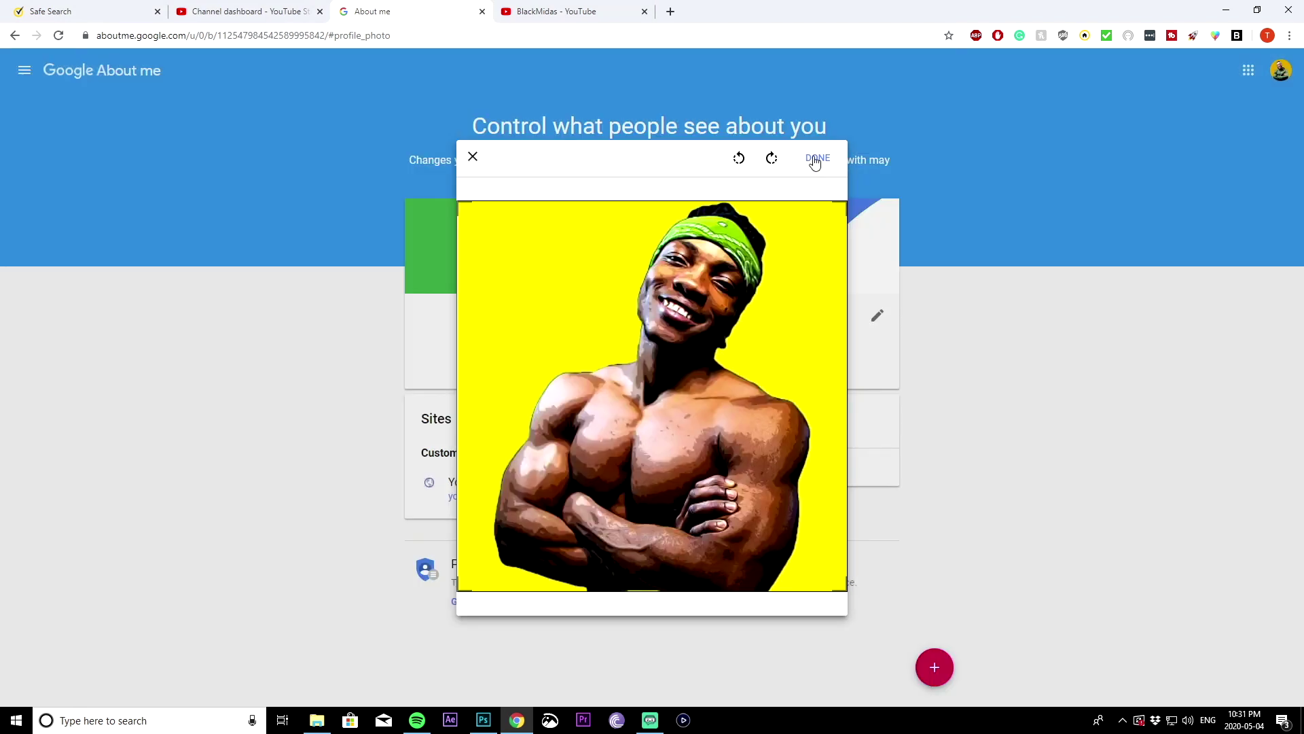
pyautogui.click(817, 158)
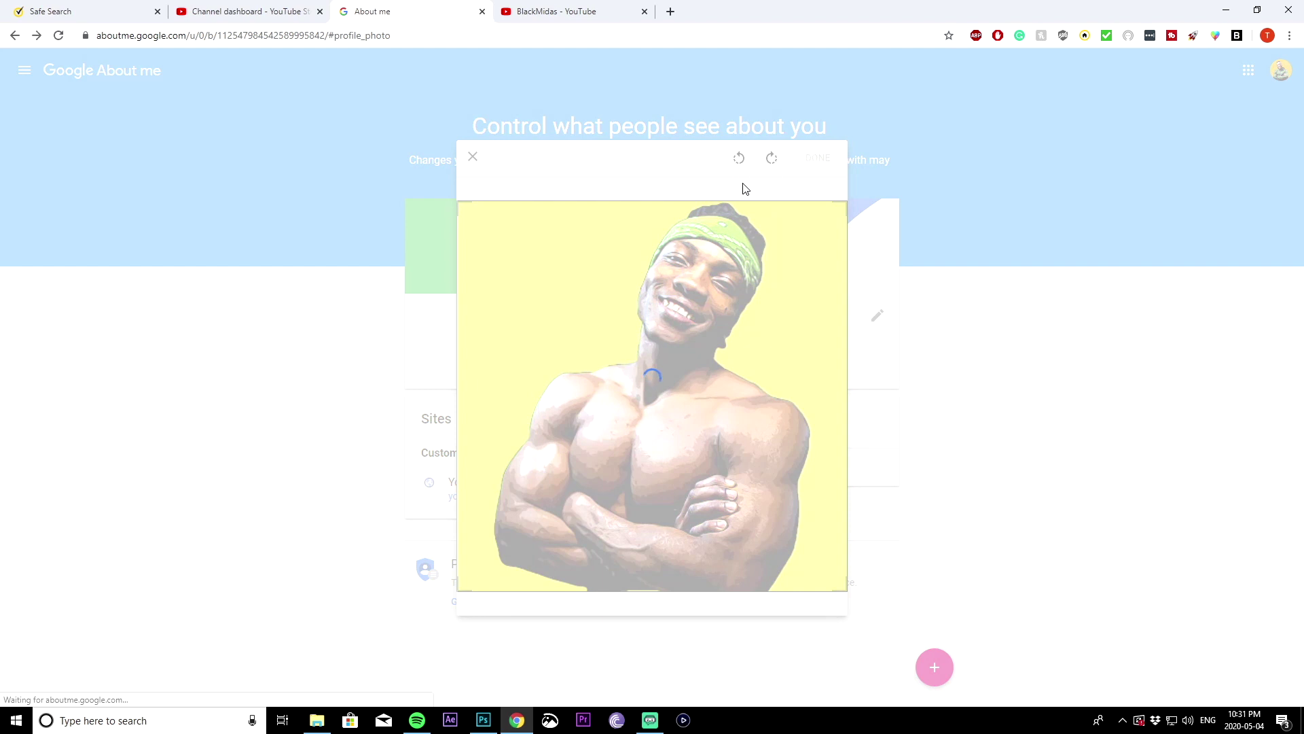